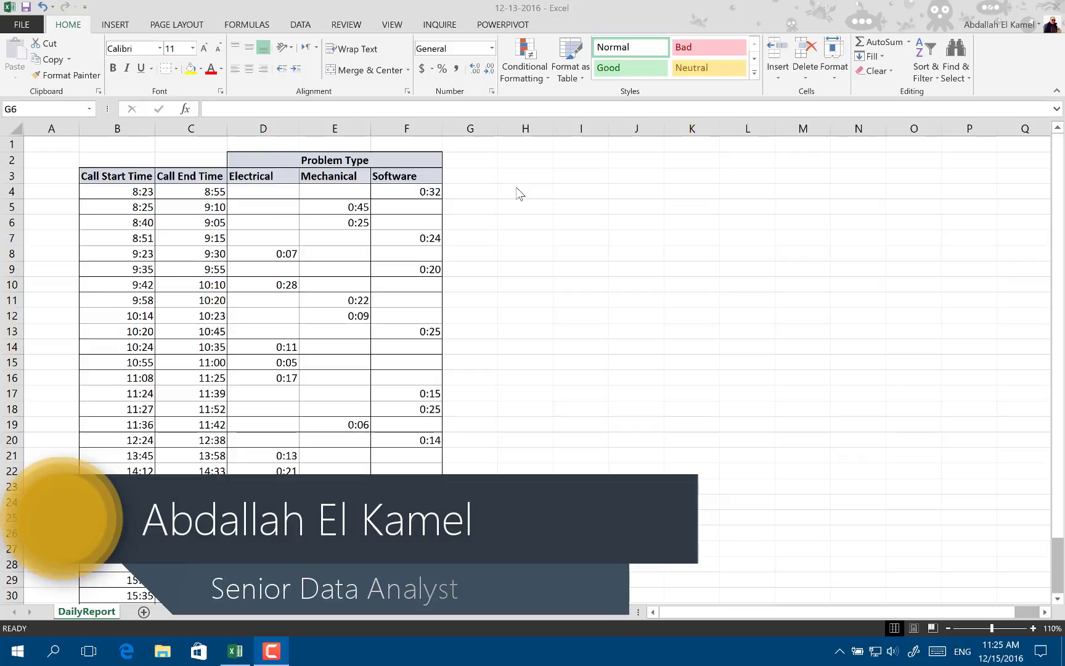
Step: Insert a blank column before the Call Start Time column and enter the heading Date in B3
left_click(114, 191)
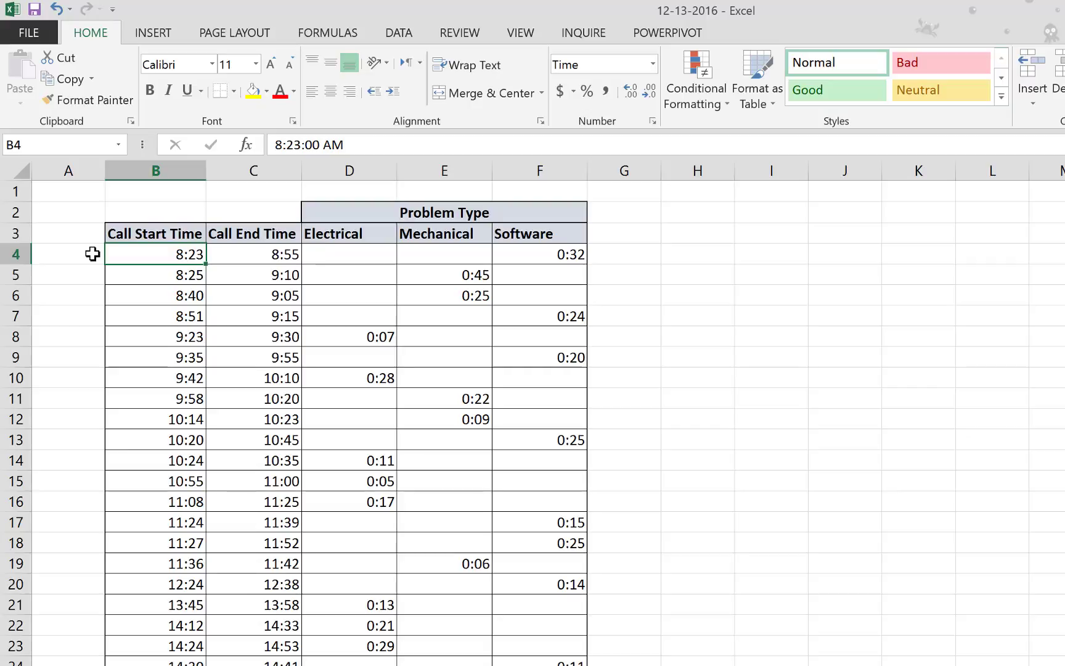
left_click(180, 263)
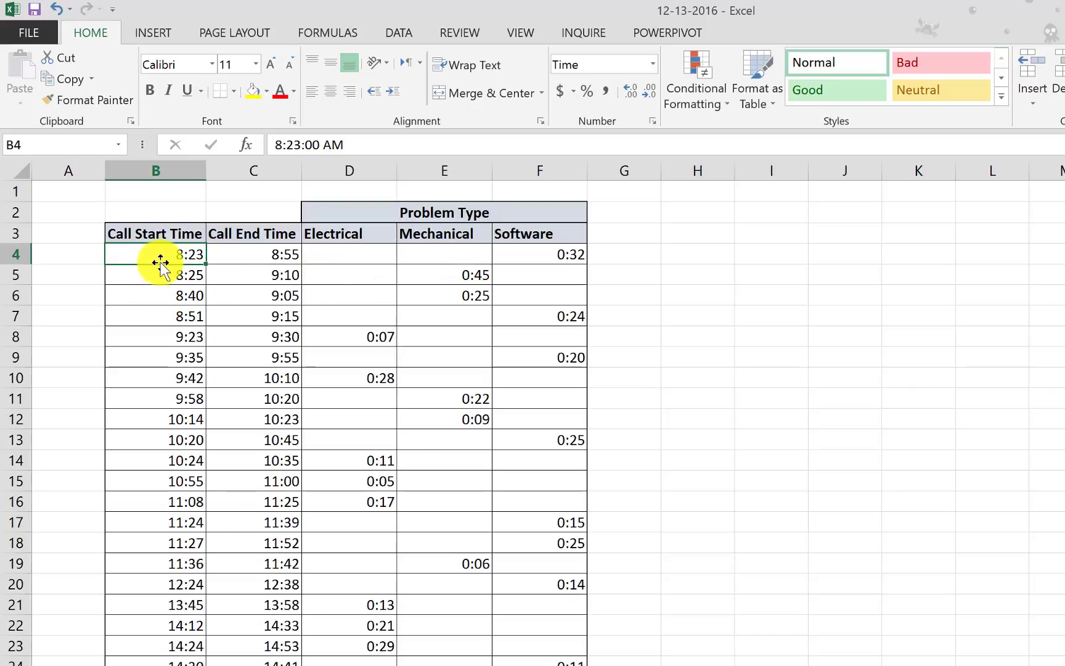
right_click(160, 170)
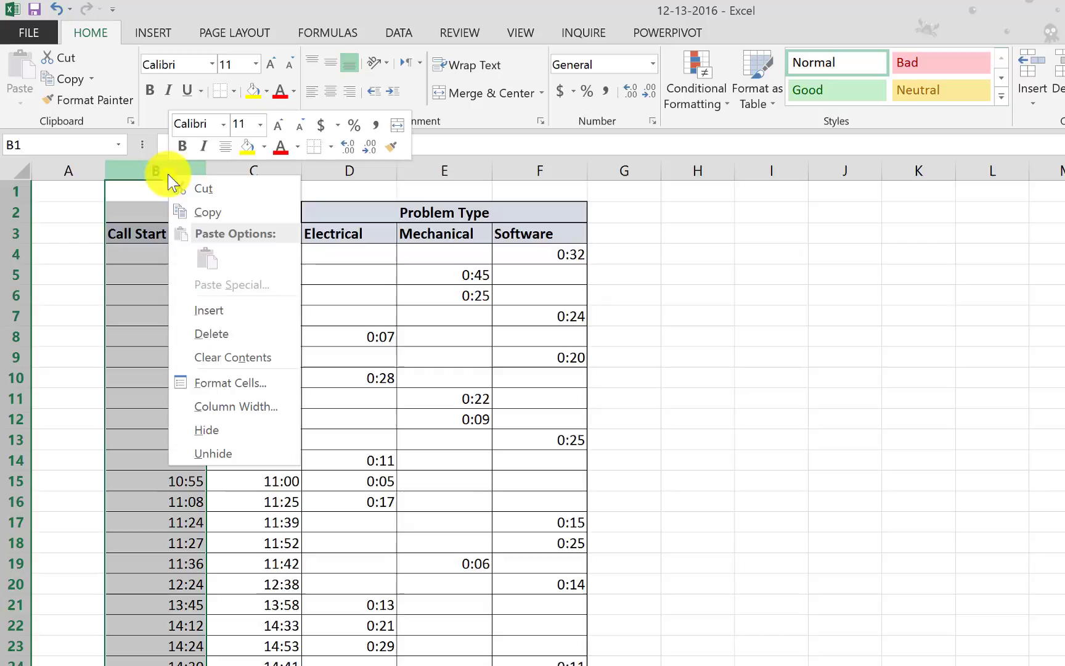
left_click(203, 311)
left_click(126, 253)
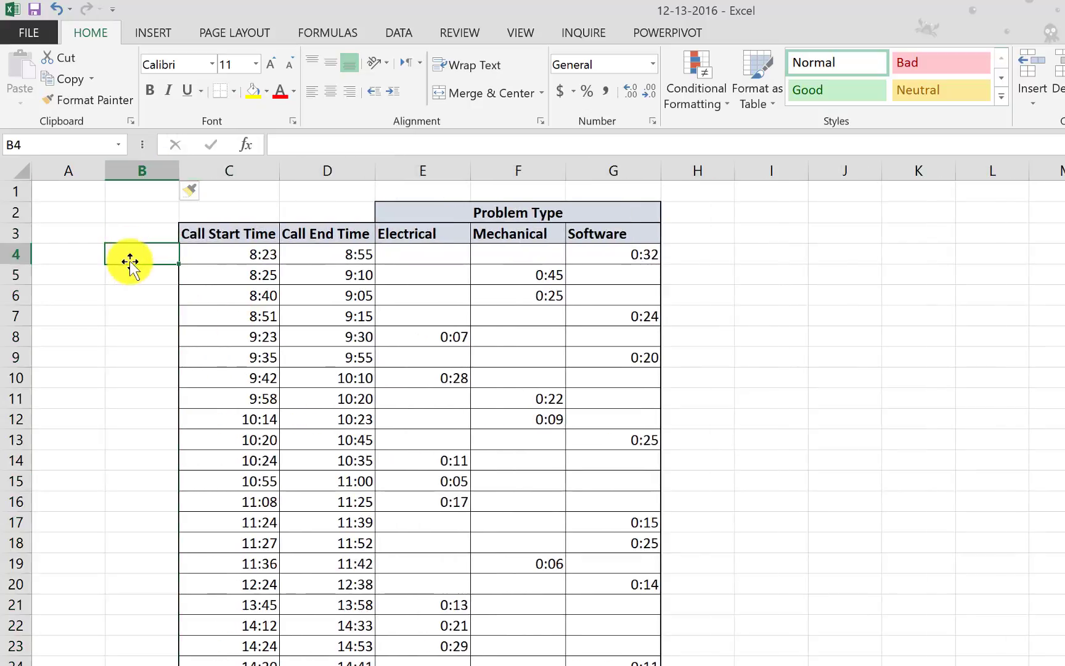
left_click(155, 232)
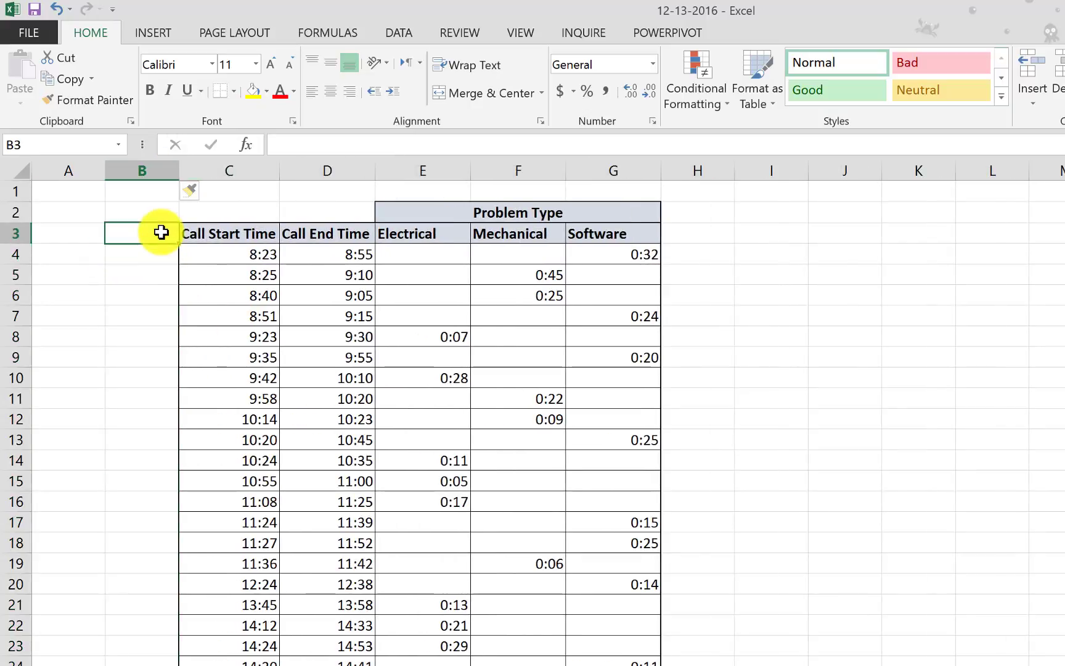
type("Date")
key("Return")
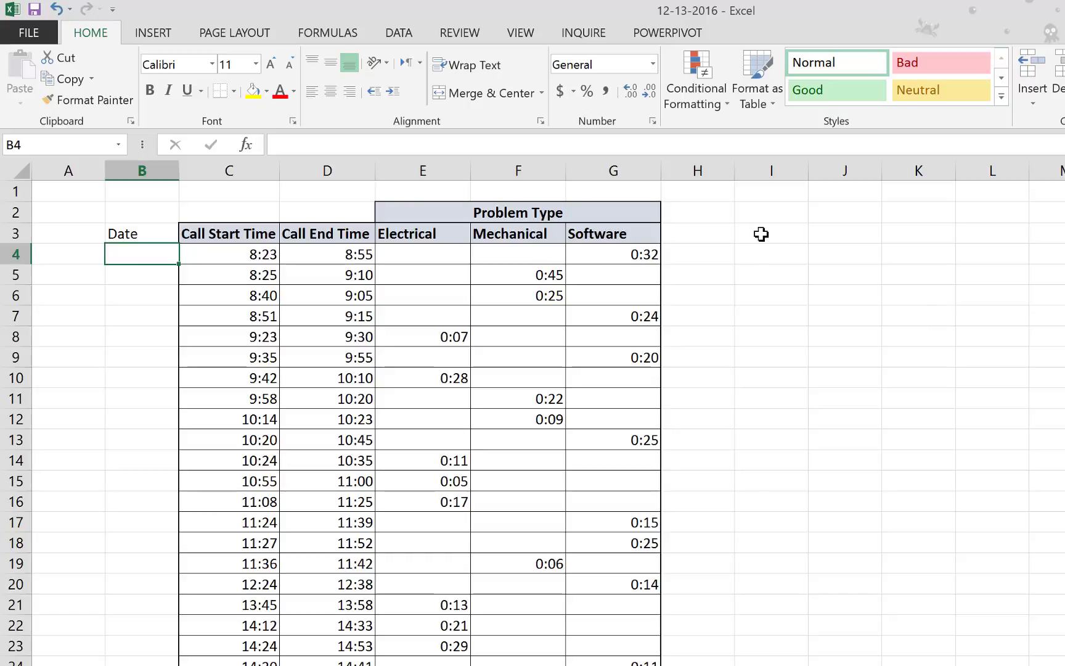
Step: Enter the formula =CELL("filename") in cell I4 to return the workbook's full path and sheet name
left_click(762, 255)
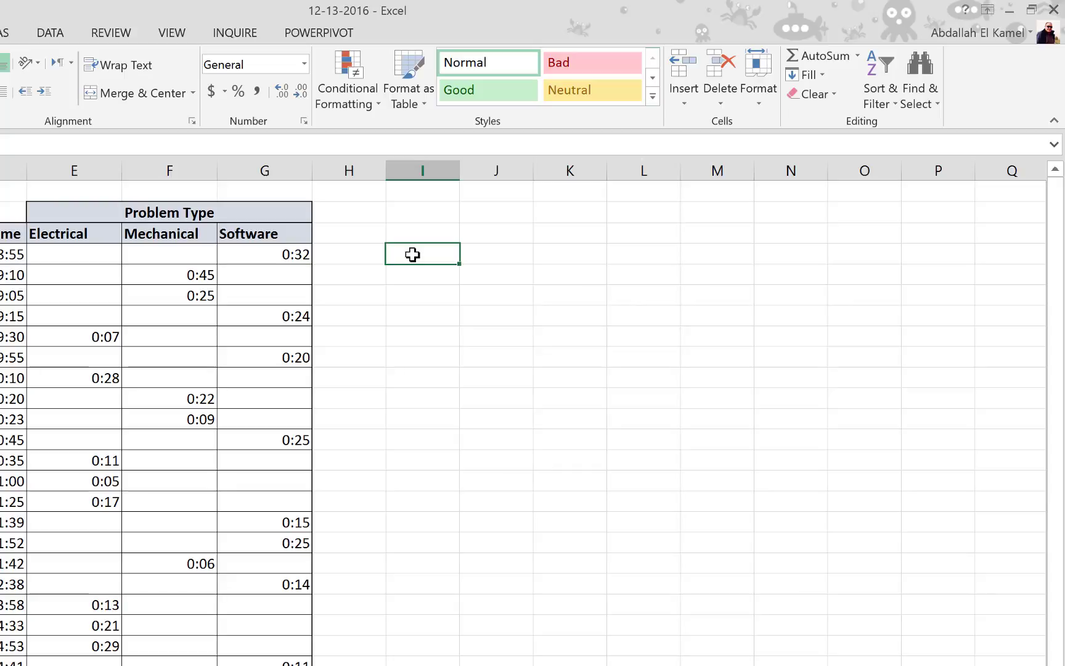
type("=")
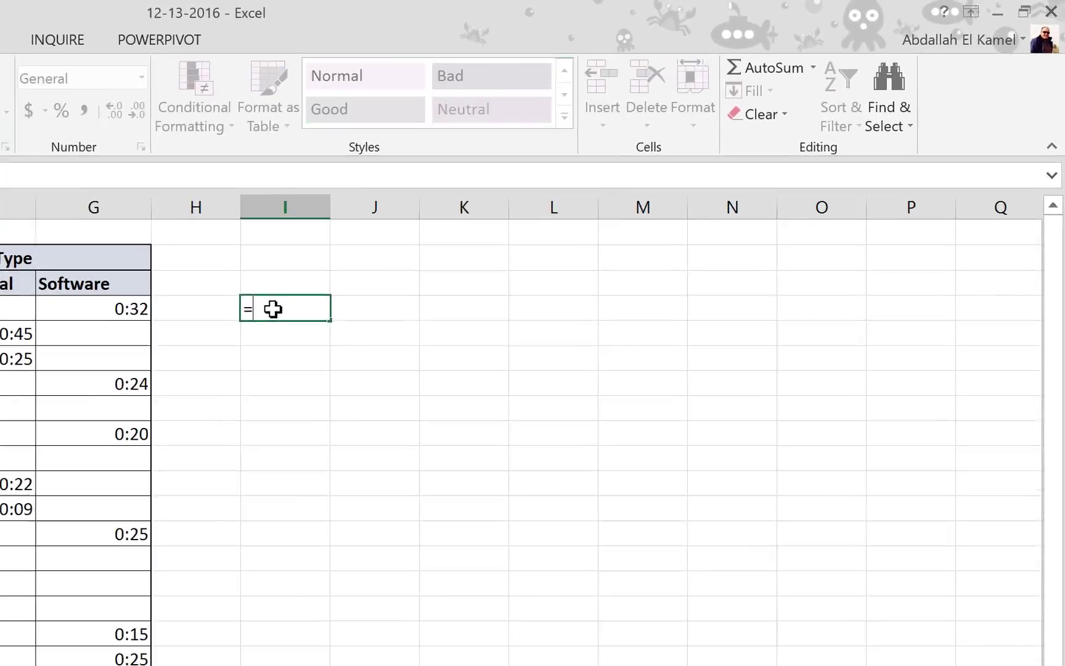
type("cel")
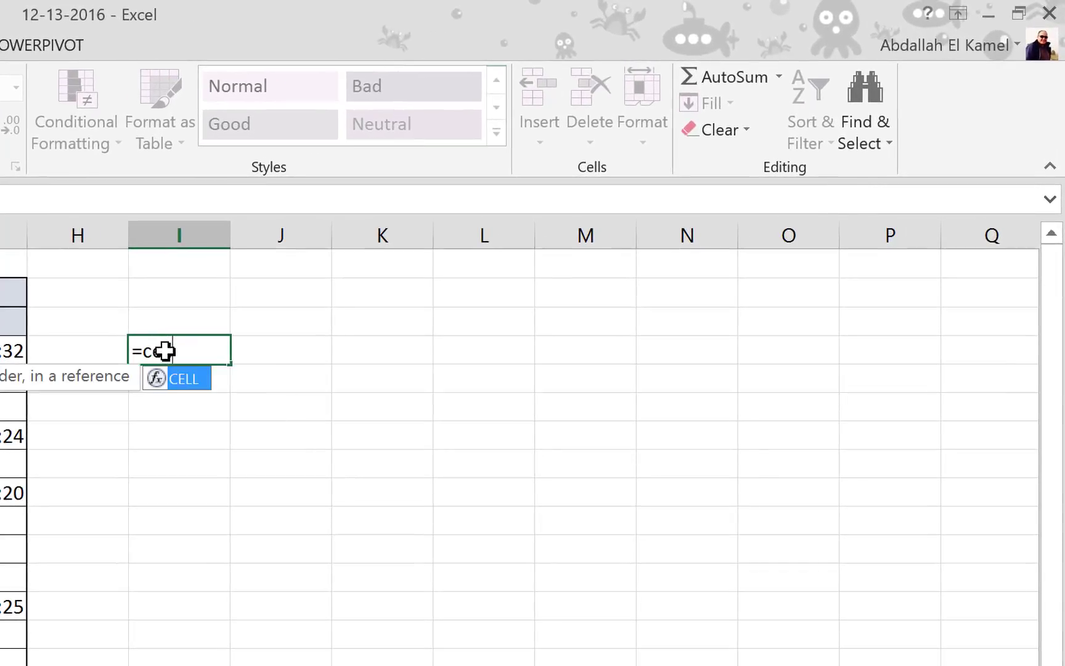
key("Tab")
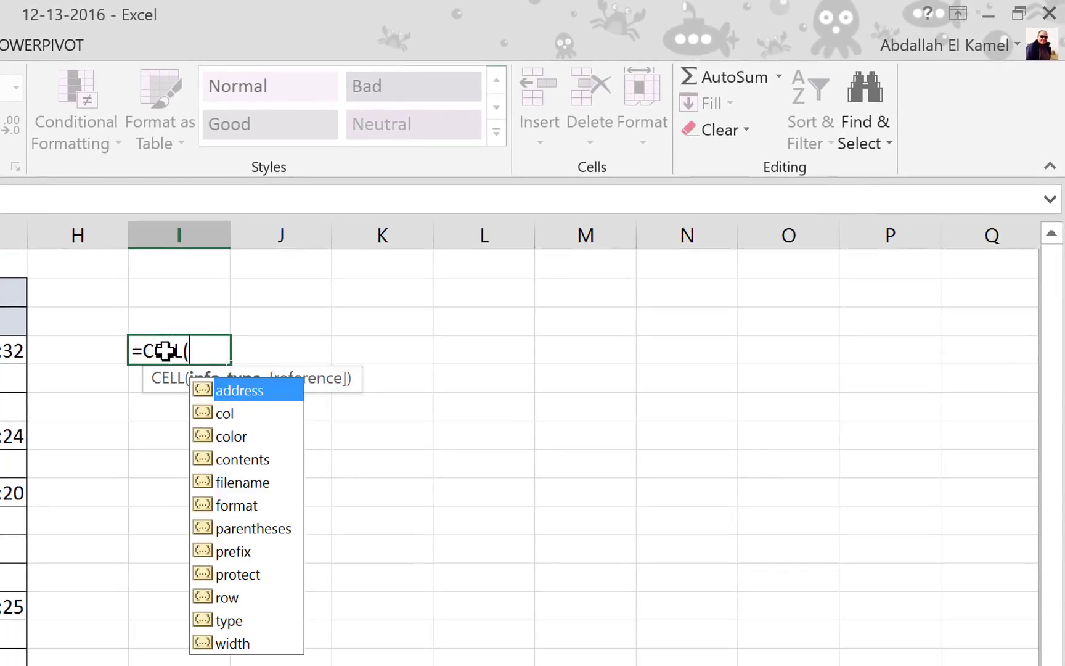
left_click(267, 487)
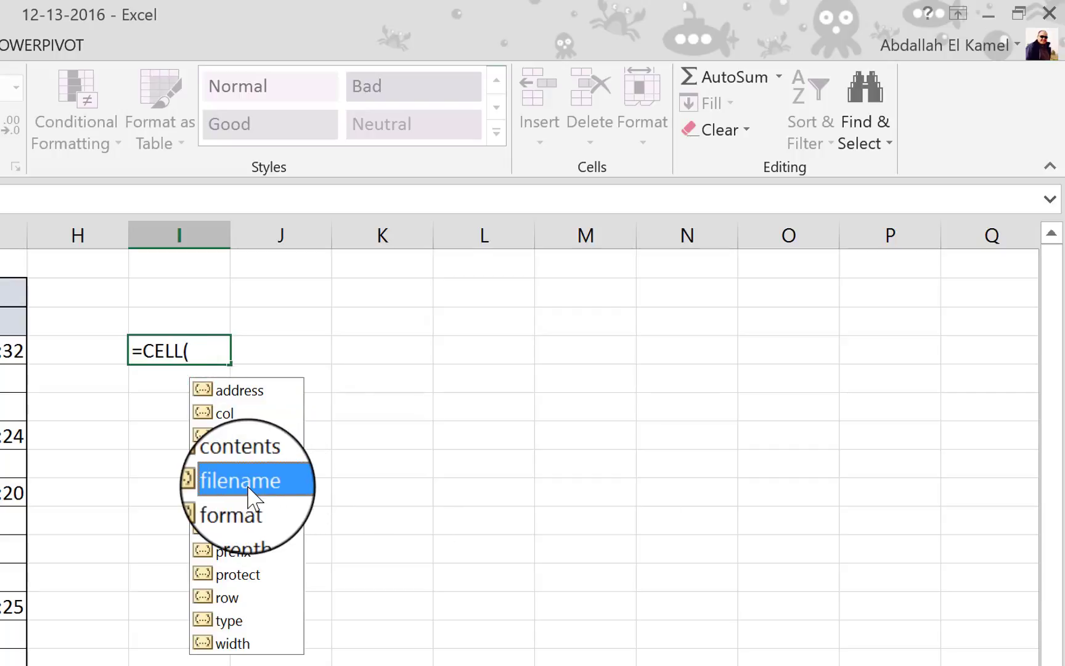
double_click(249, 487)
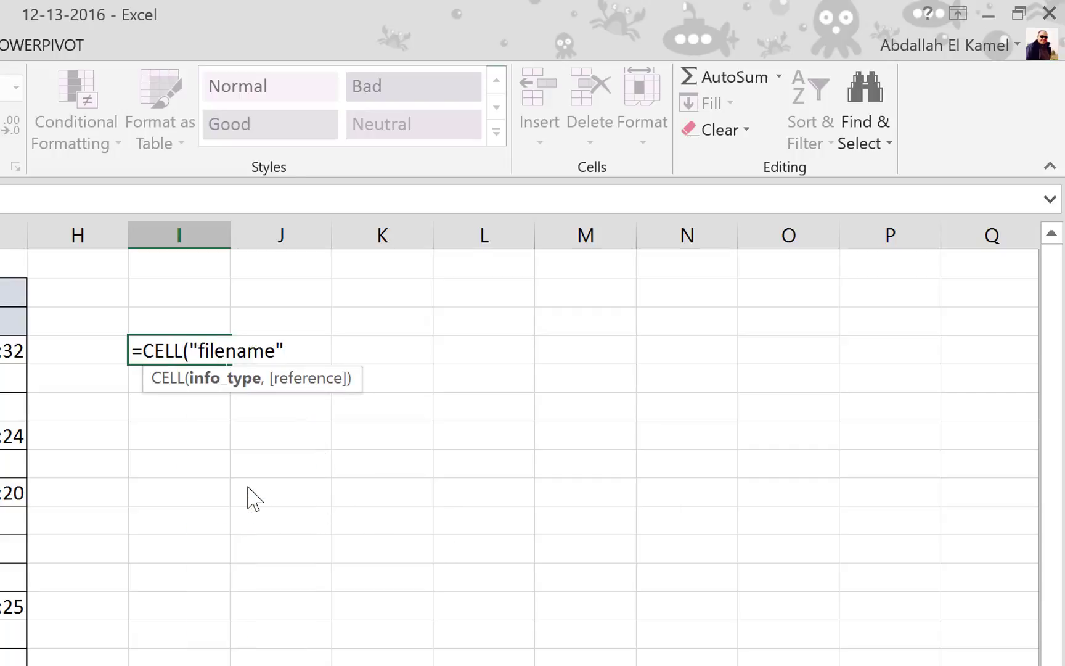
type(")")
key("Return")
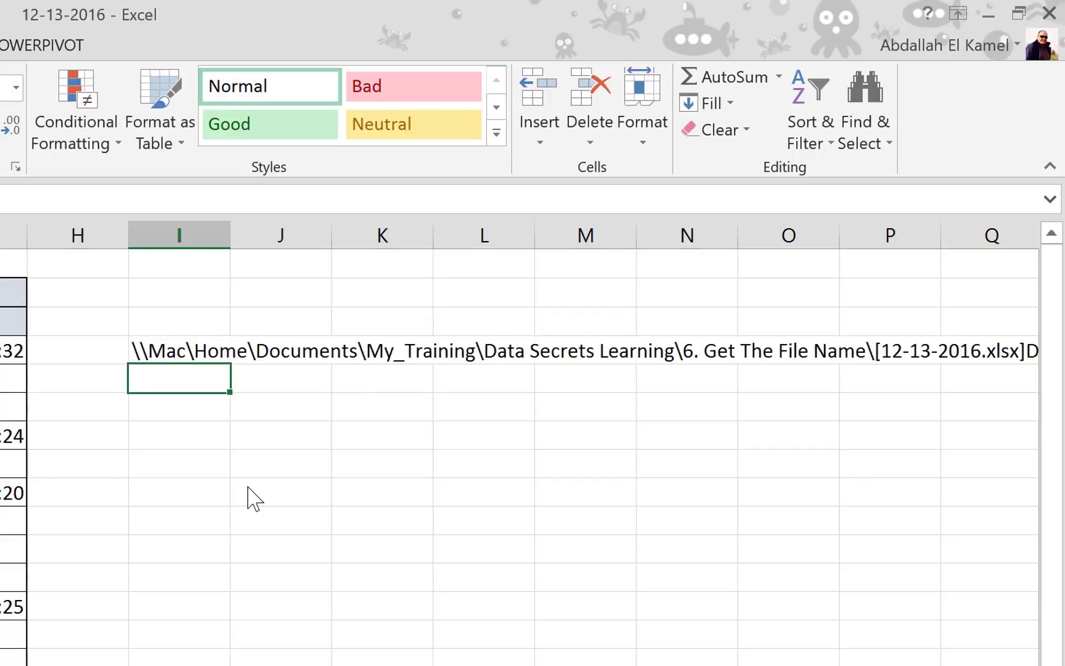
scroll(521, 443, "right", 2)
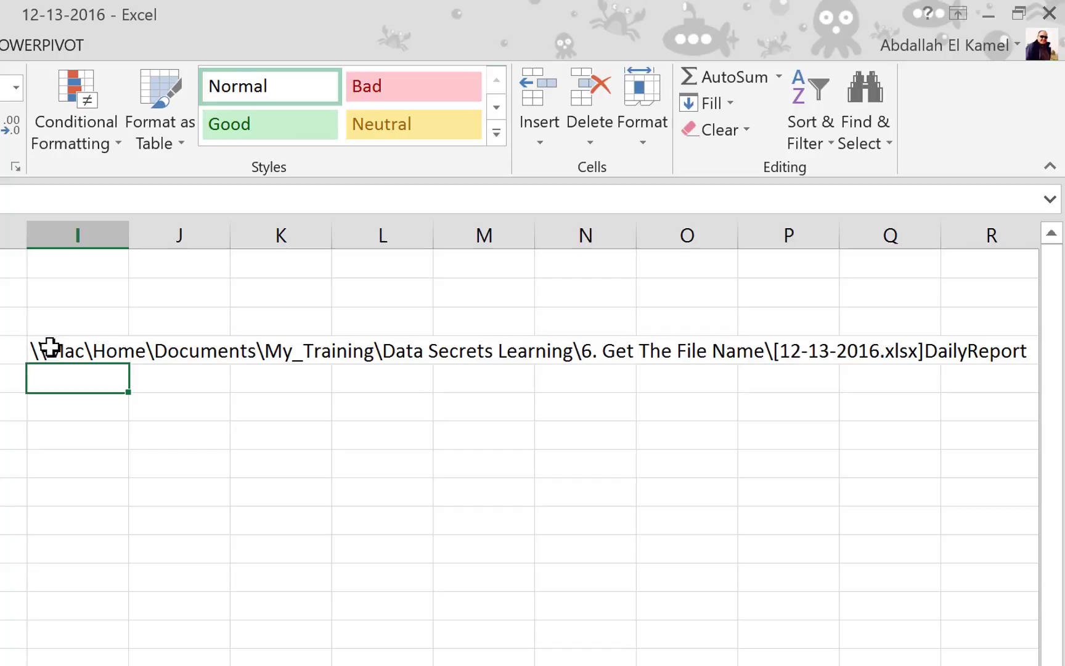
left_click(85, 404)
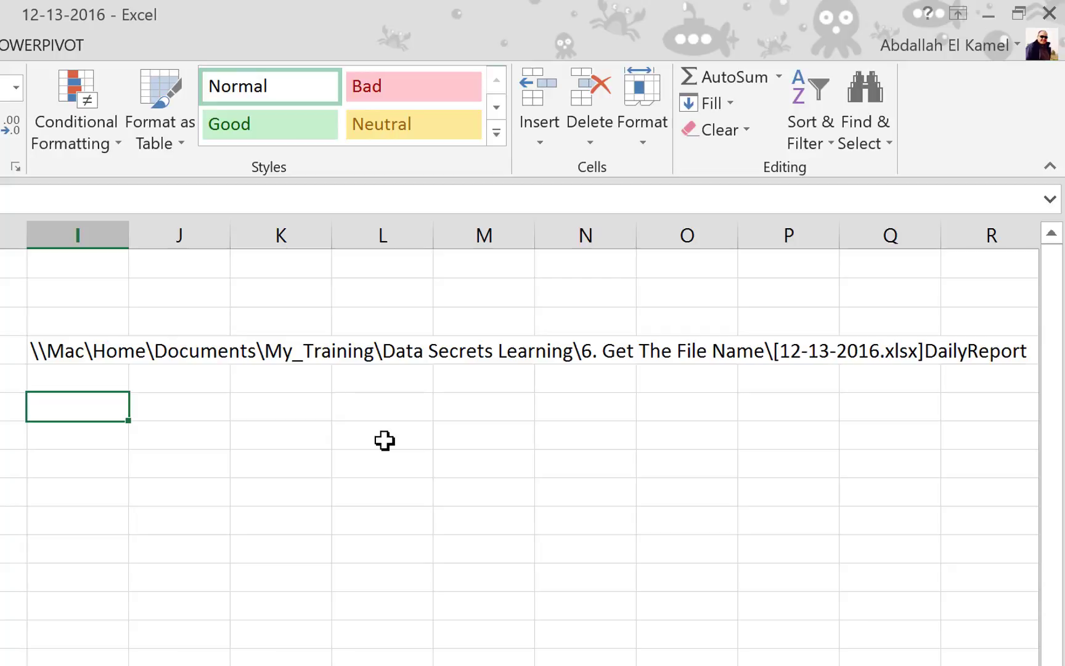
type("=mid")
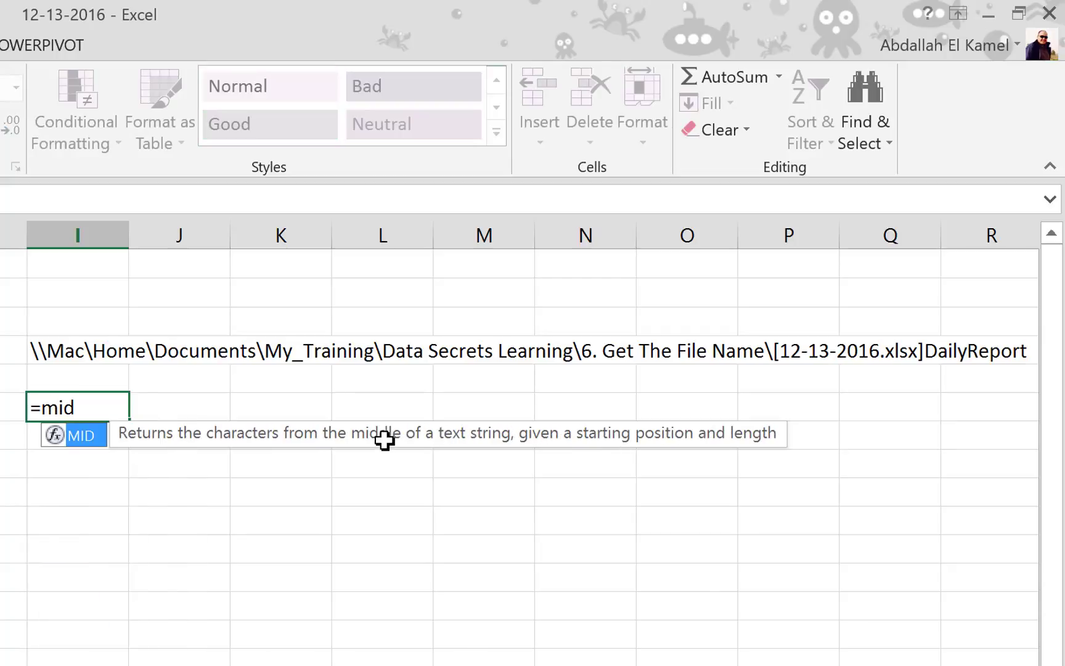
key("Tab")
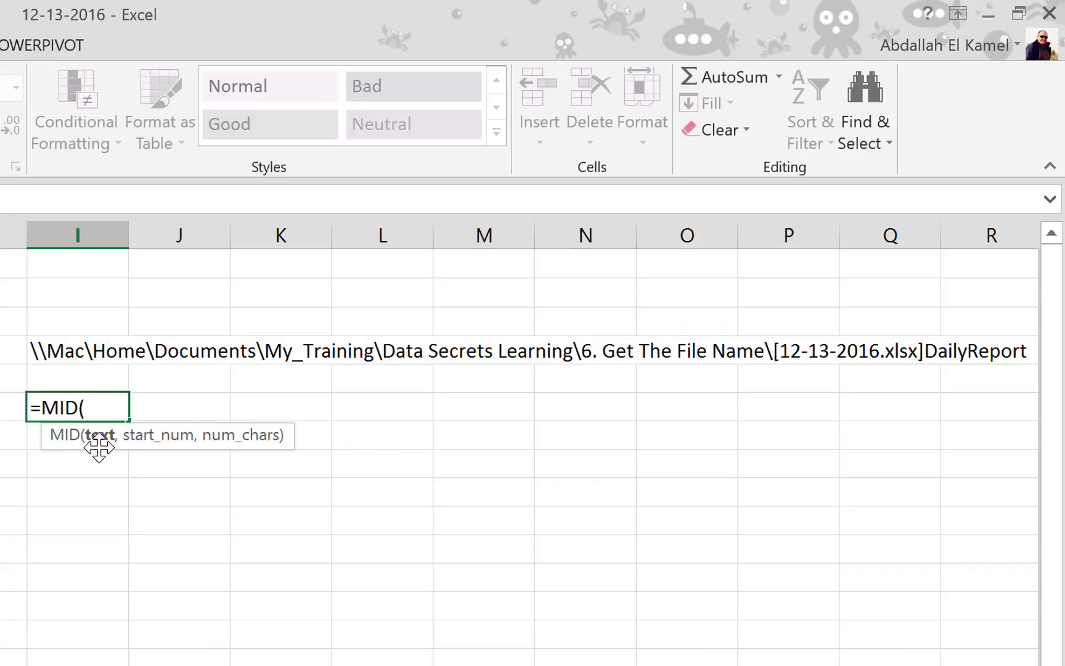
left_click(59, 351)
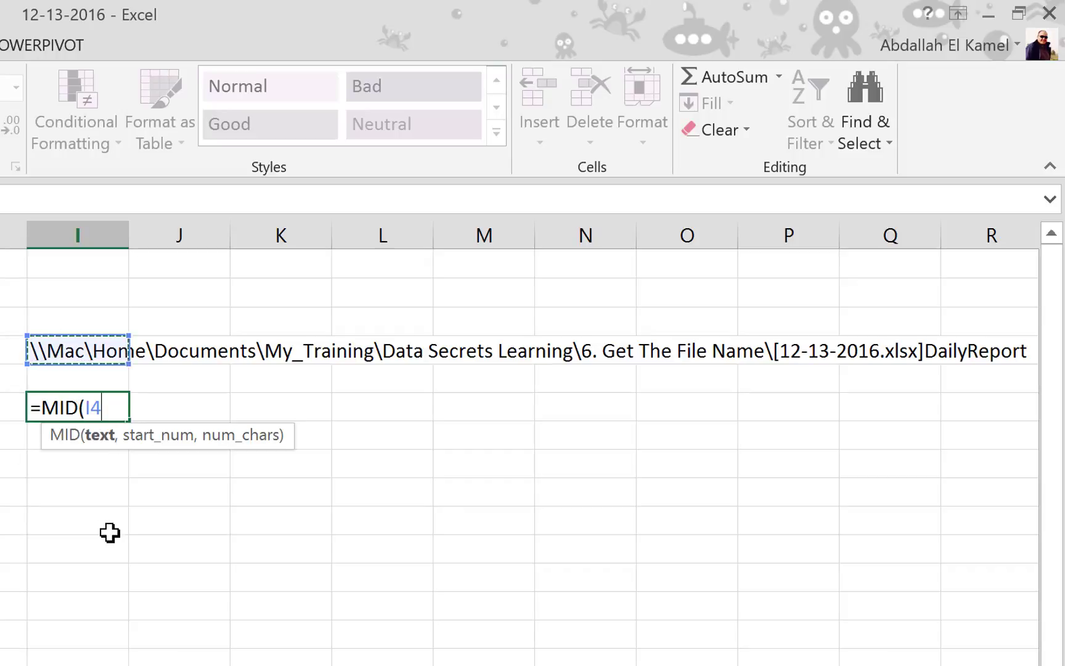
type(",")
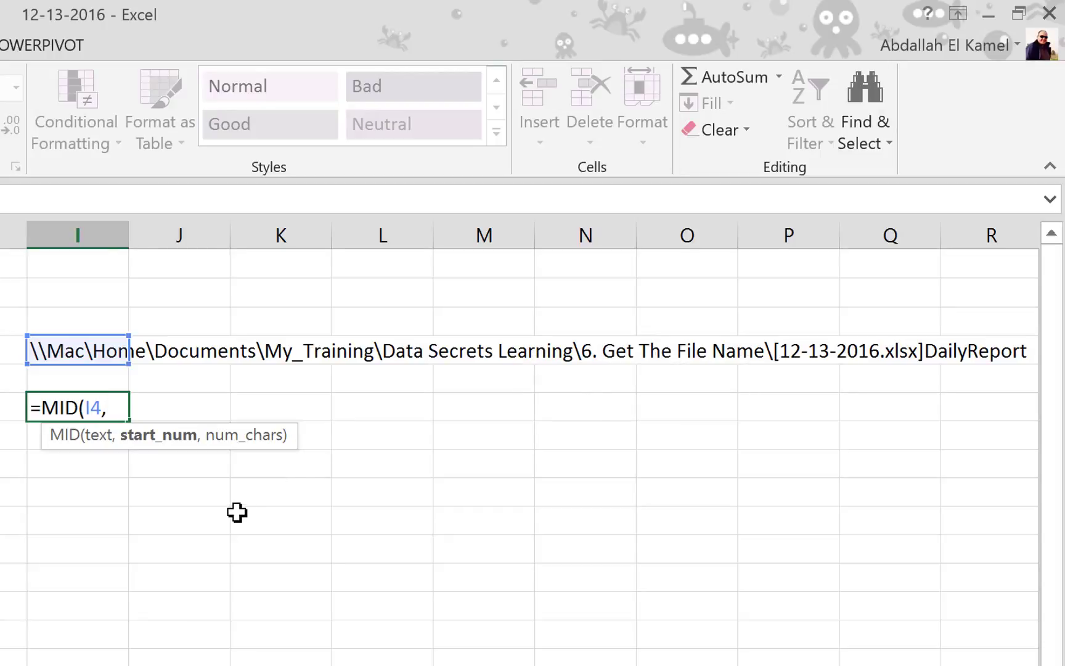
key("Escape")
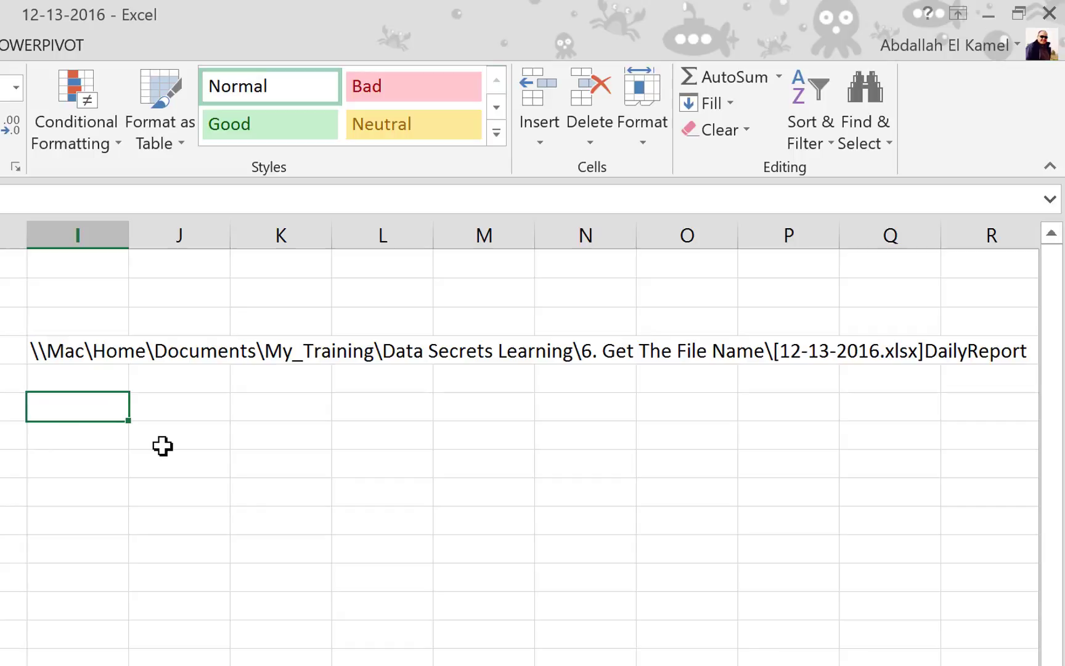
type("=")
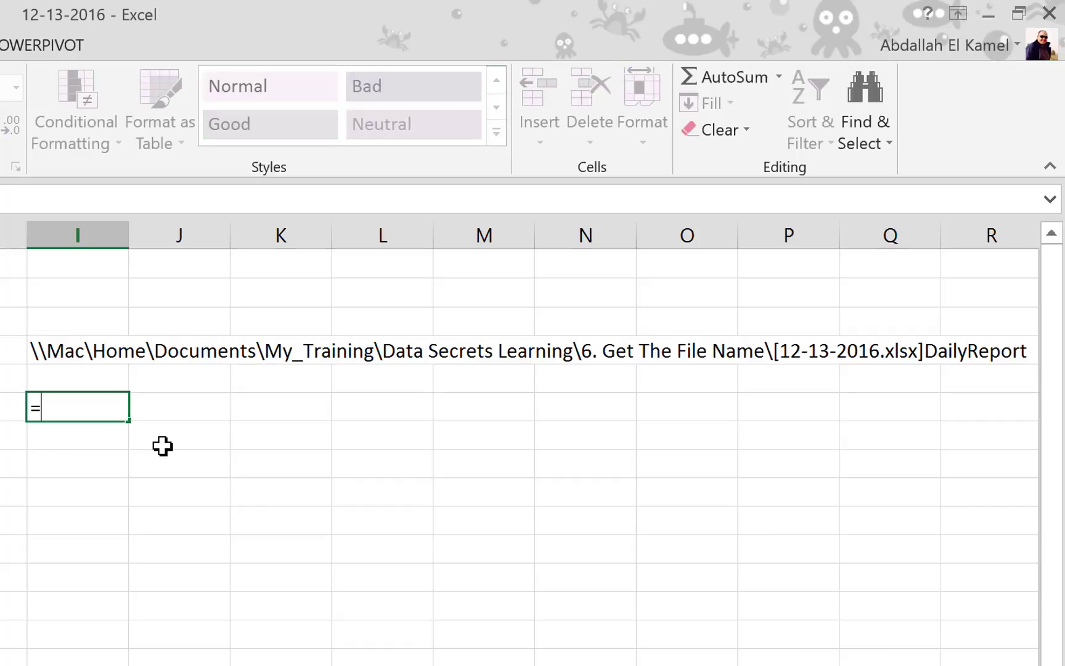
key("BackSpace")
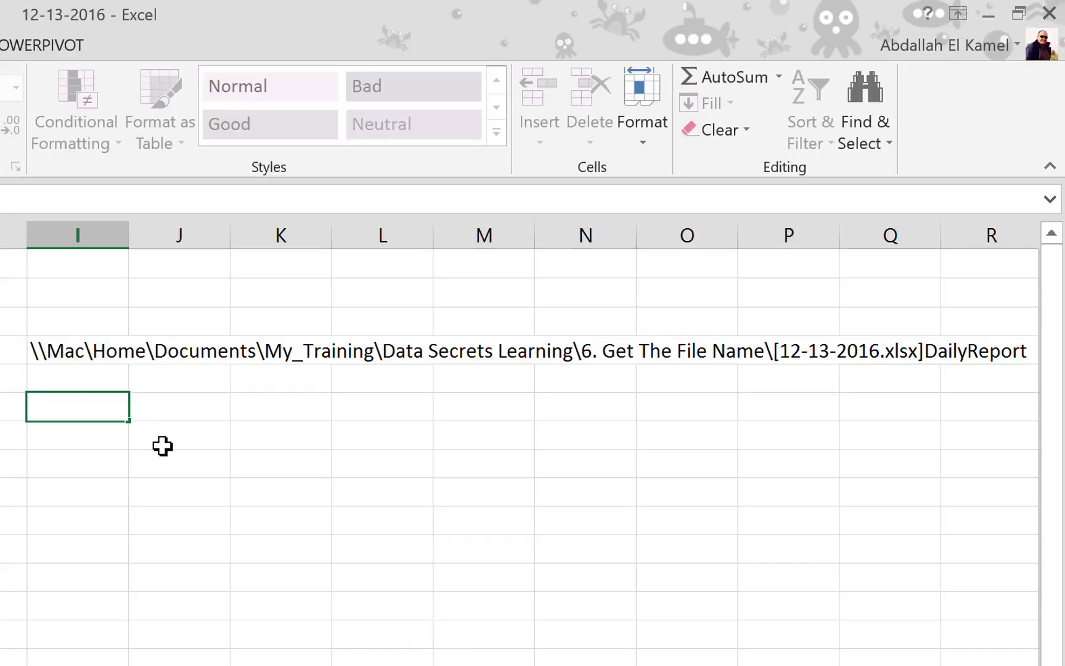
Step: Enter the label "position of [" in I6 and resize column I to fit that label
type("position of [")
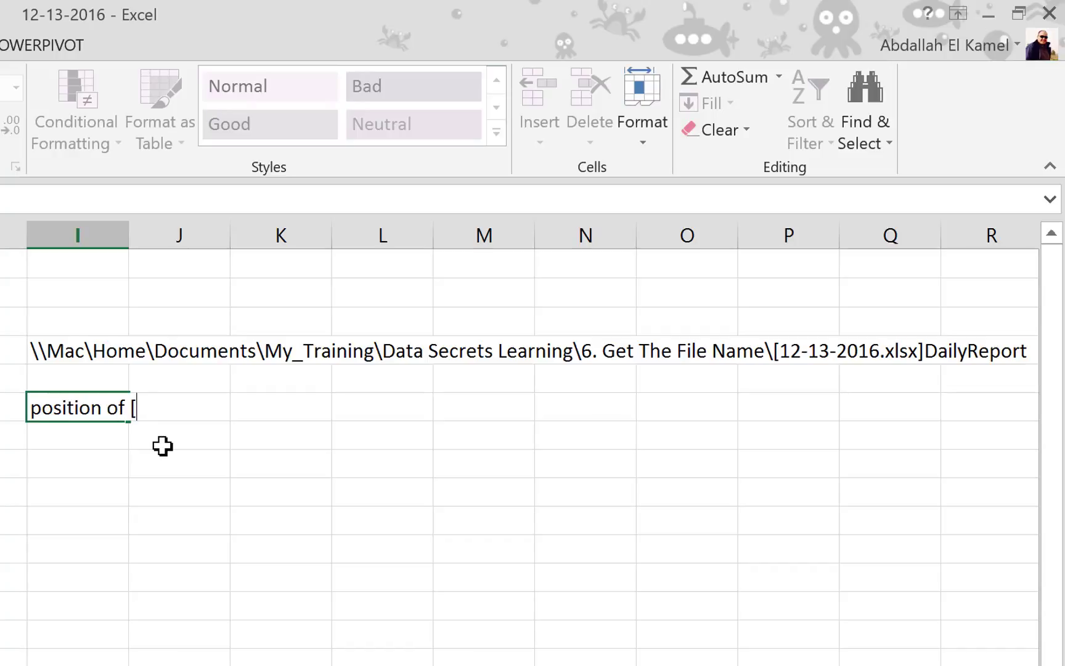
key("Return")
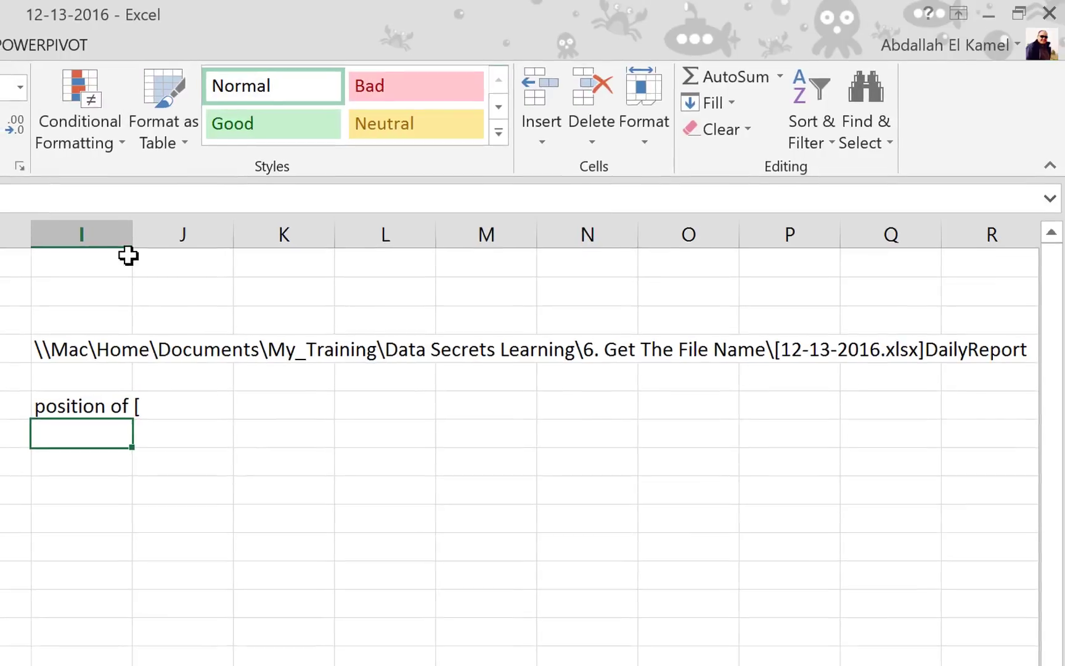
double_click(165, 238)
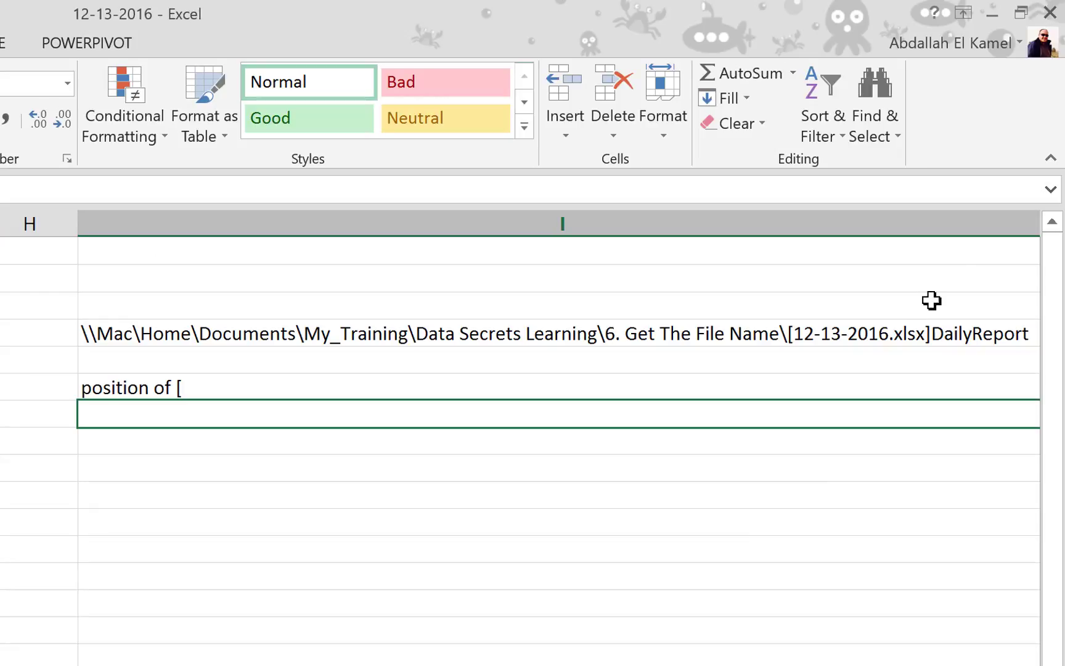
scroll(927, 330, "right", 3)
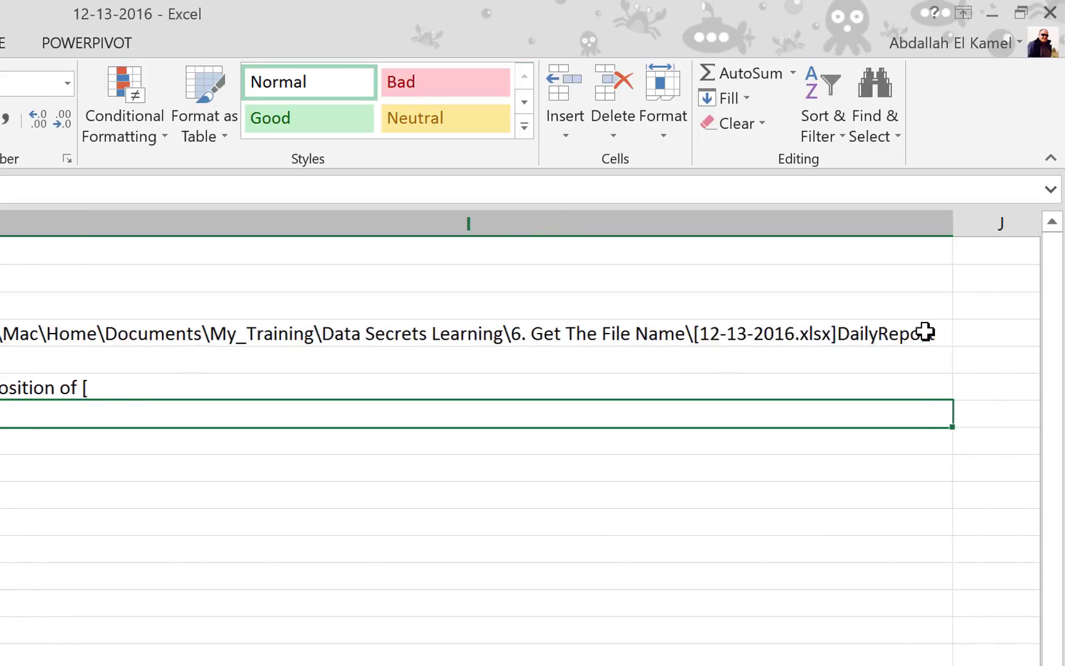
left_click_drag(952, 223, 107, 237)
Step: Enter =FIND("[",I4) in J6 to locate the opening bracket within the path text
left_click(119, 383)
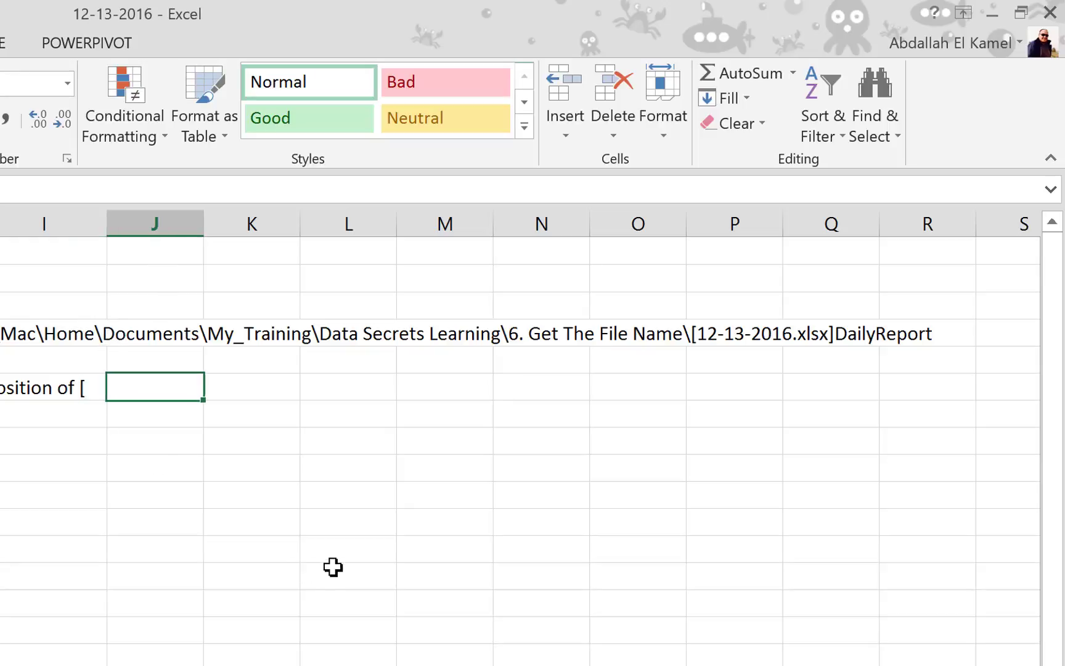
type("=")
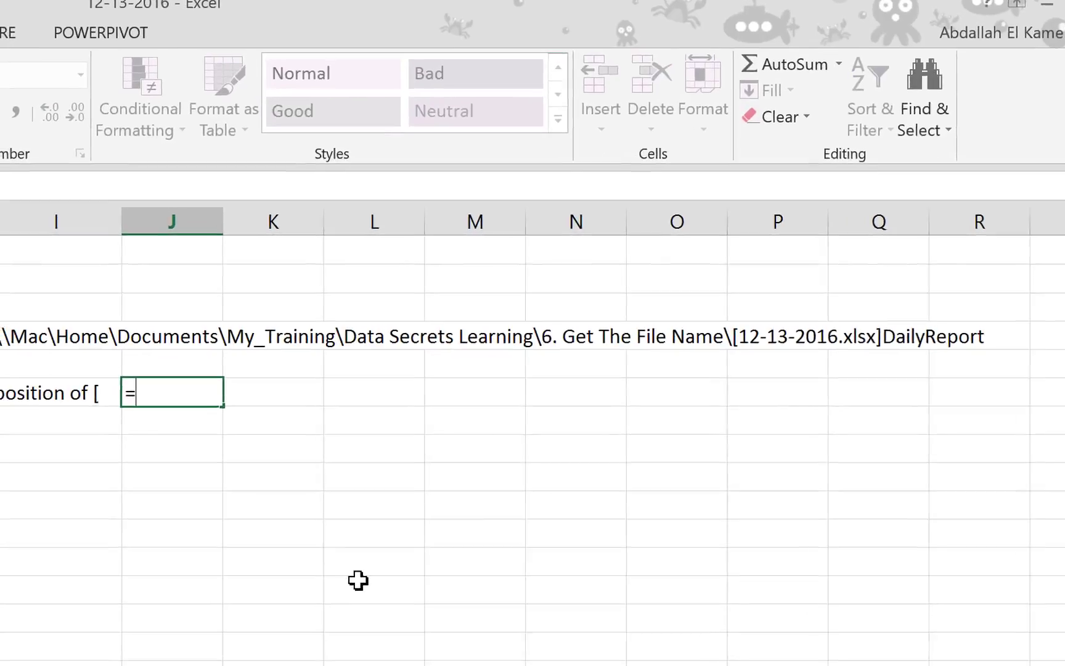
type("find")
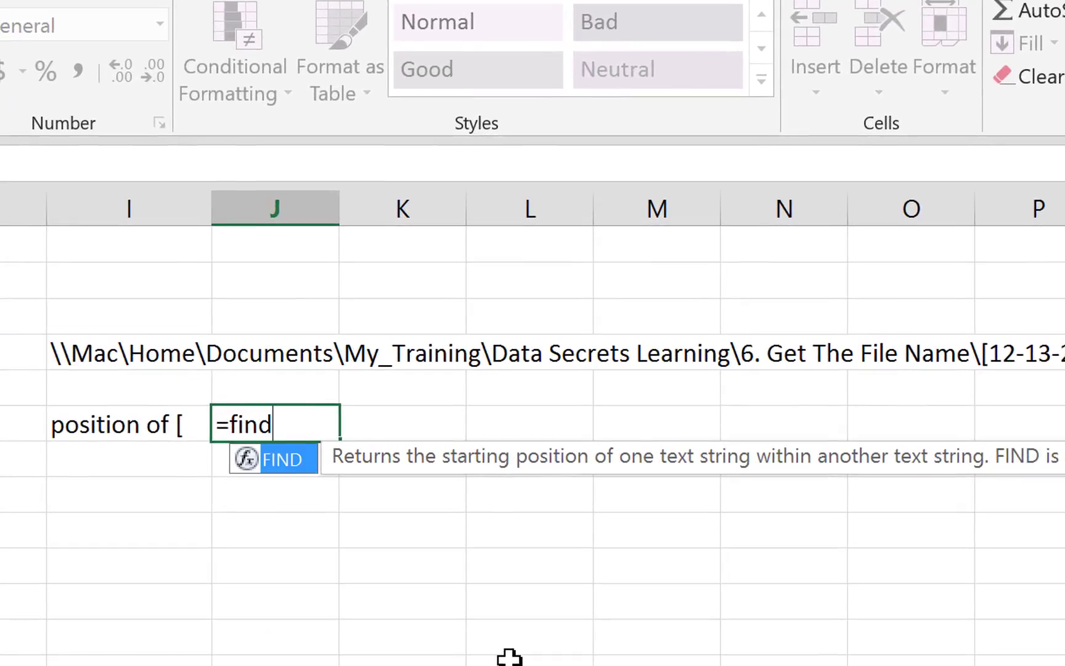
key("Tab")
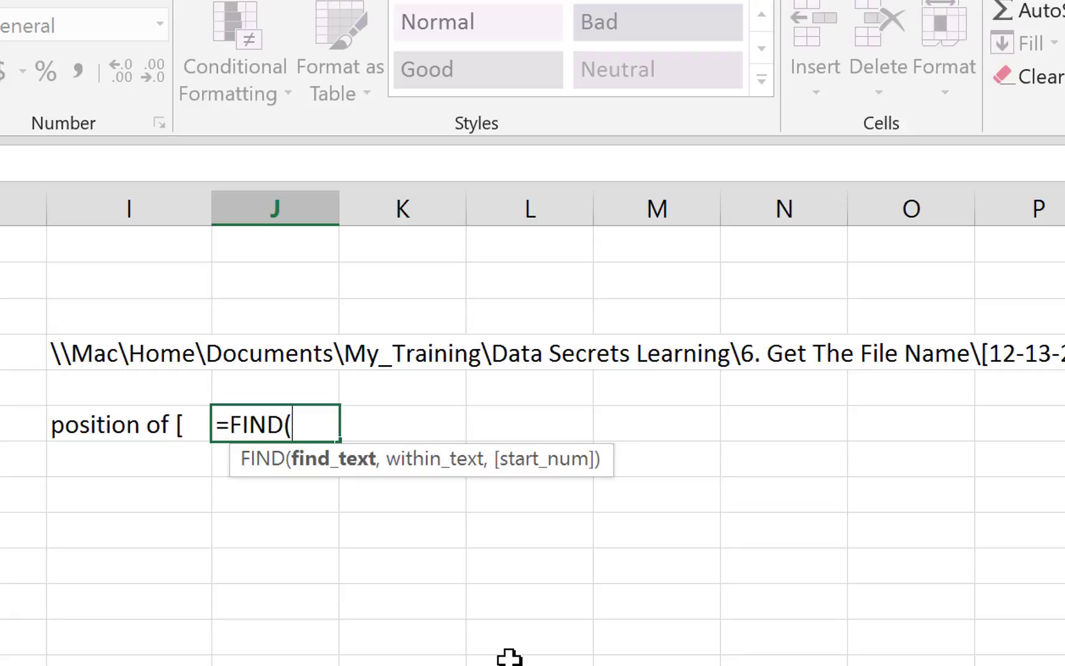
type("\"[\",")
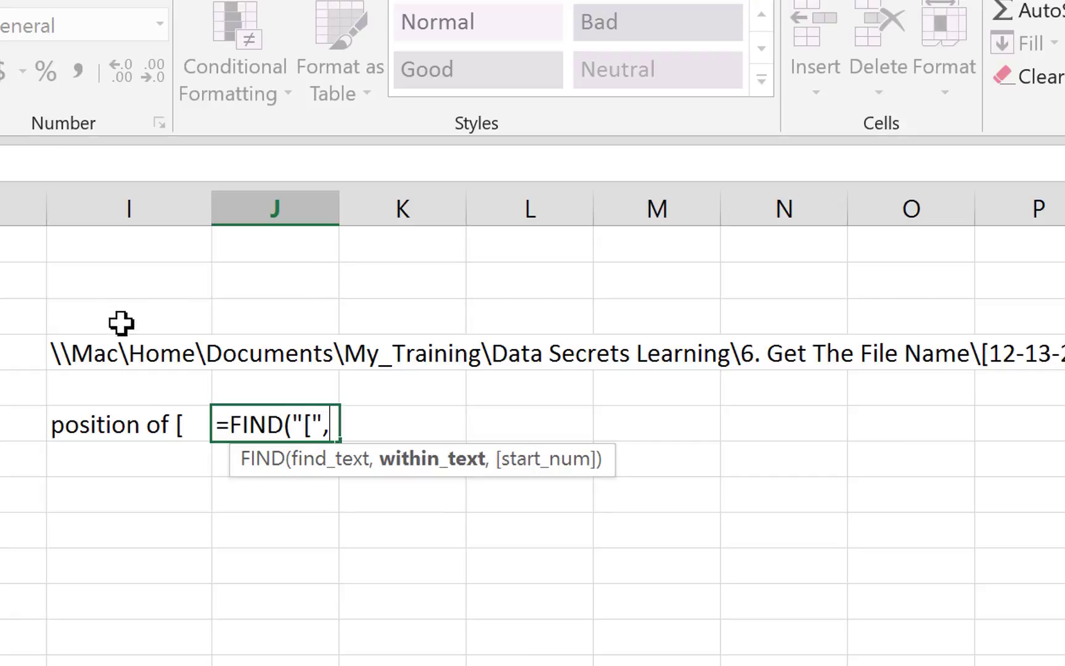
left_click(82, 350)
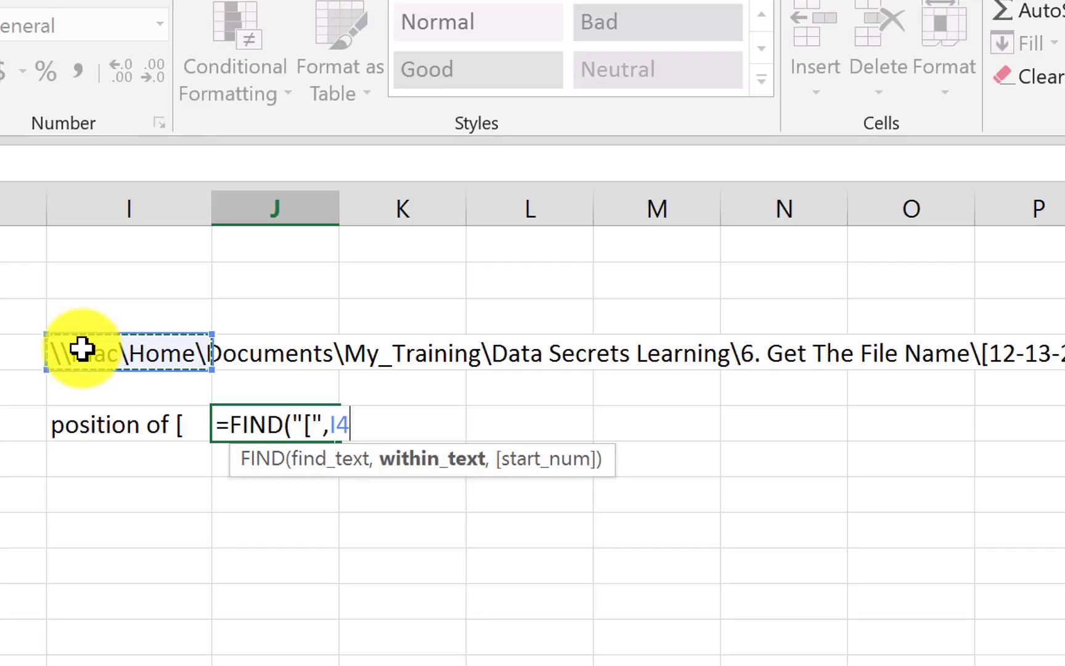
type(")")
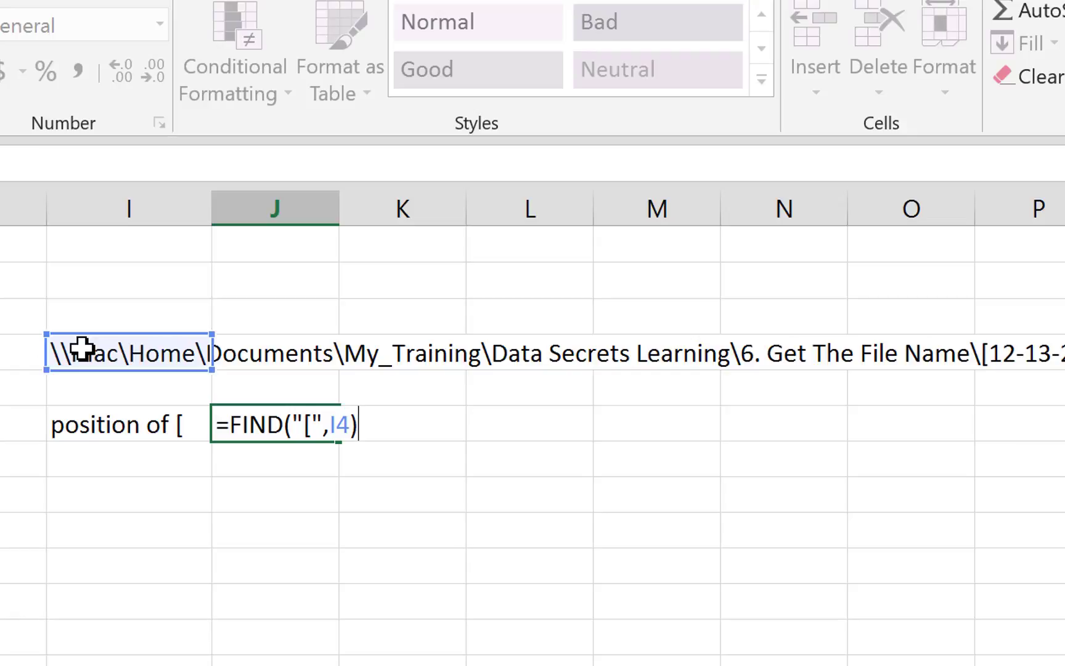
key("Return")
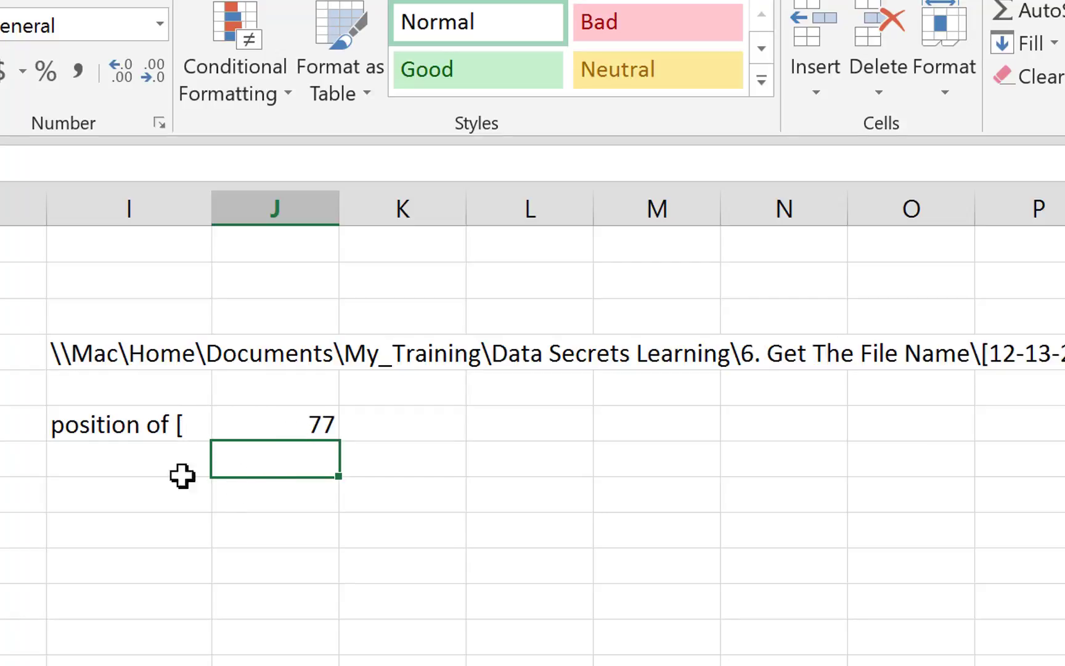
Step: Enter the label "position of ]" in cell I7, below the opening-bracket label
left_click(124, 463)
type("position")
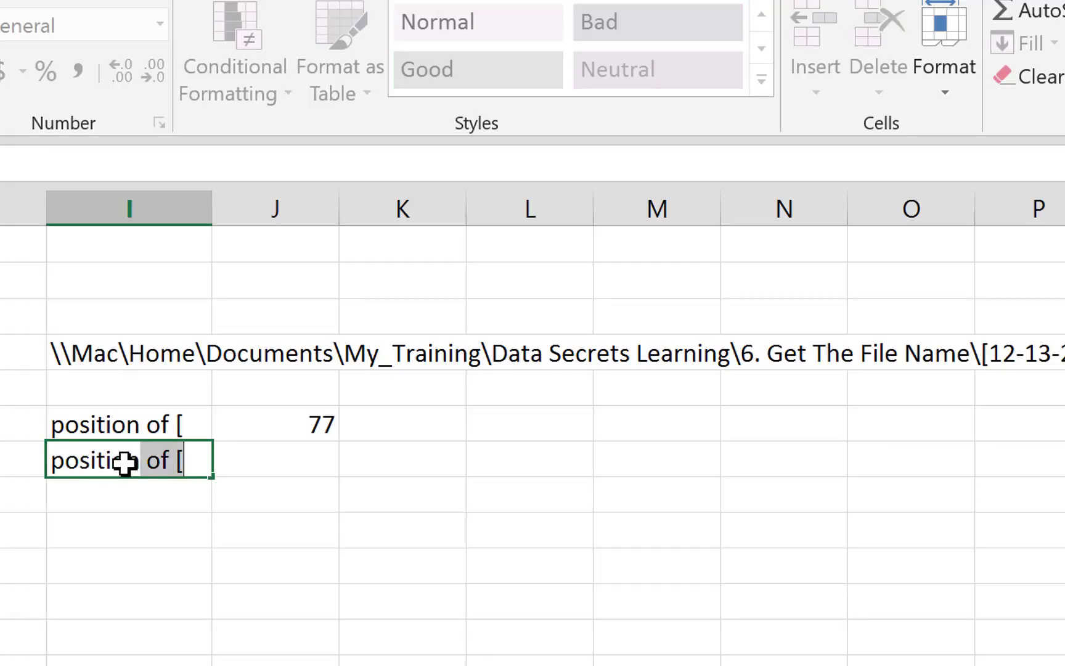
type(" of ]")
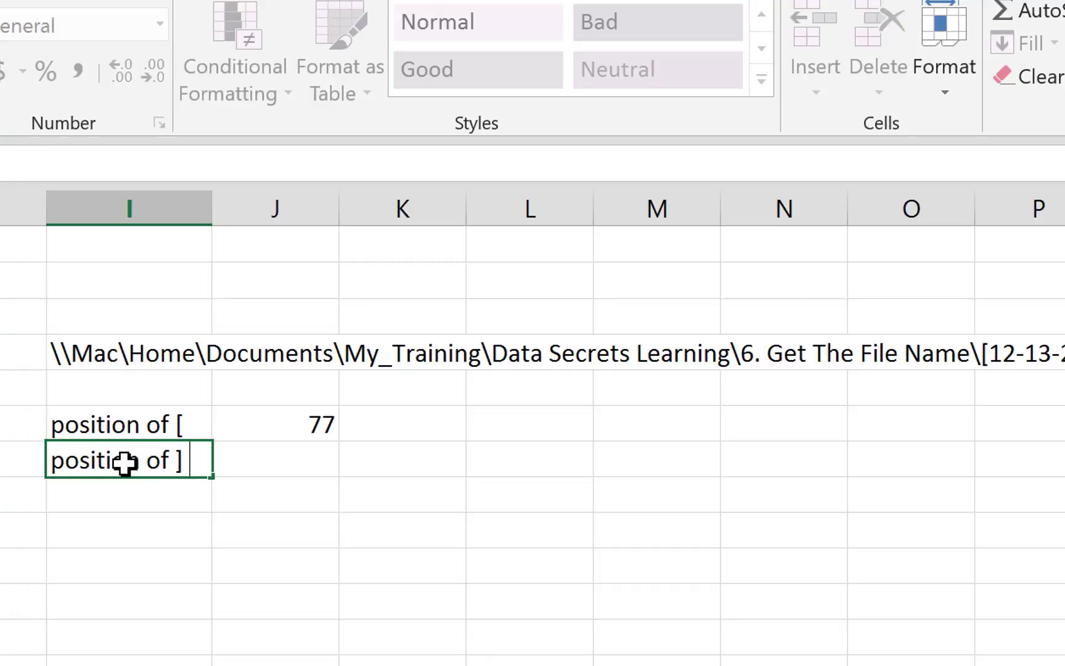
key("Tab")
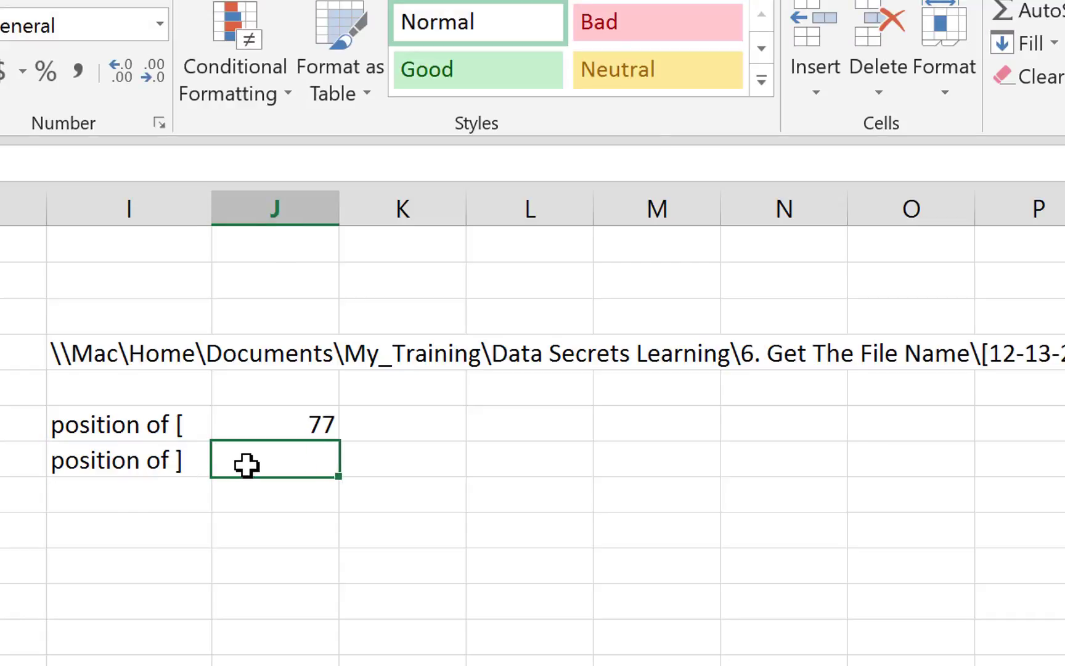
Step: Enter =FIND("]",I4) in J7 to locate the closing bracket within the path text
type("=find")
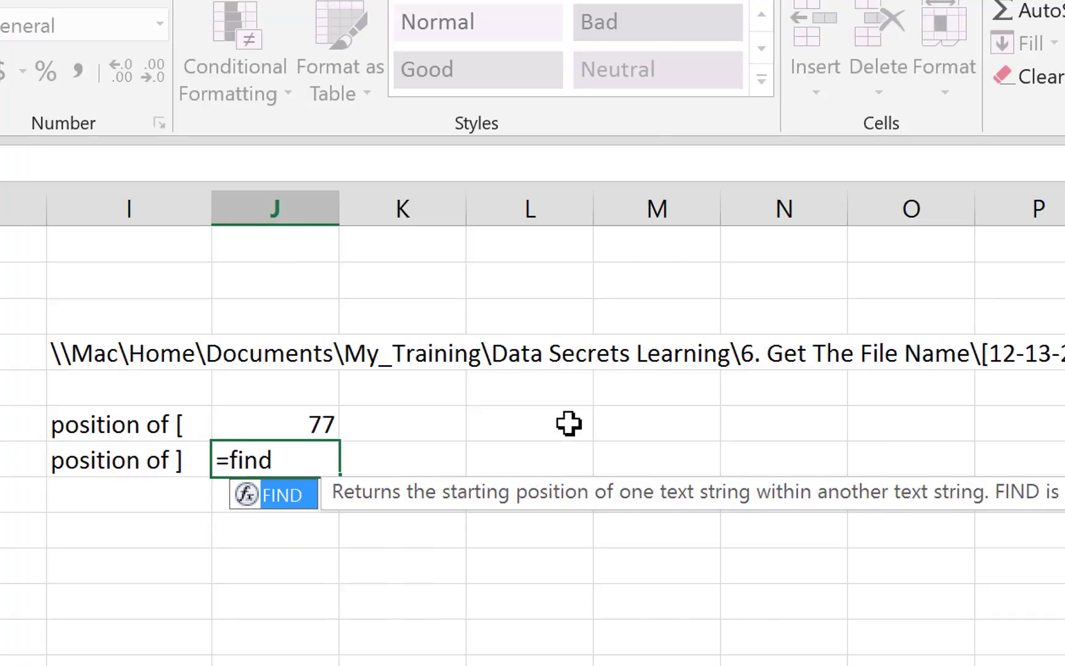
key("Tab")
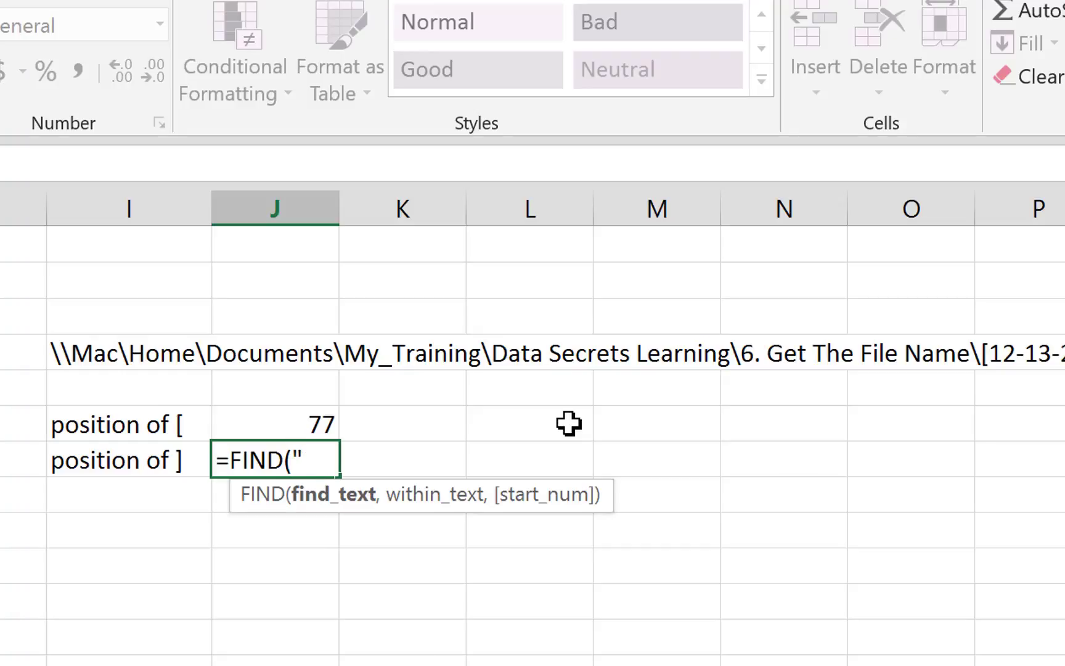
type("\"]")
type(",")
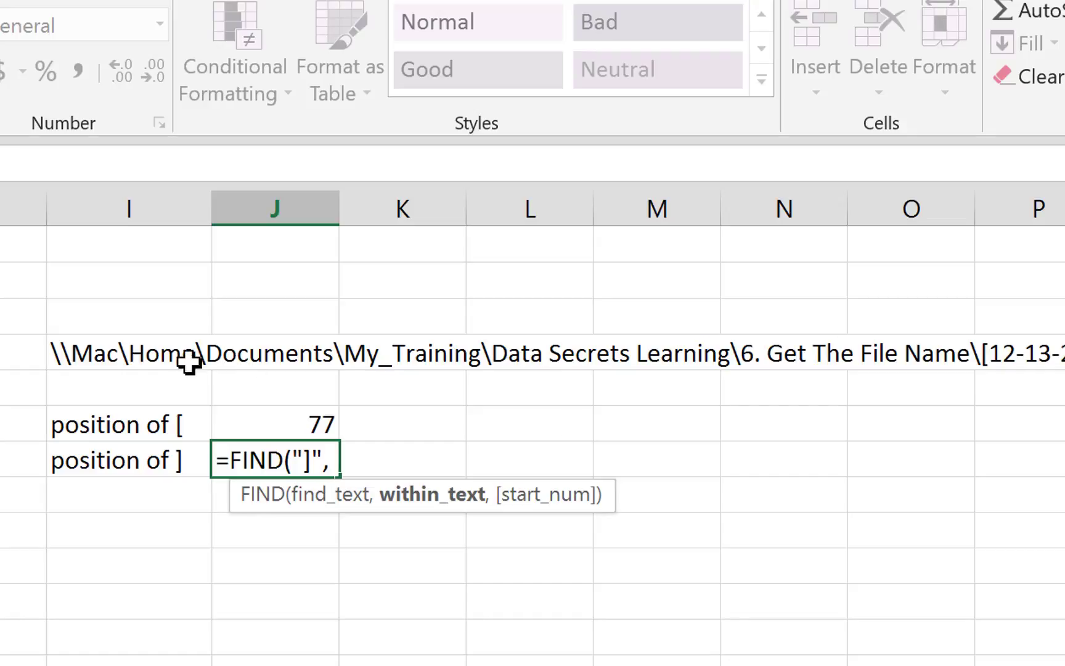
left_click(111, 352)
type(")")
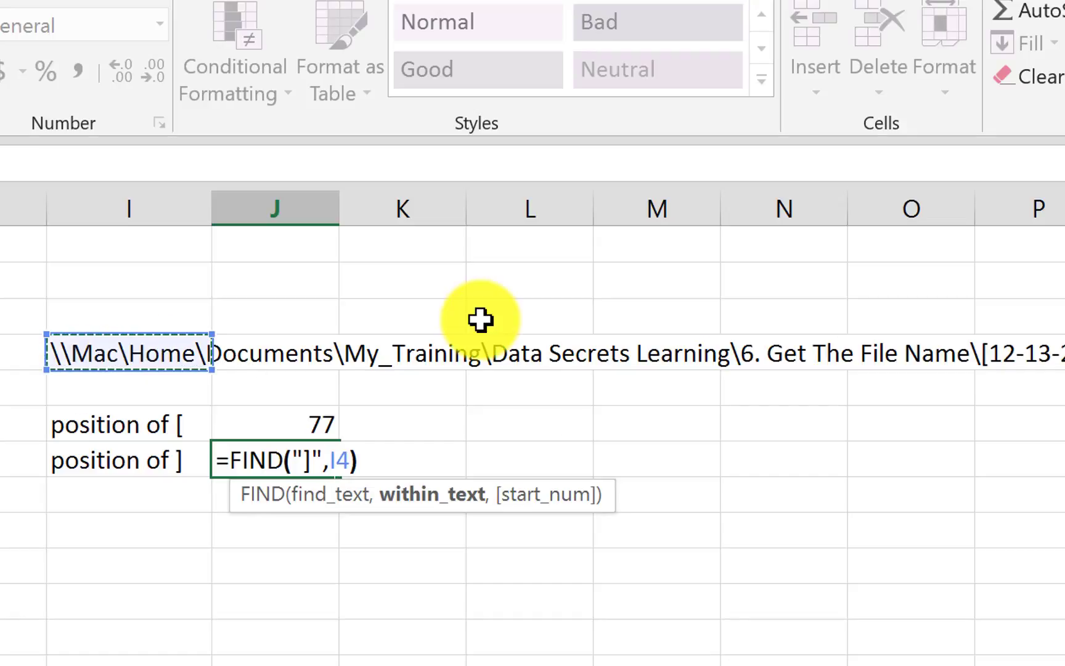
key("Return")
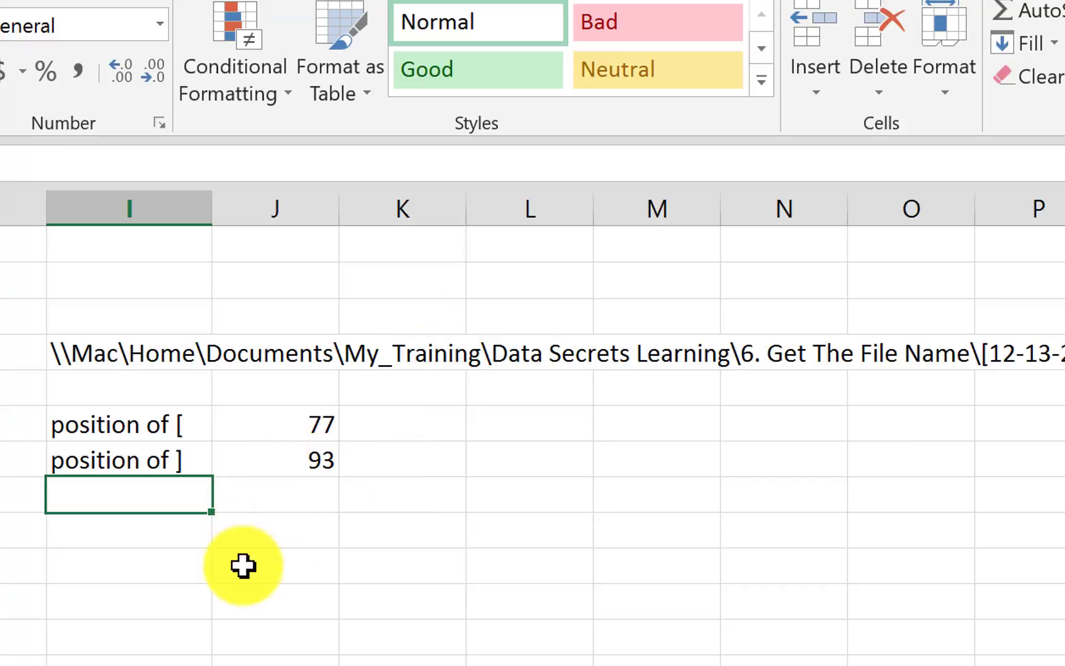
Step: Enter =MID(I4,J6,J7-J6) in I9 to extract the file name from the path, and widen column I to fit it
left_click(129, 527)
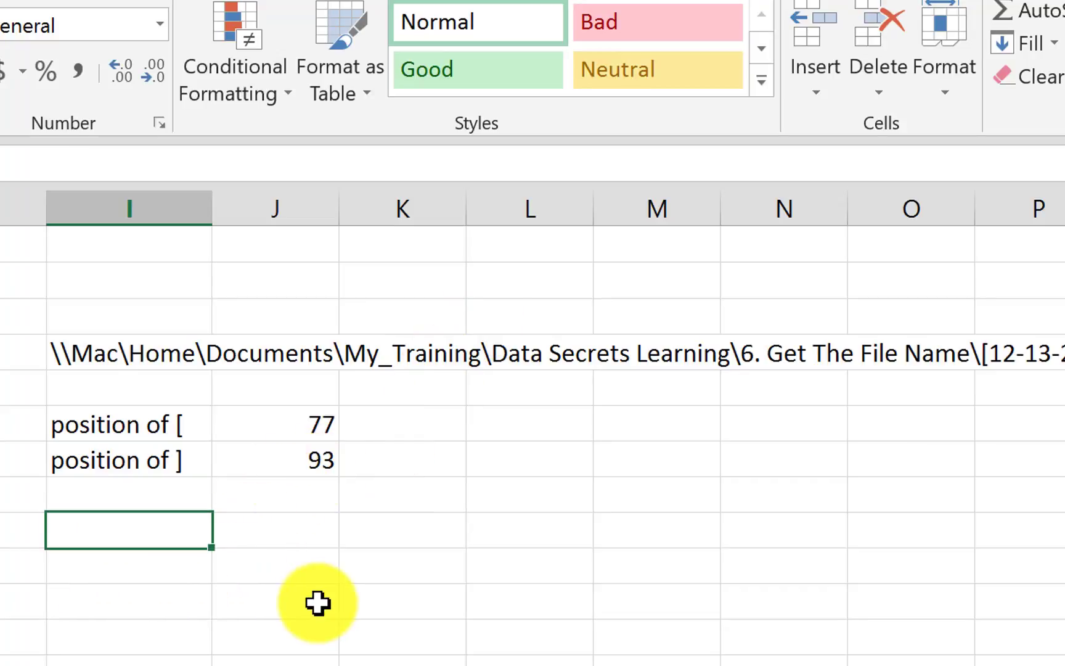
type("=mi")
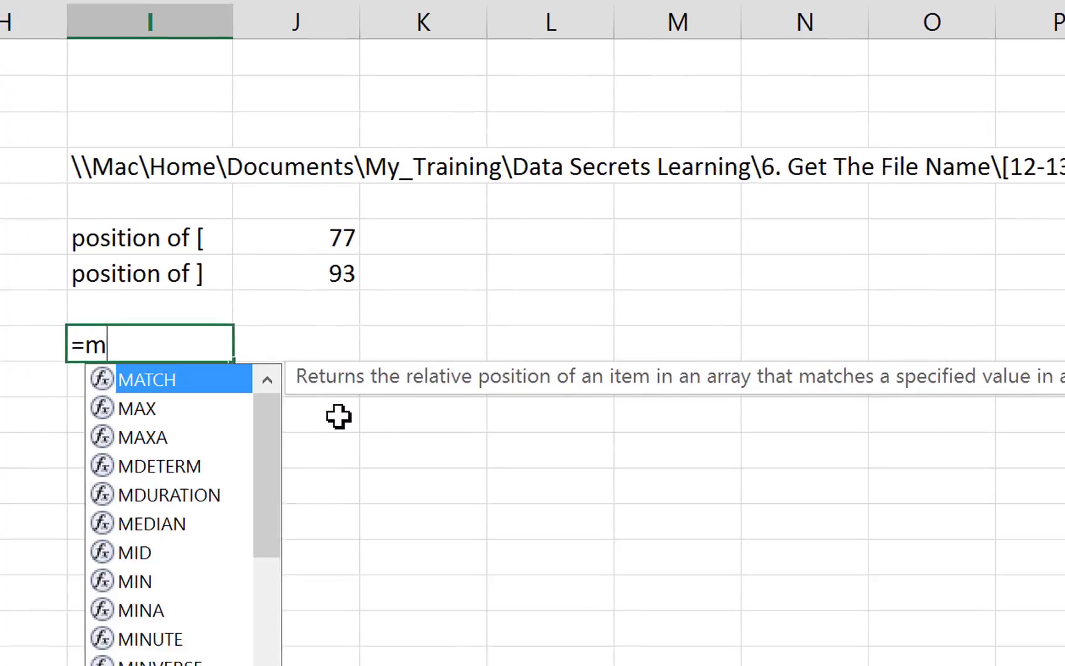
type("d")
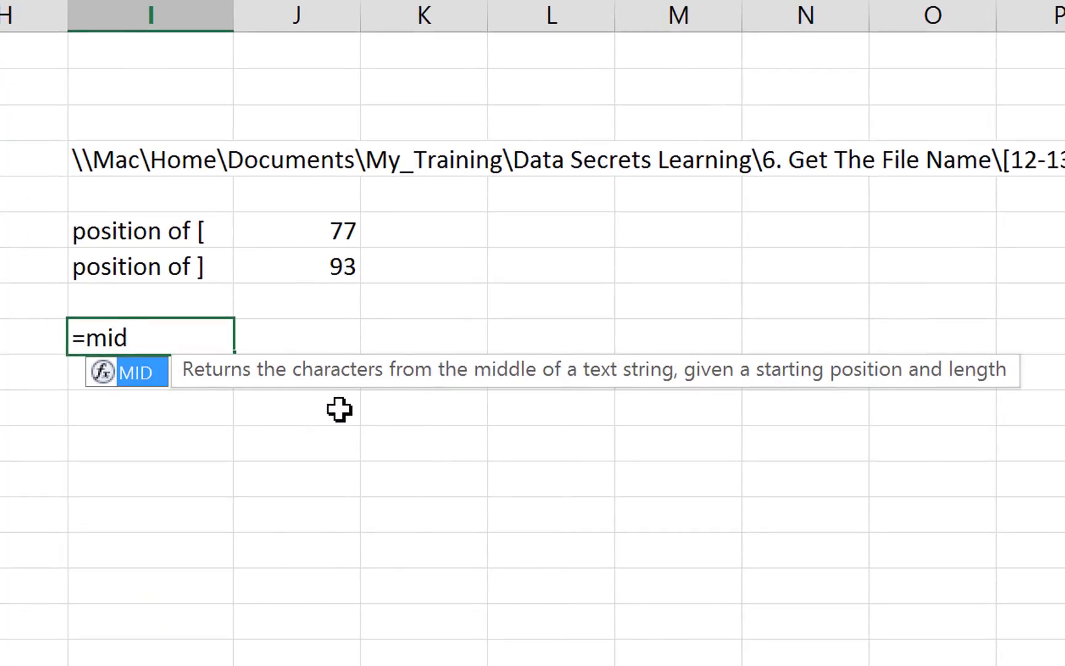
key("Tab")
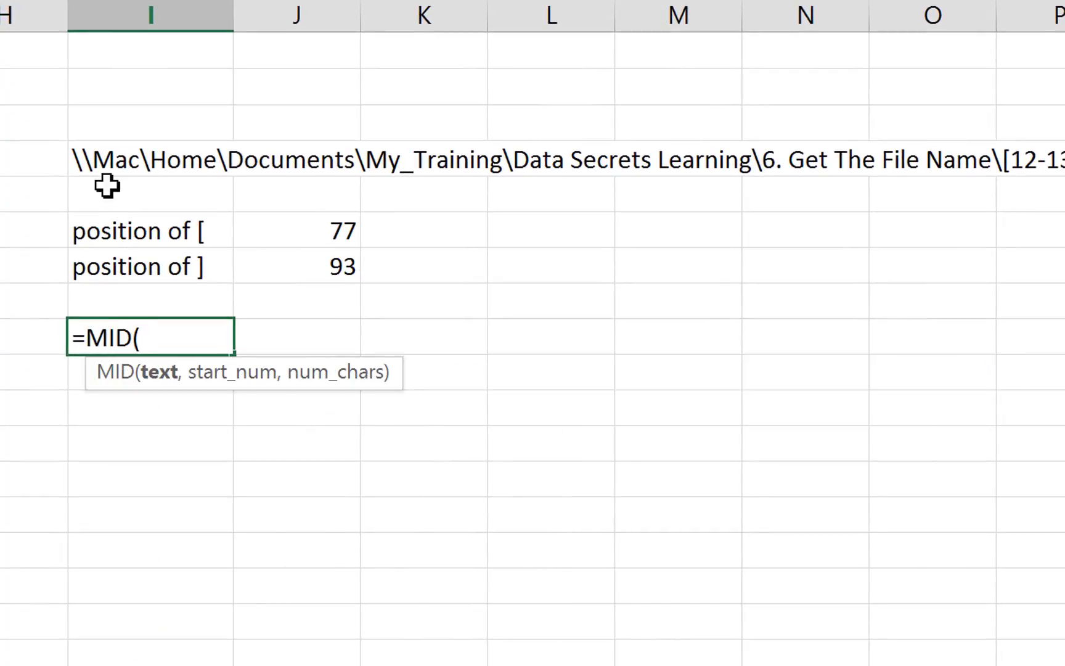
left_click(116, 161)
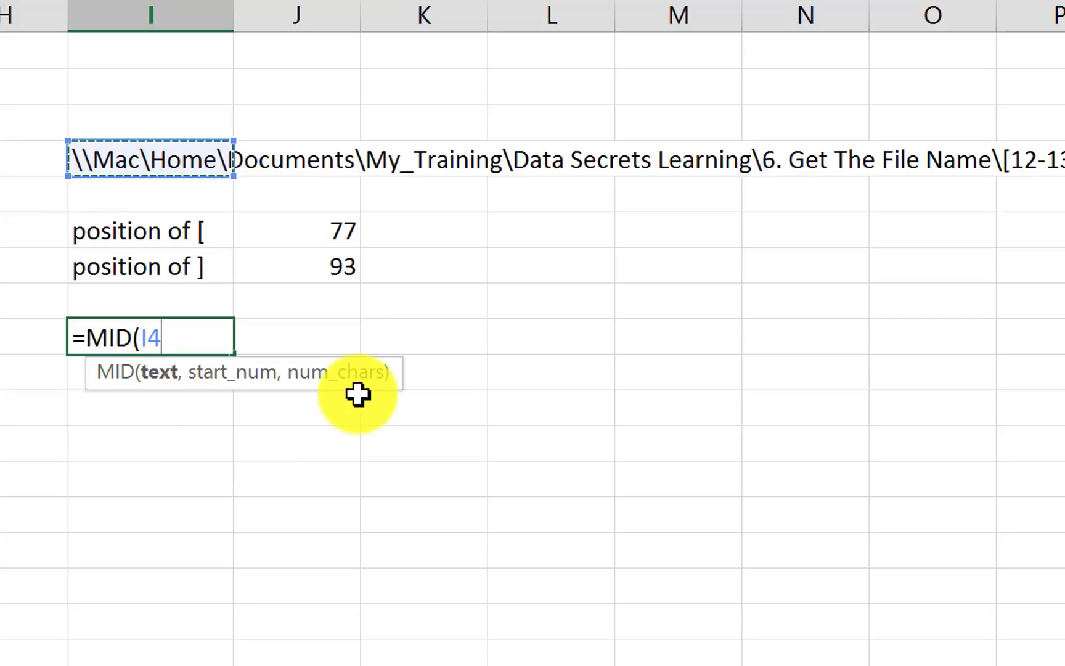
type(",")
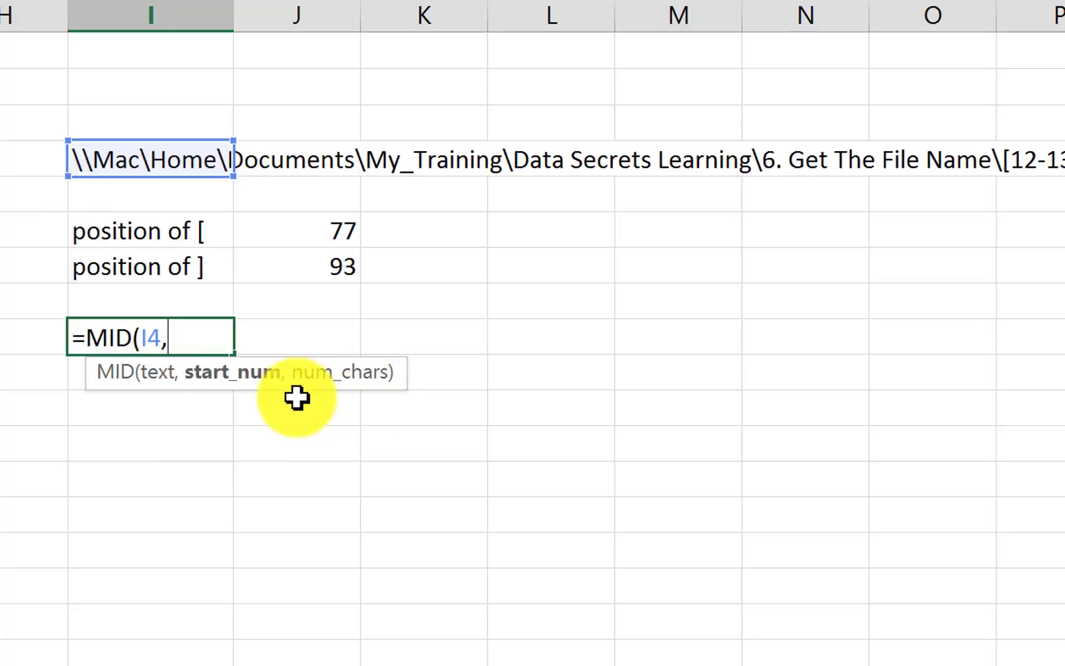
scroll(319, 245, "left", 3)
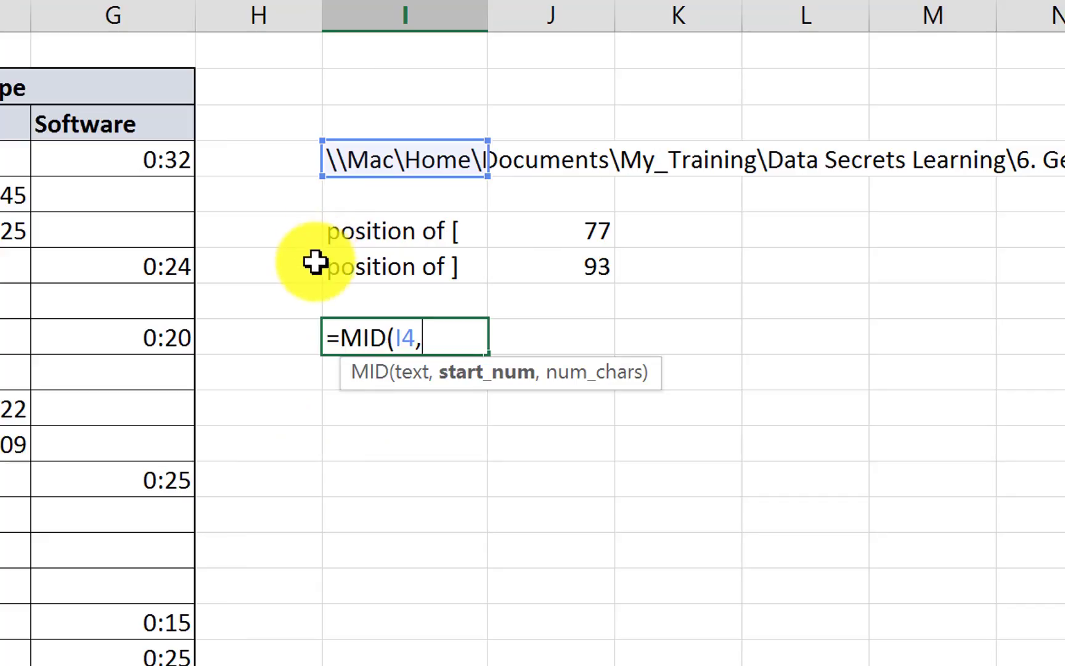
left_click(573, 236)
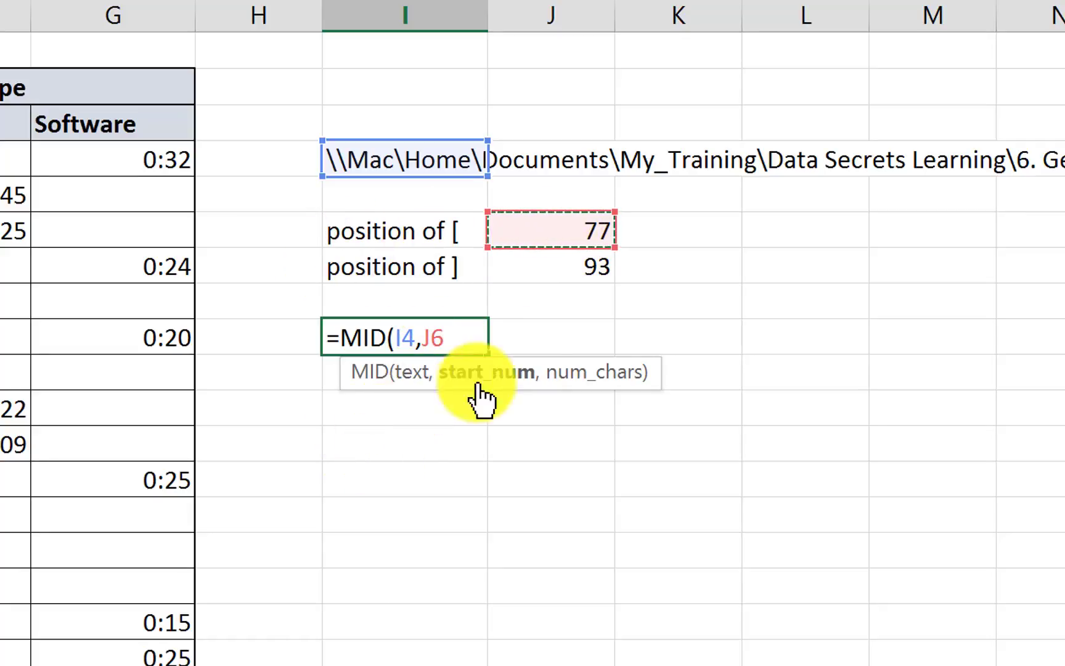
type(",")
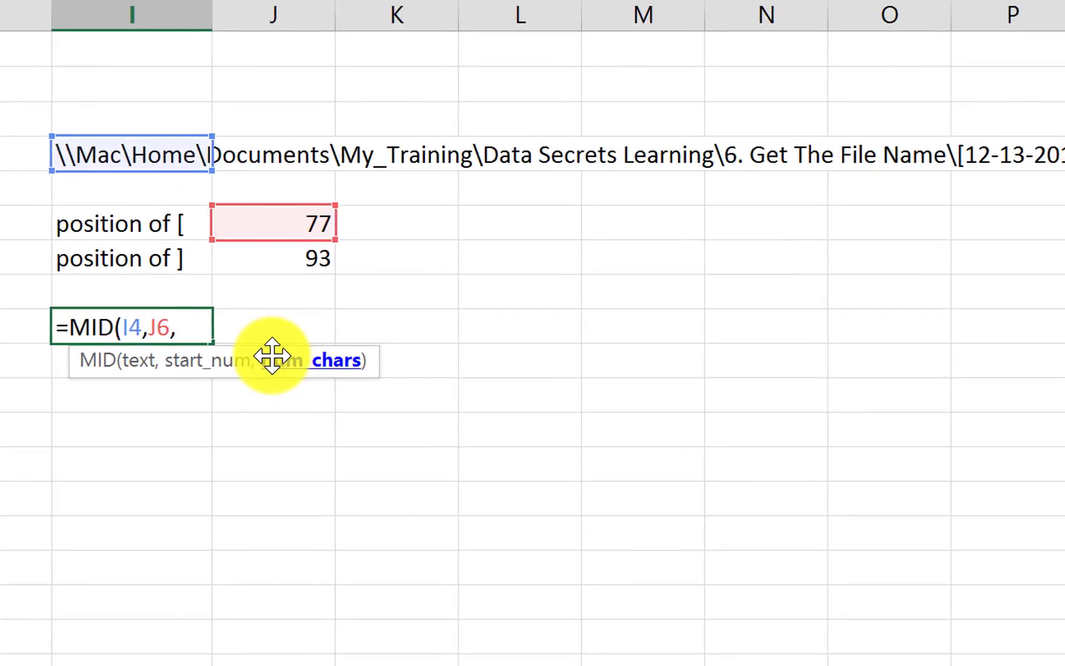
left_click(279, 265)
type("-")
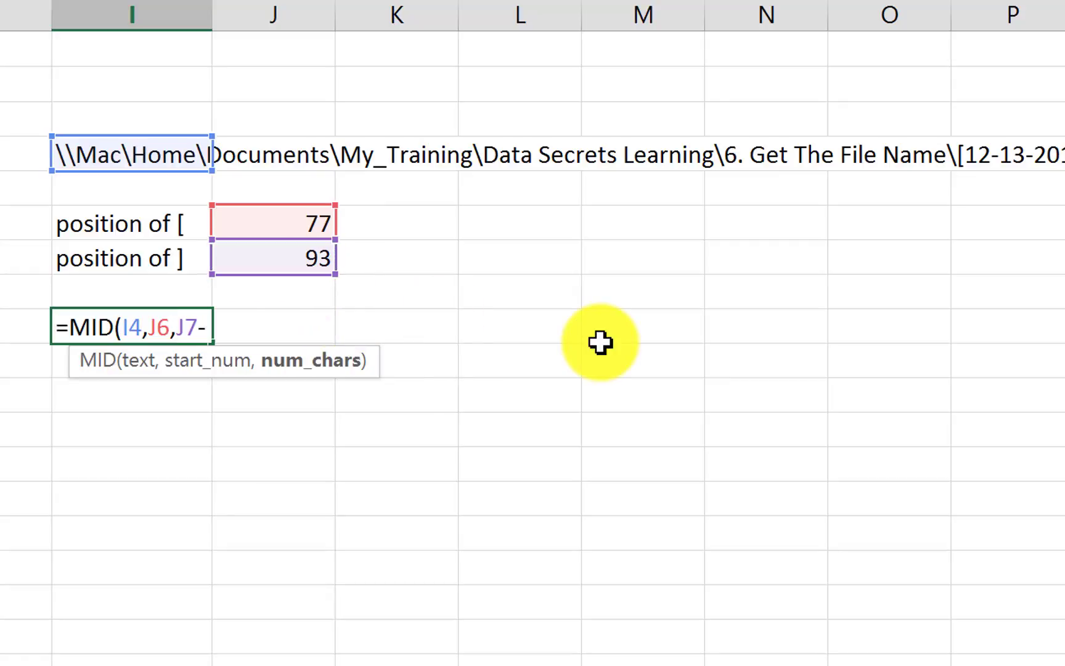
left_click(295, 216)
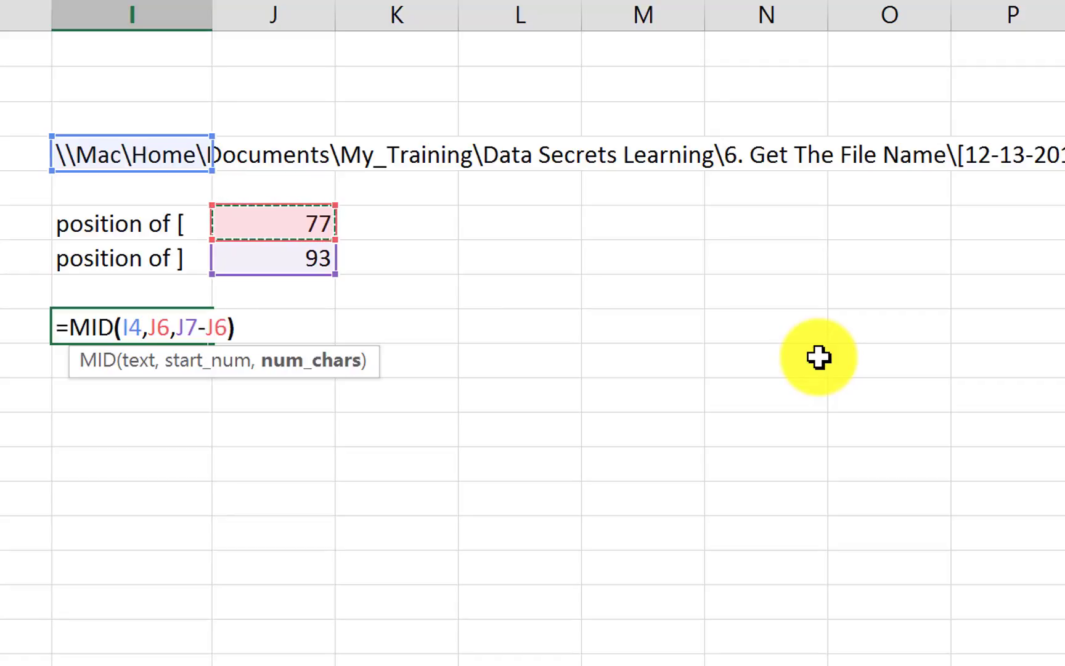
type(")")
key("Return")
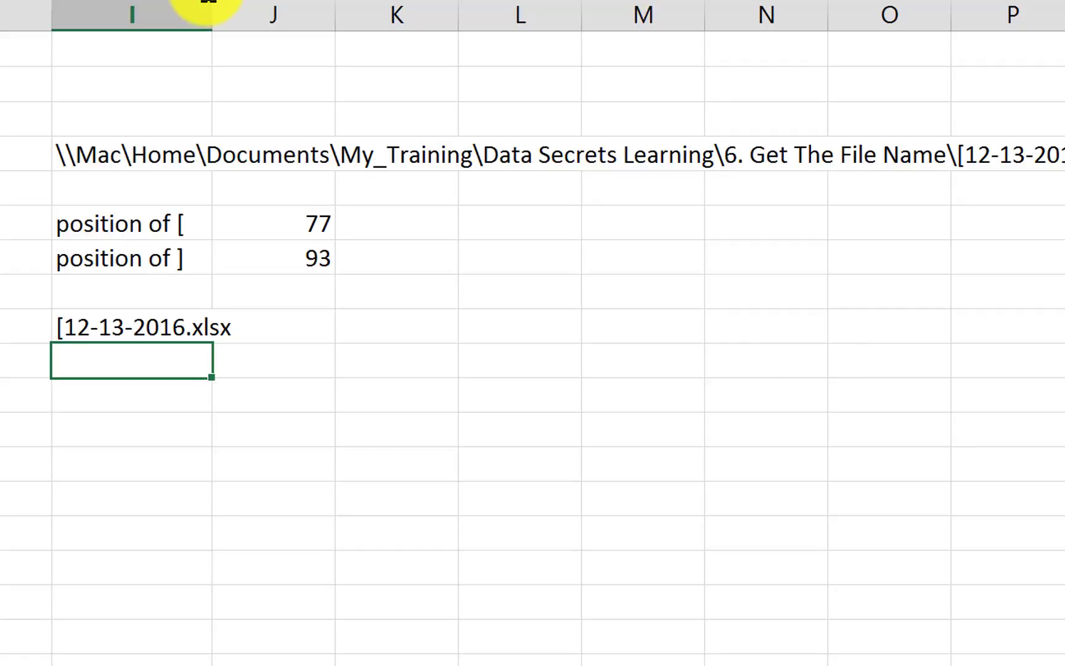
left_click_drag(212, 15, 240, 14)
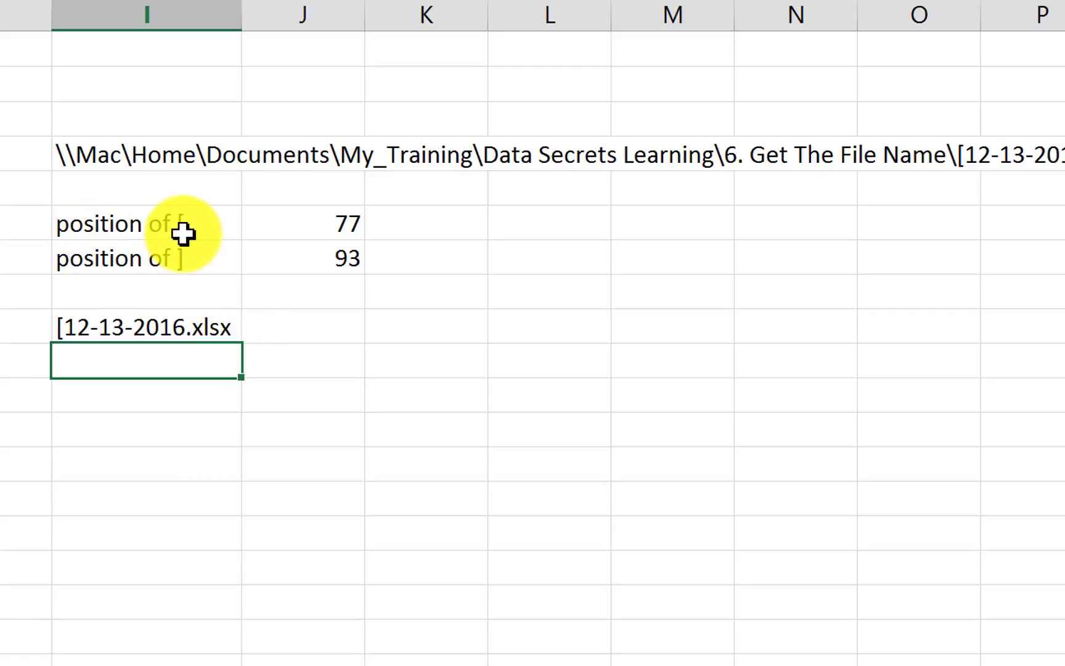
Step: Change the start number in the I9 MID formula to J6+1 so extraction begins after the opening bracket
left_click(88, 330)
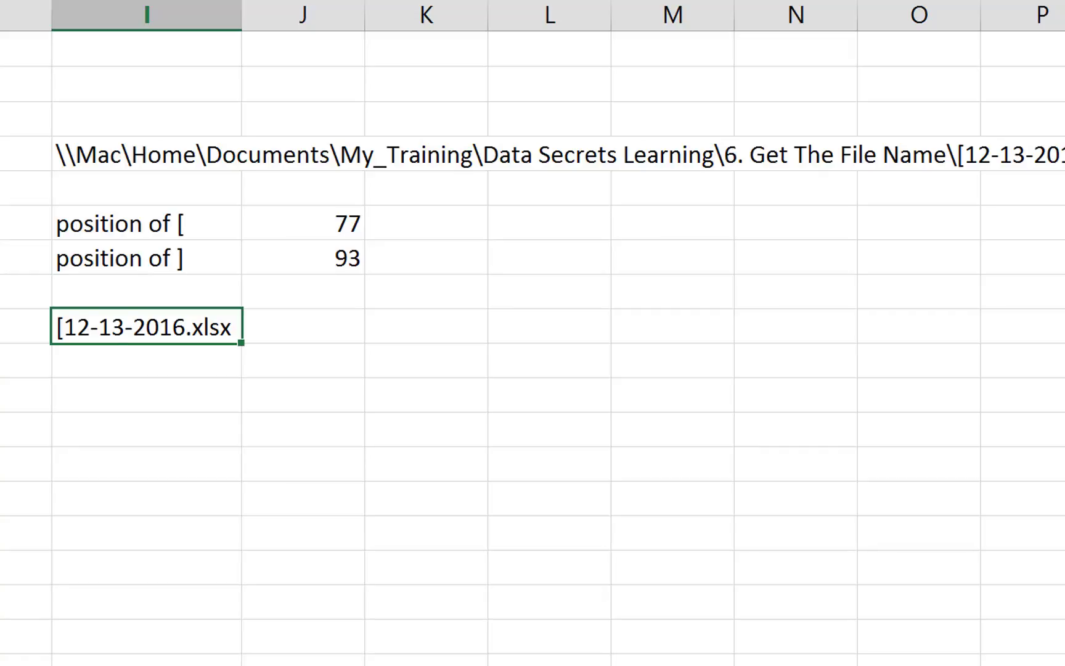
key("F2")
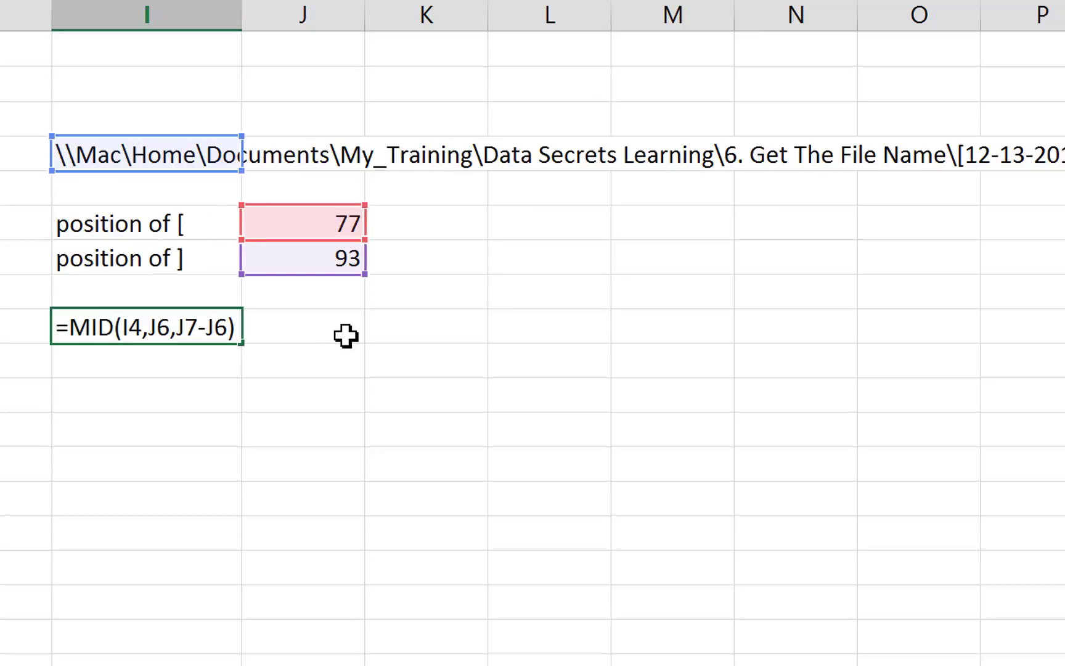
type("+1")
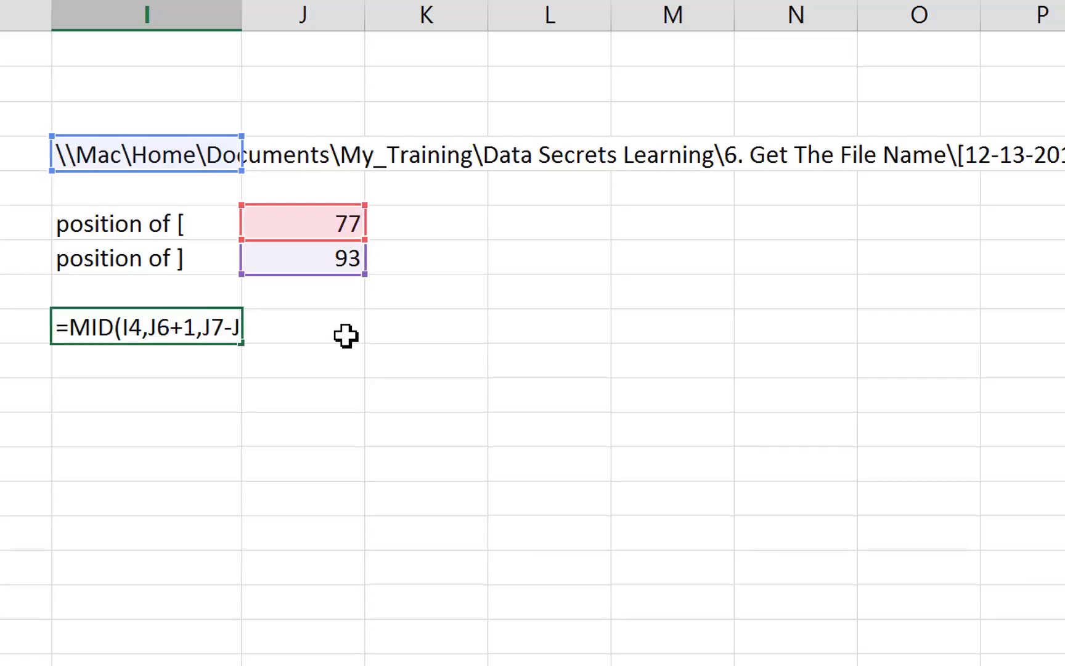
type("6")
key("Return")
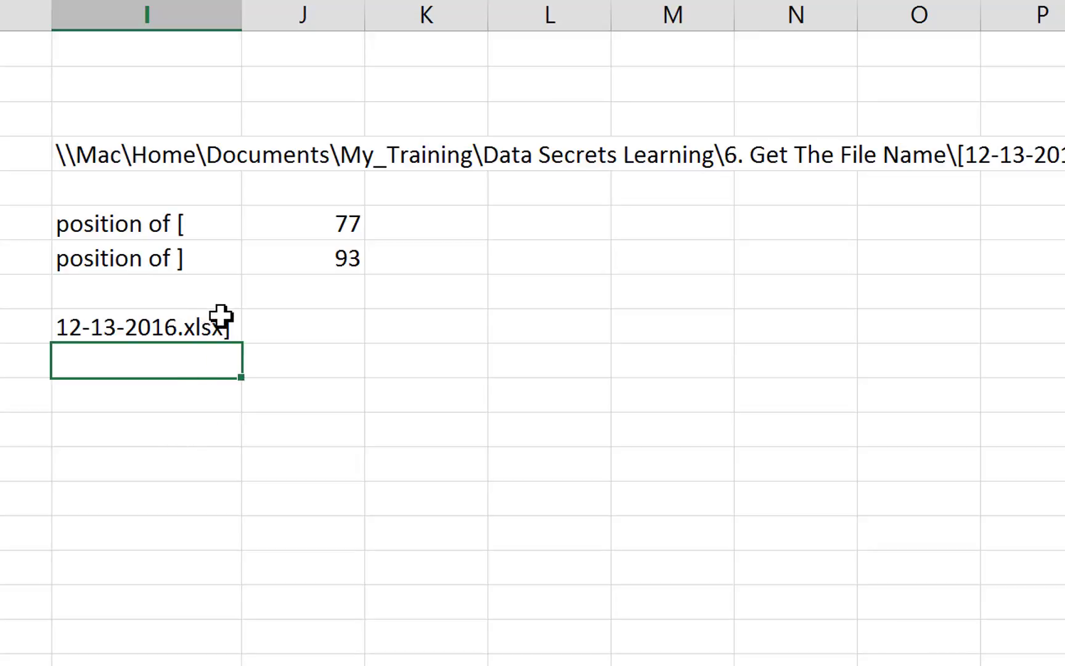
Step: Change the character count in the I9 MID formula to J7-J6-6 to drop the .xlsx extension and closing bracket
left_click(203, 327)
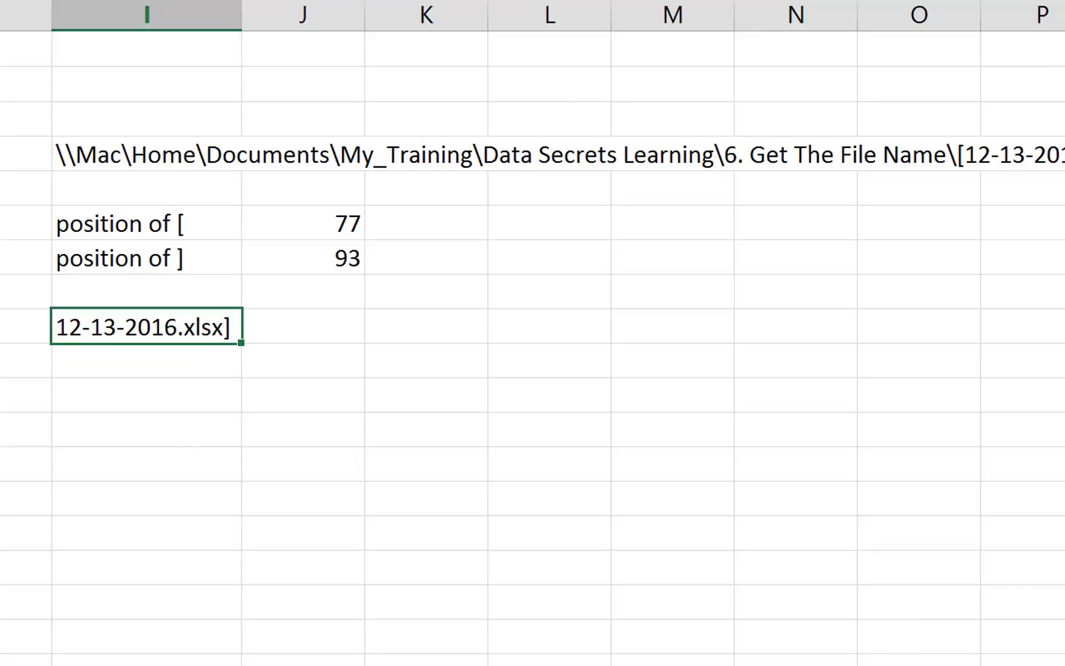
key("F2")
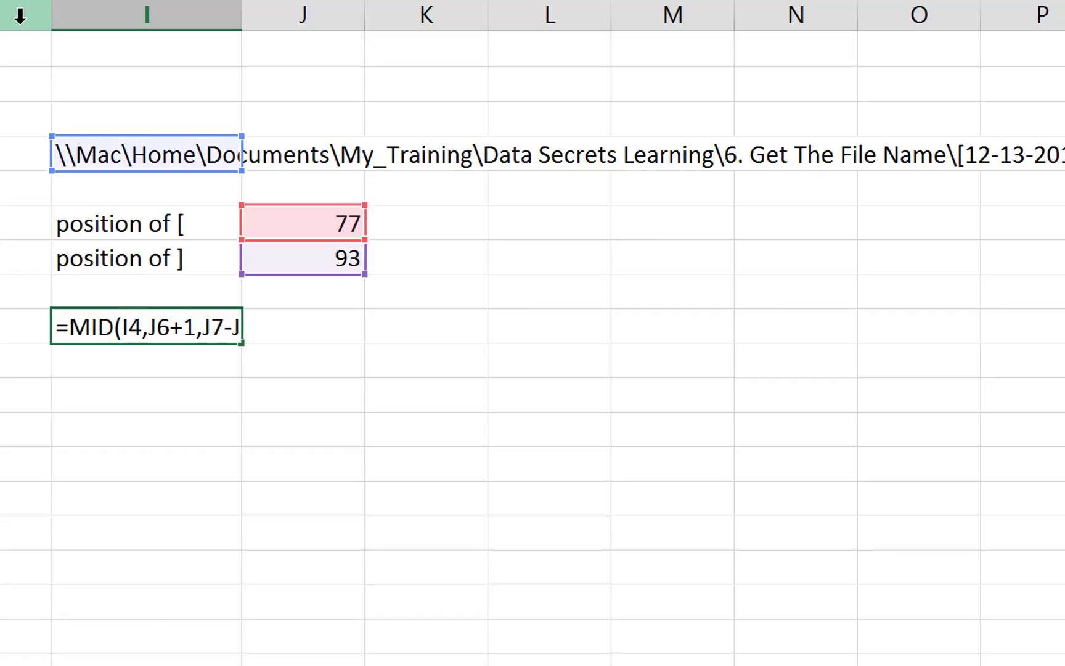
type("-6")
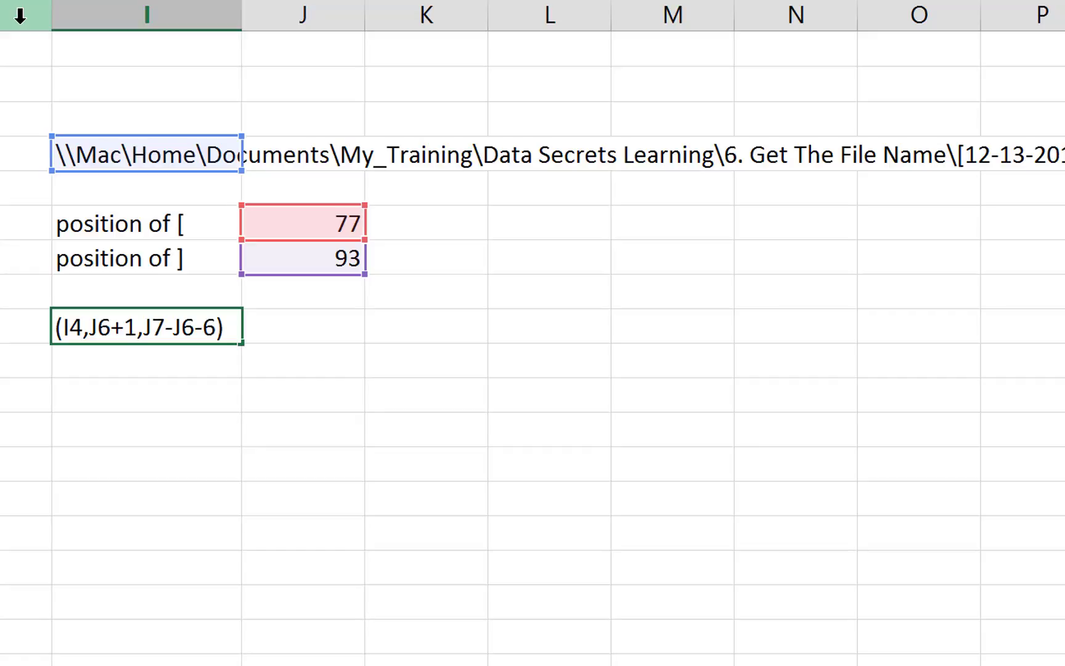
key("Return")
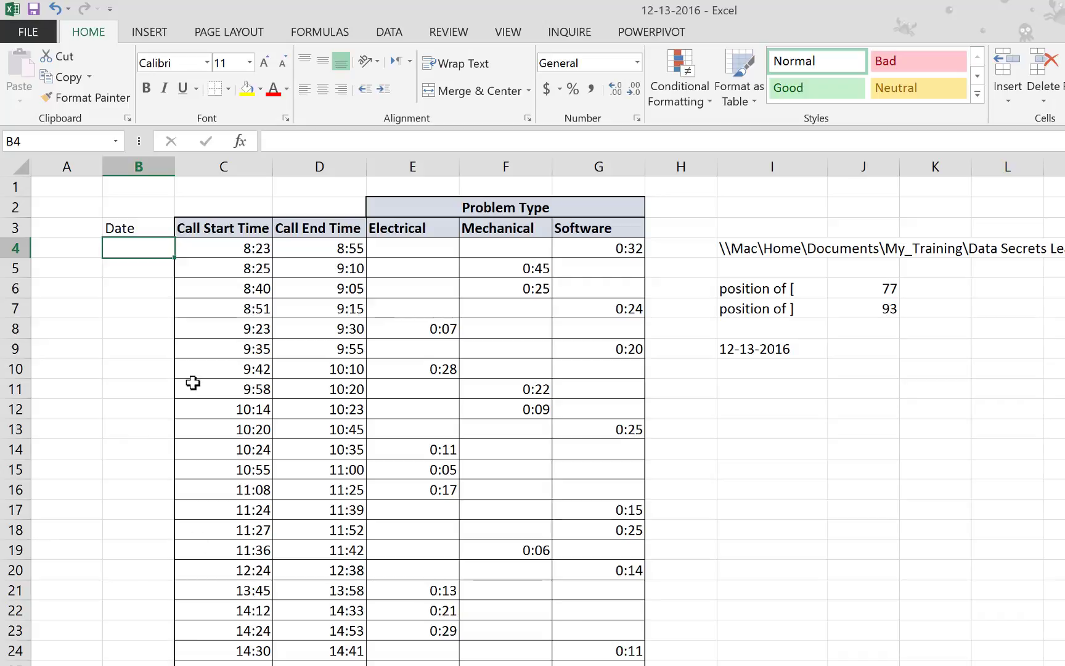
left_click(742, 351)
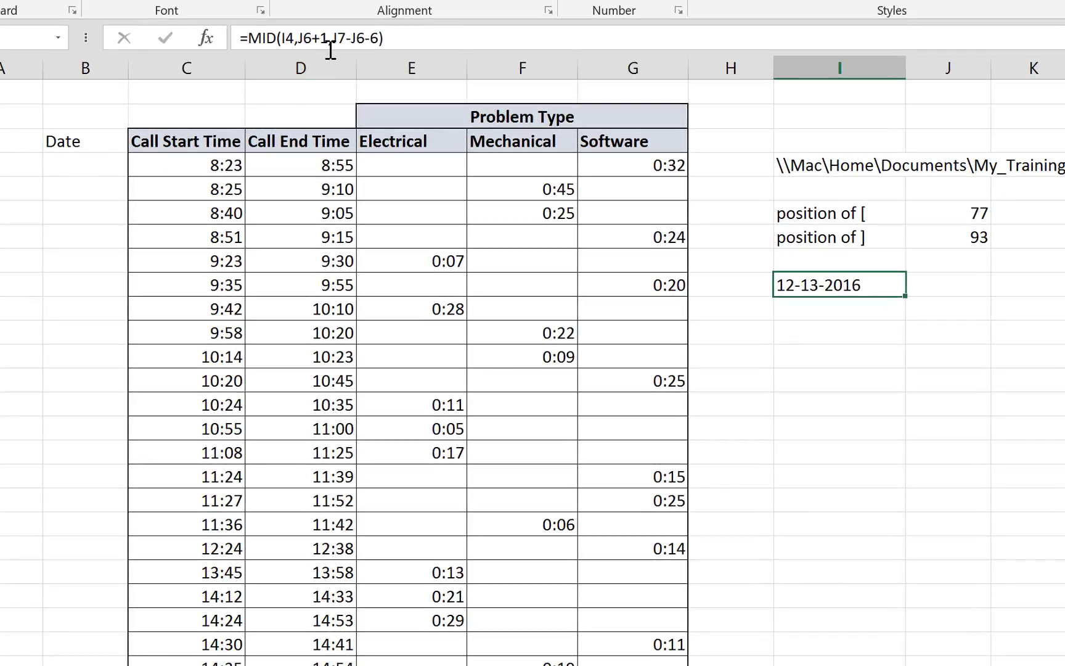
Step: Enter =VALUE(I9) in B4, under the Date heading, to convert the extracted text into a number
left_click(96, 165)
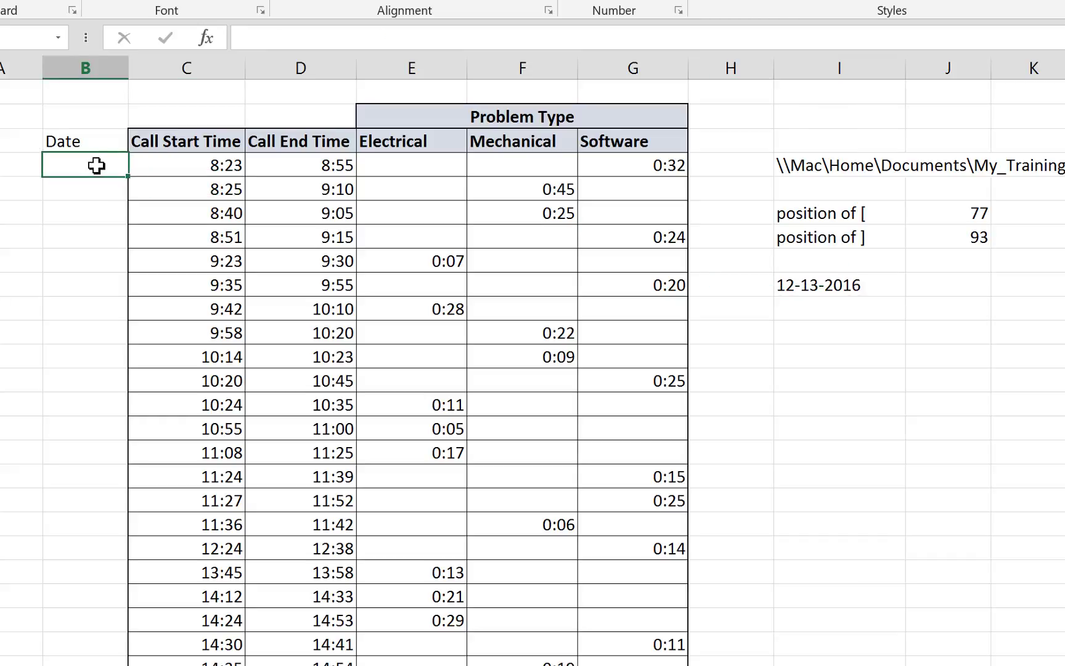
type("=val")
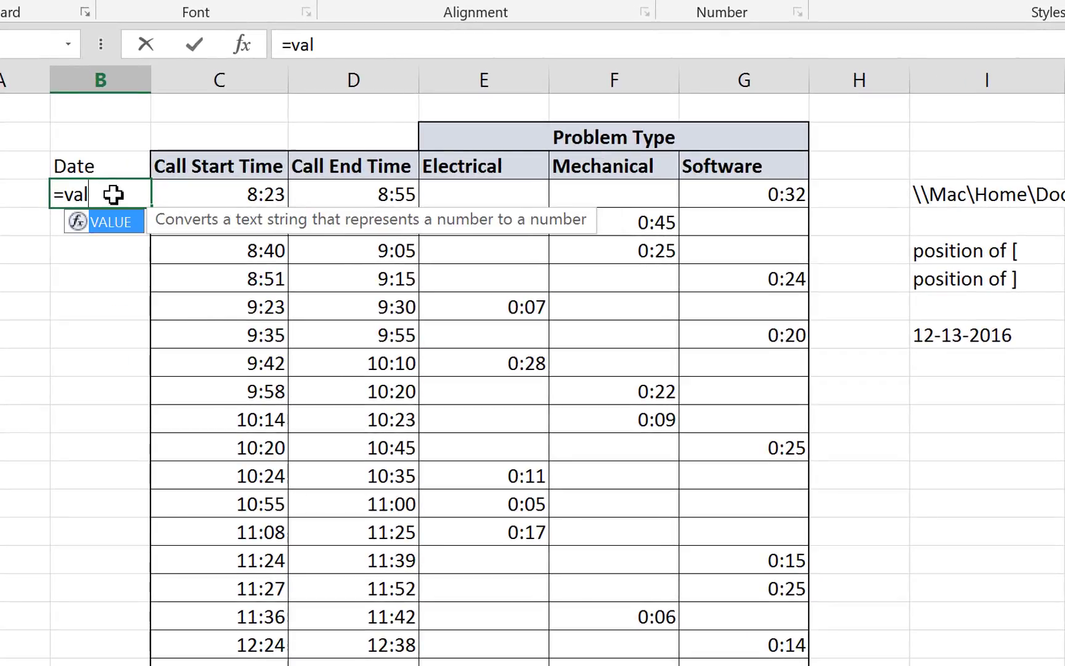
key("Tab")
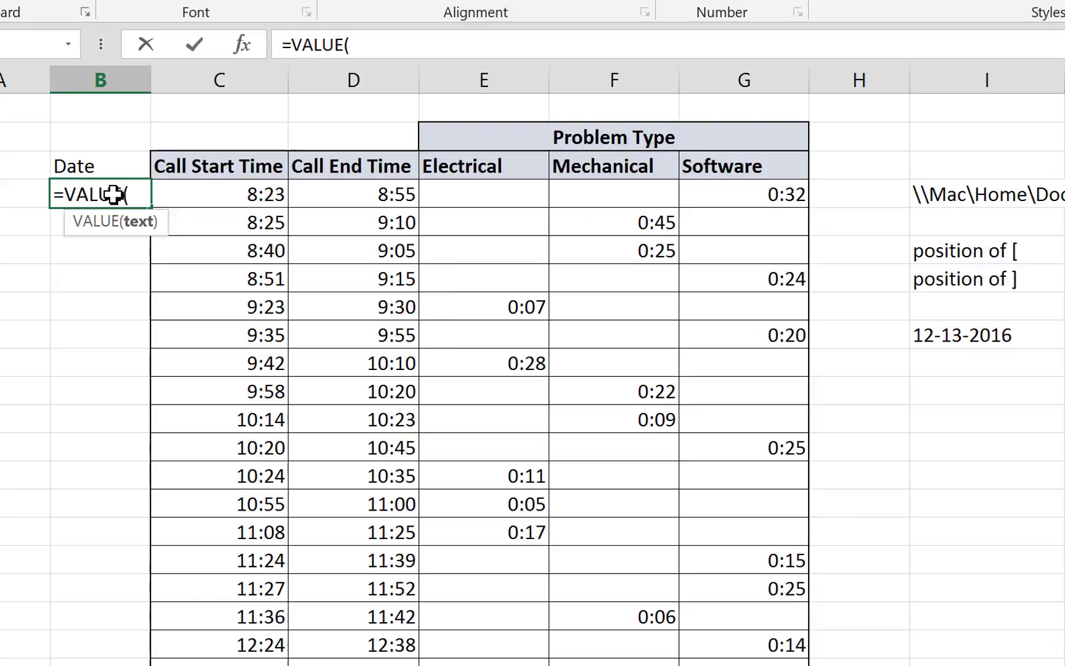
left_click(958, 331)
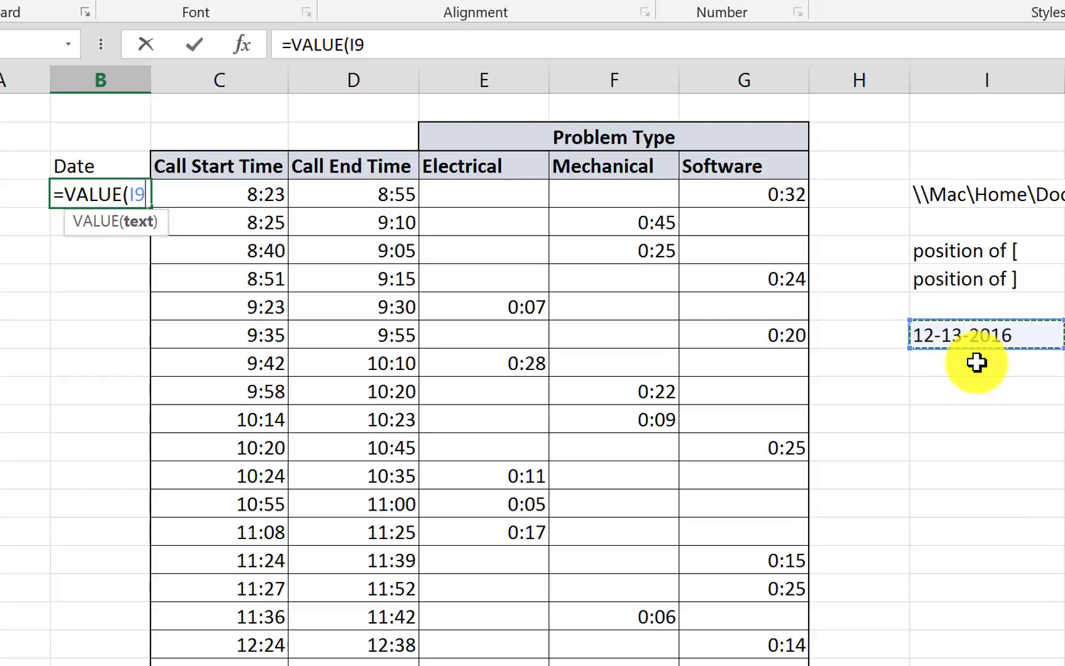
type(")")
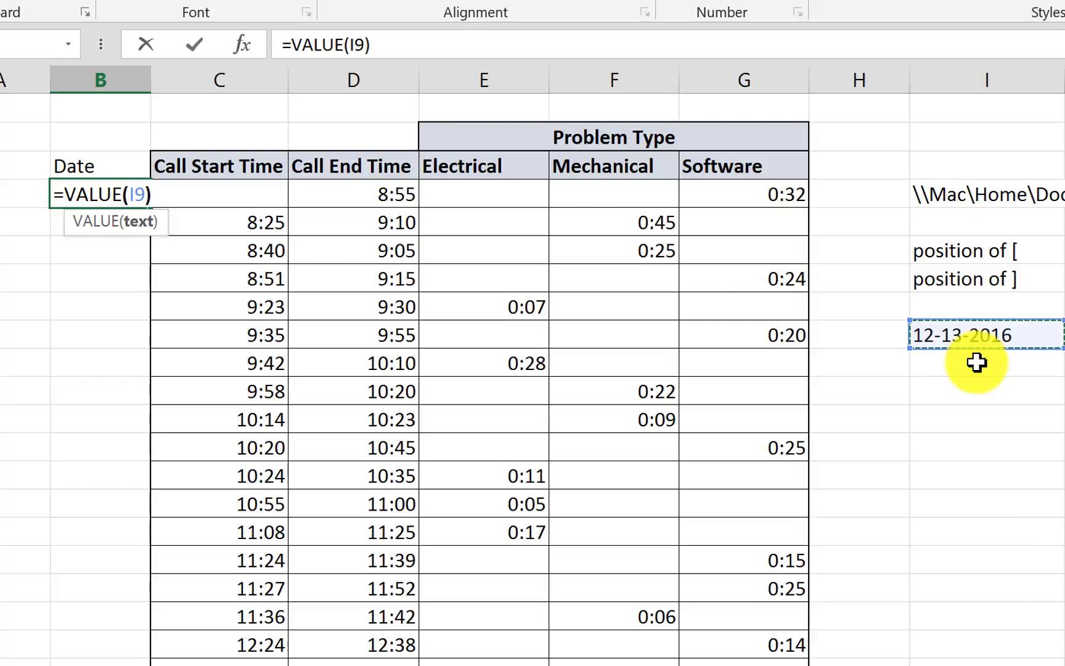
key("Return")
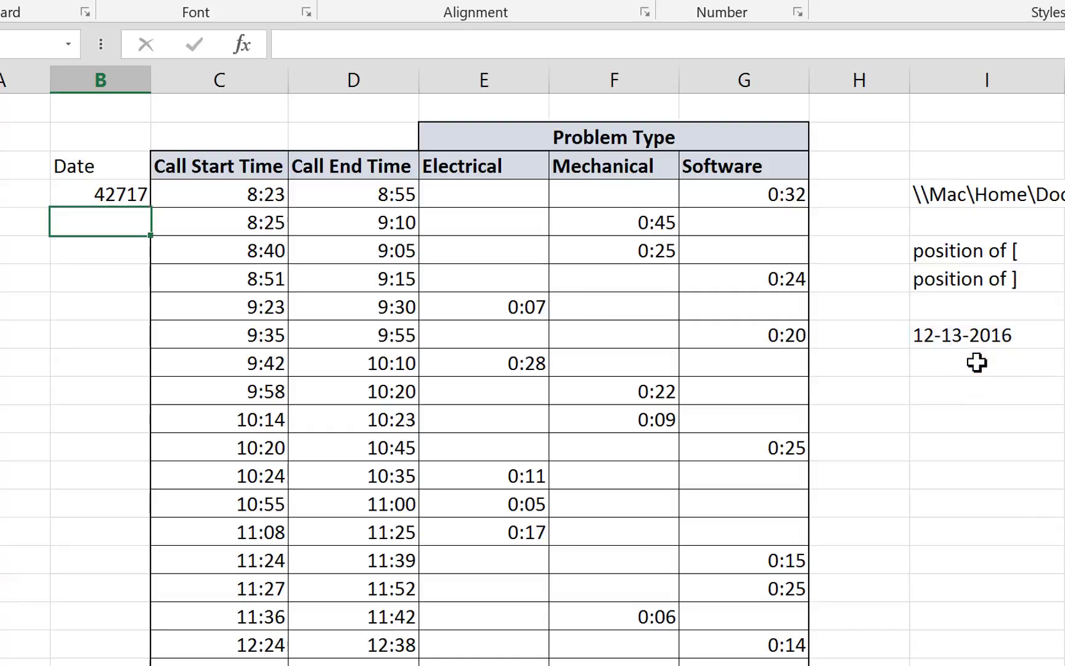
Step: Format cell B4 as Short Date
left_click(85, 196)
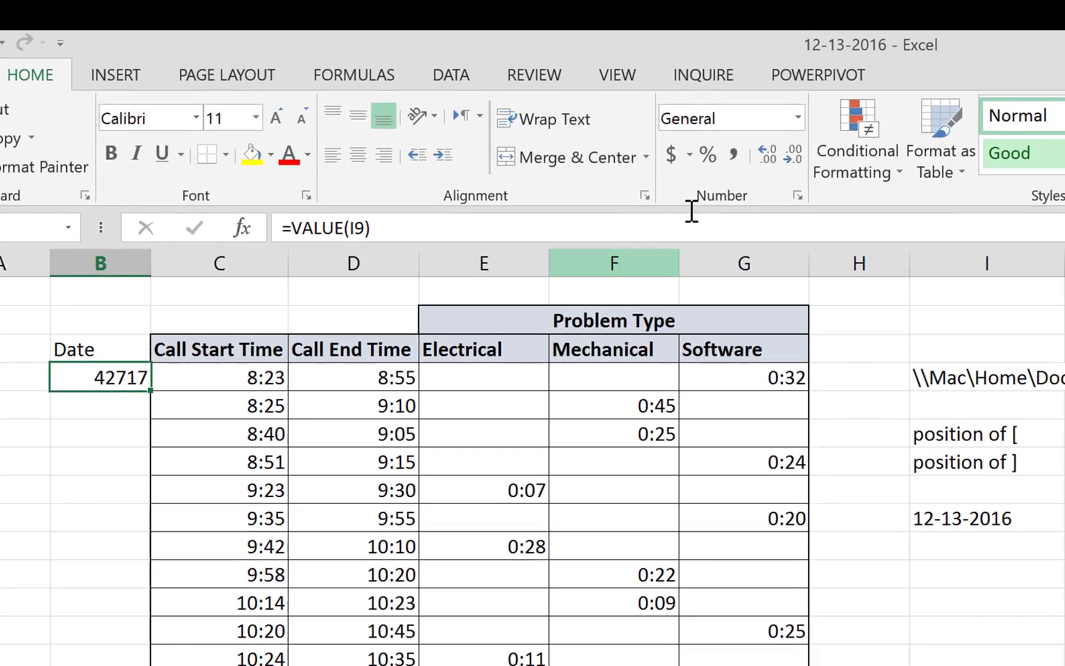
left_click(799, 117)
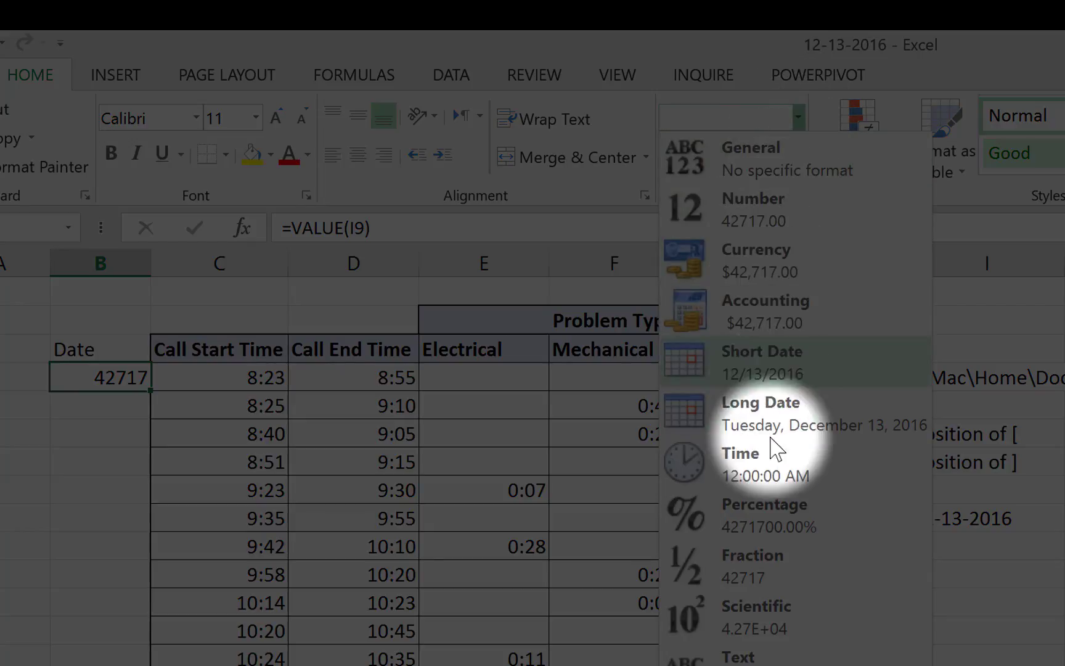
left_click(770, 374)
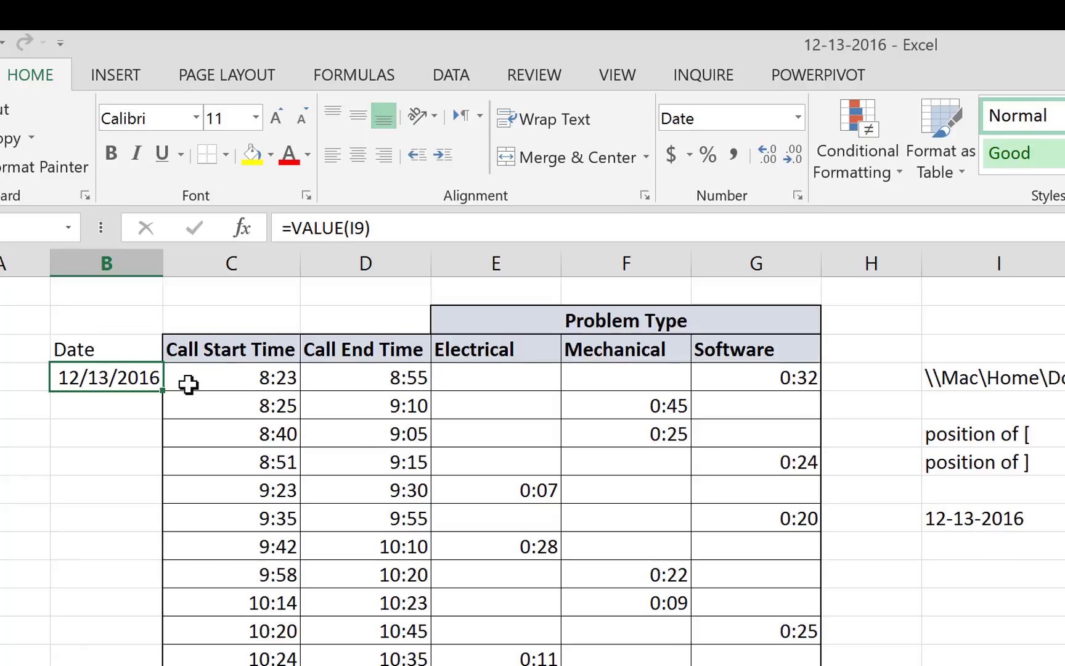
double_click(158, 394)
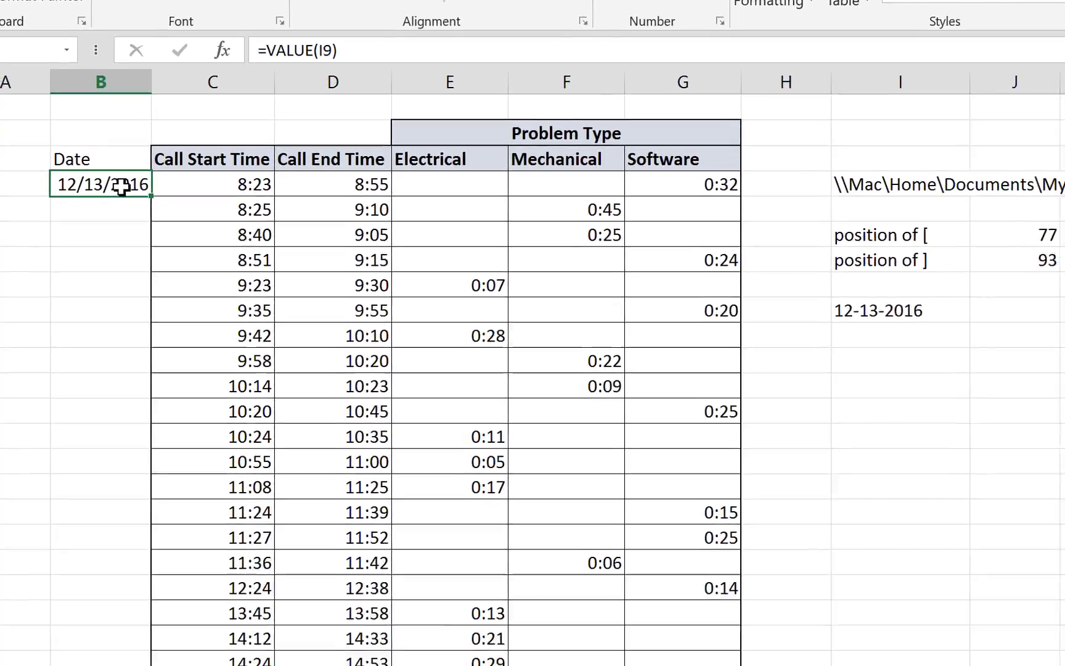
Step: Insert a blank column before the Call Start Time column
left_click(176, 264)
right_click(221, 264)
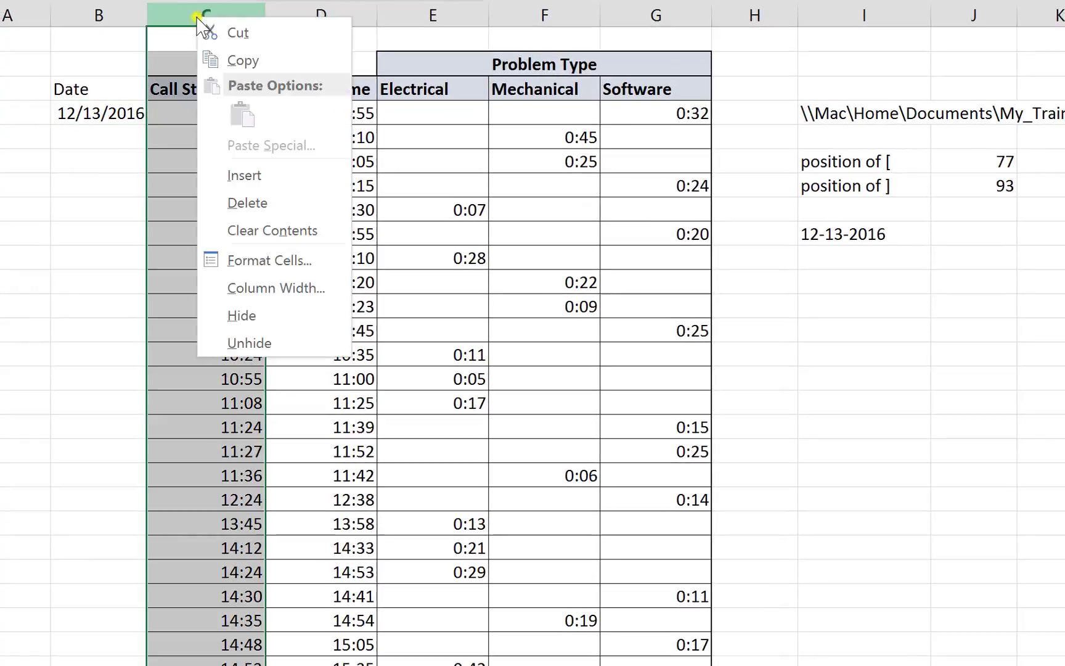
left_click(279, 177)
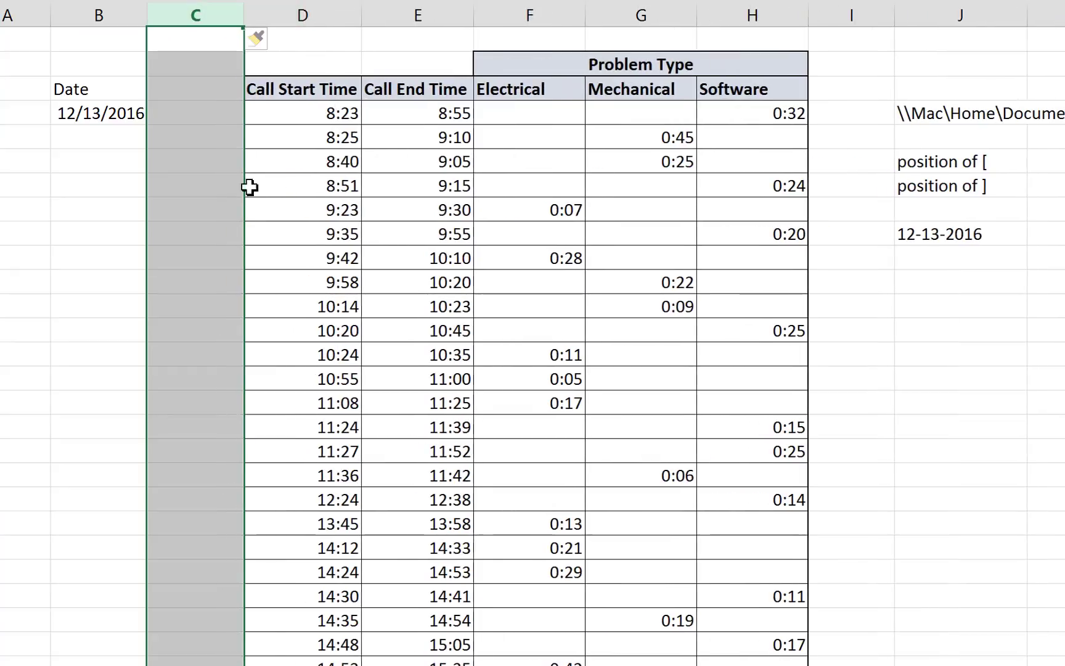
Step: Copy the date in B4 and paste it into C4 as values only
left_click(194, 97)
left_click(185, 116)
left_click(86, 113)
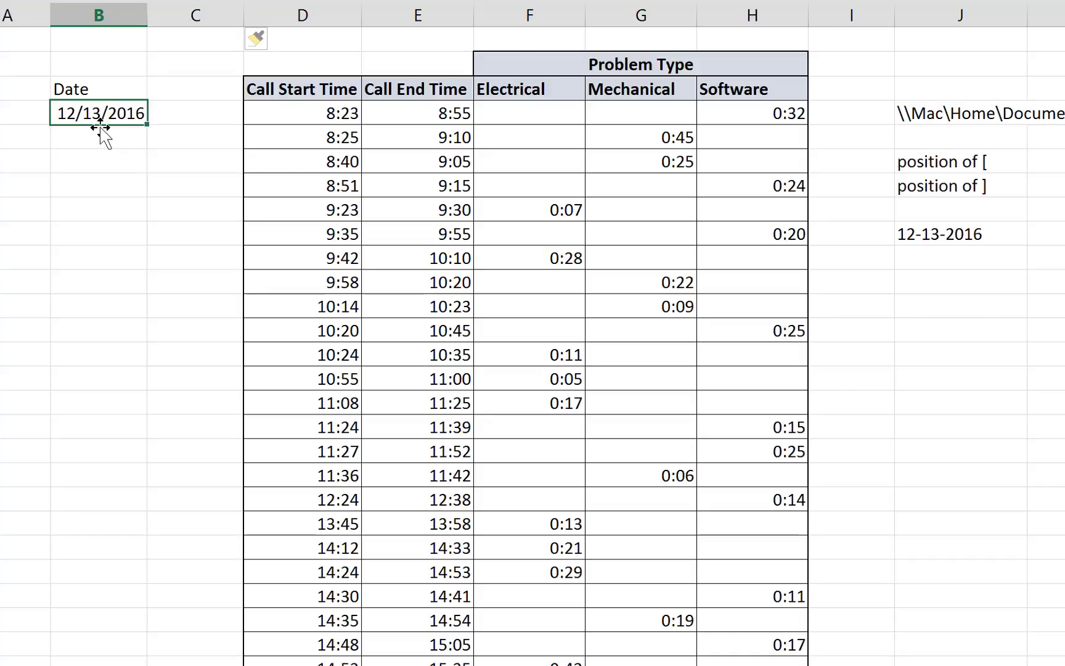
left_click(224, 112)
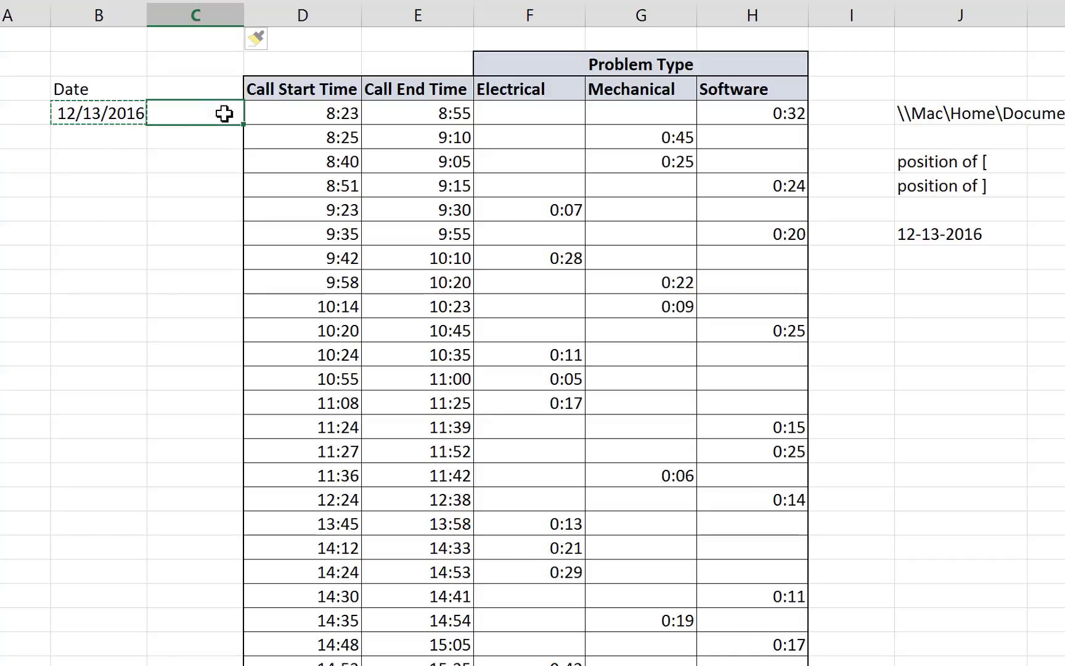
type("1/0/1900")
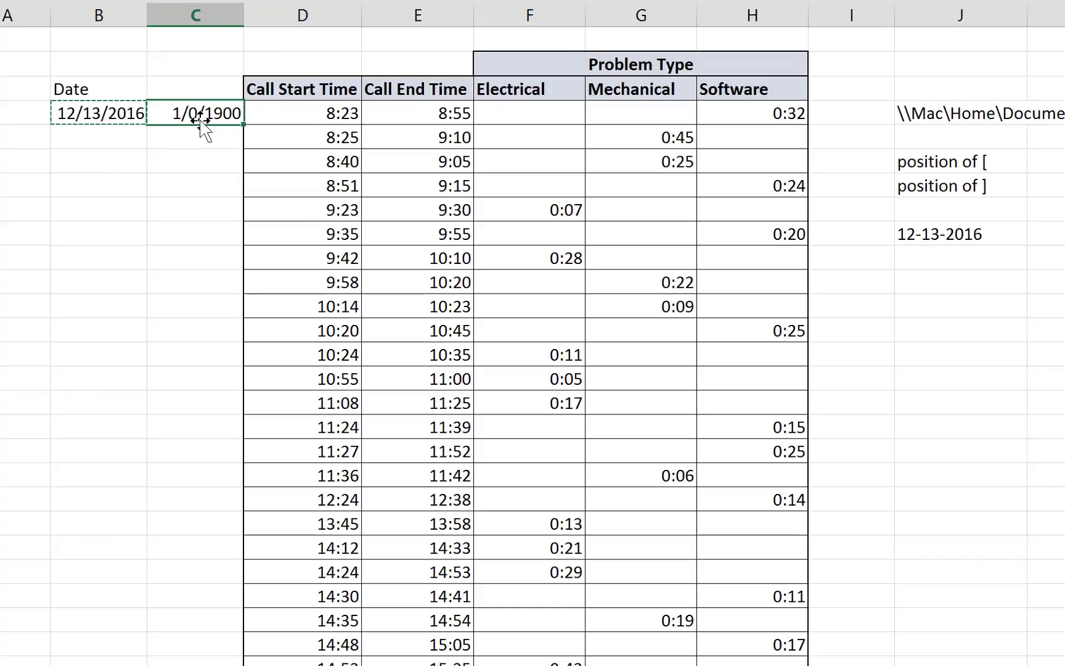
key("Delete")
right_click(206, 112)
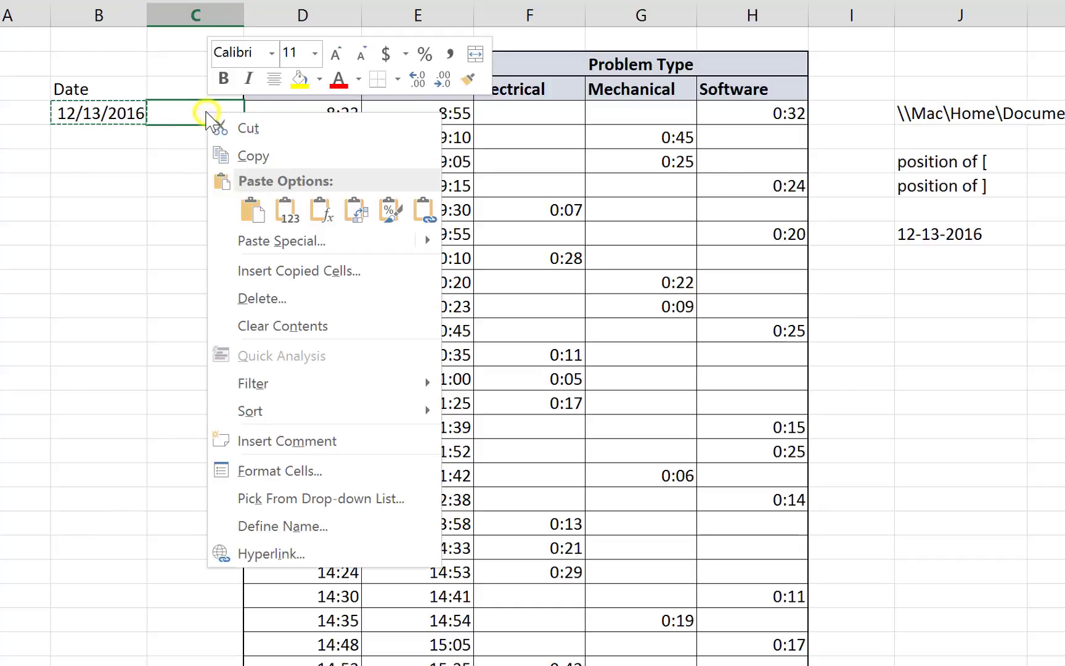
left_click(290, 211)
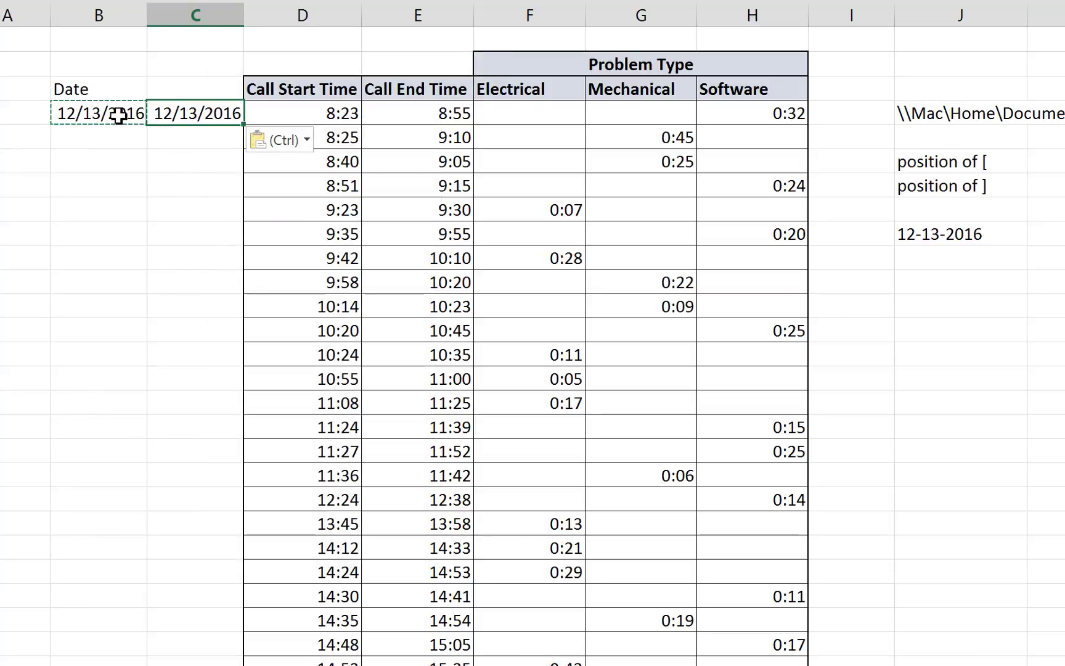
Step: Delete the column B that holds the VALUE formula and enter the heading Date above the pasted date
left_click(98, 17)
right_click(102, 17)
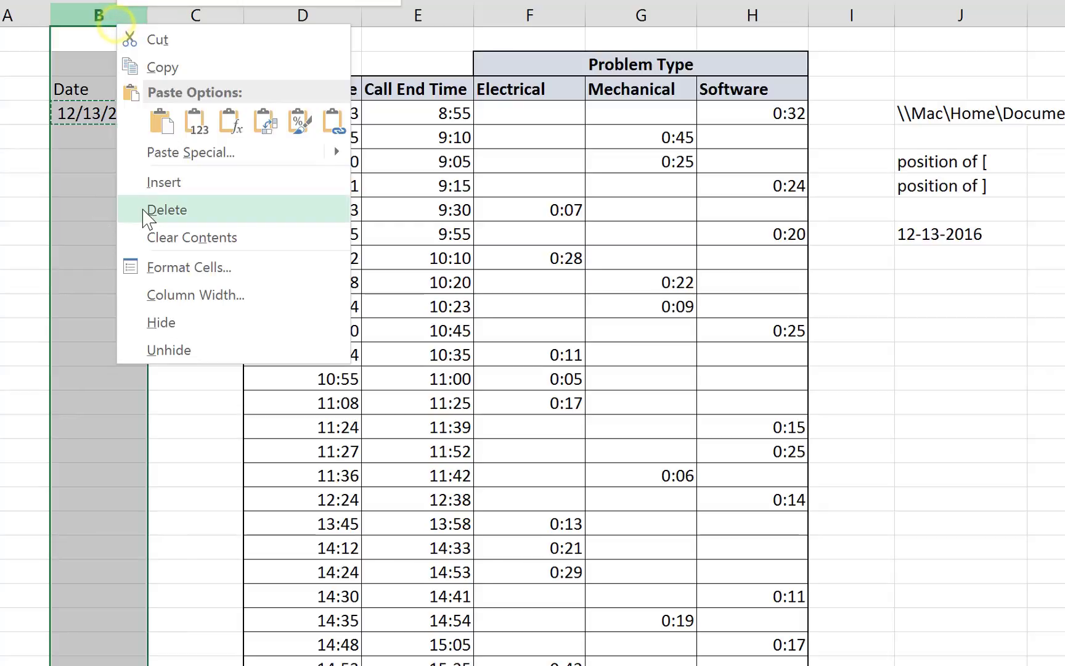
left_click(120, 142)
left_click(101, 87)
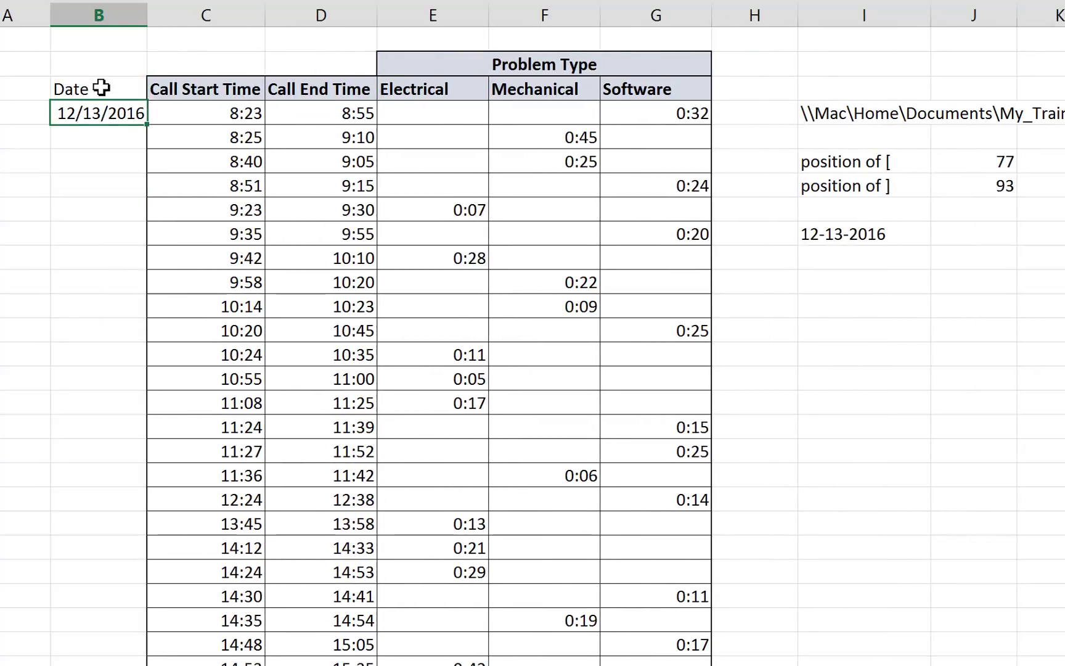
Step: Fill the date in B4 down to the last call row, using Copy Cells so every row repeats 12/13/2016
double_click(143, 125)
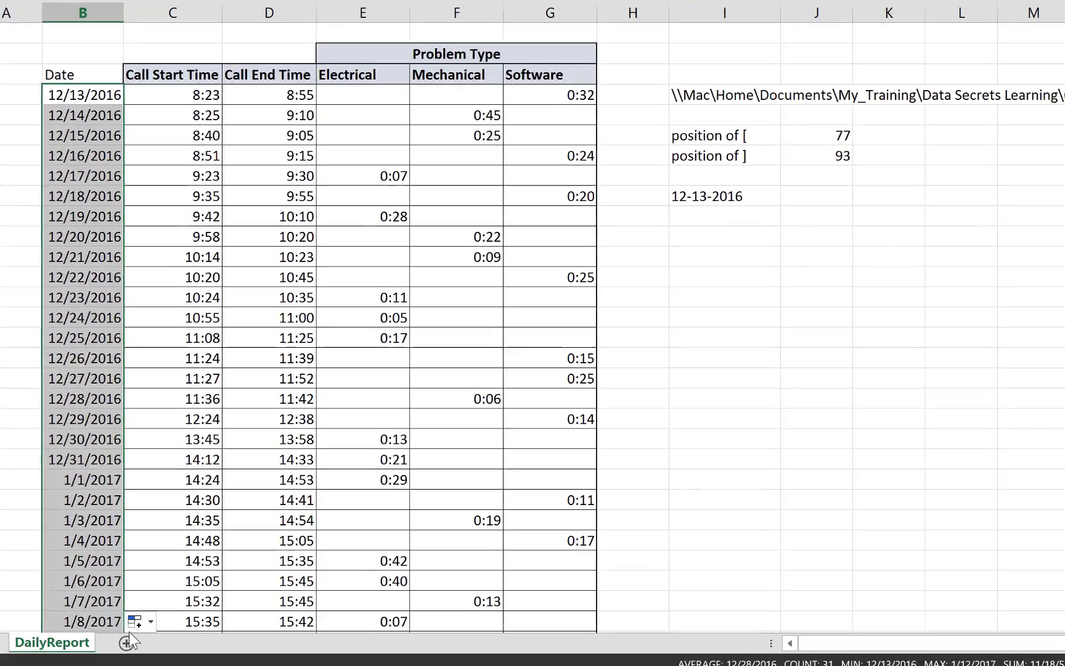
left_click(136, 620)
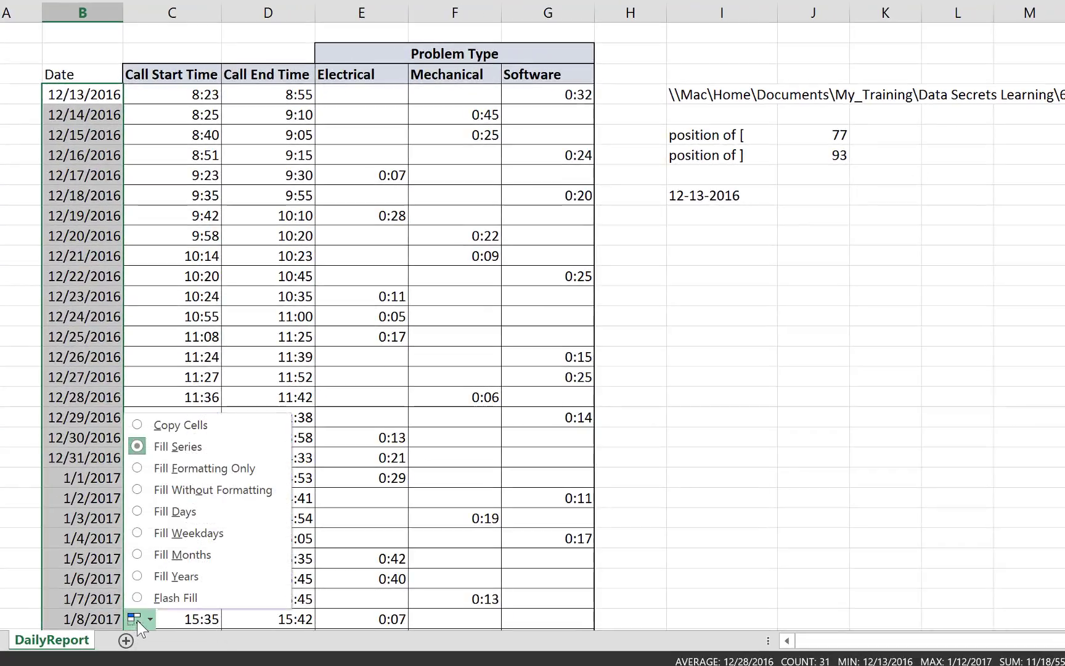
left_click(164, 425)
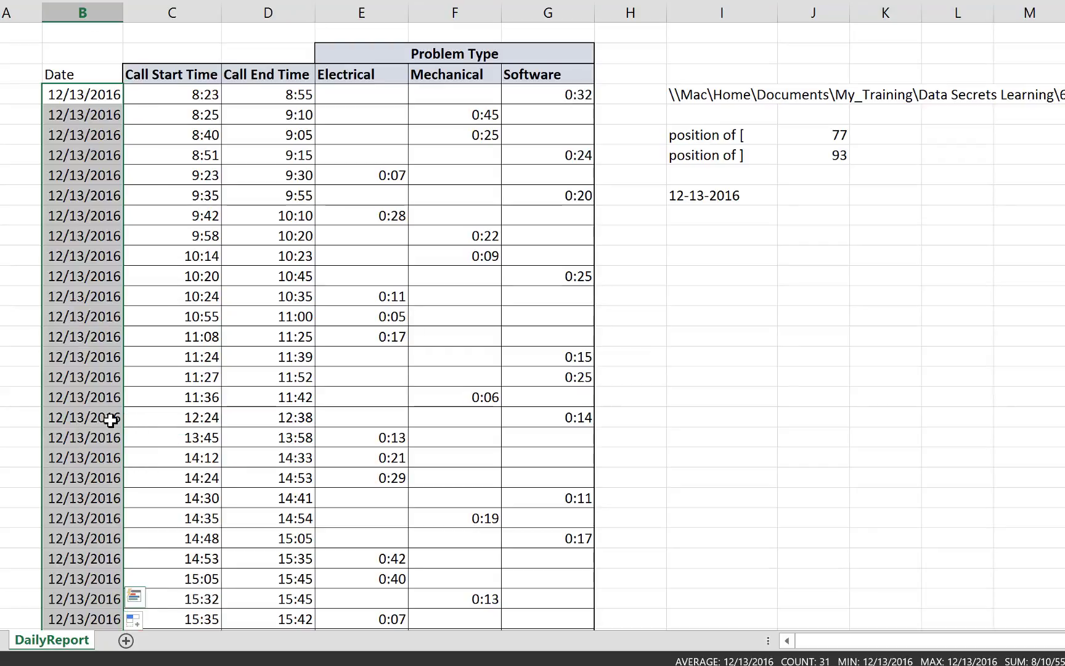
scroll(111, 420, "down", 1)
scroll(111, 420, "down", 1)
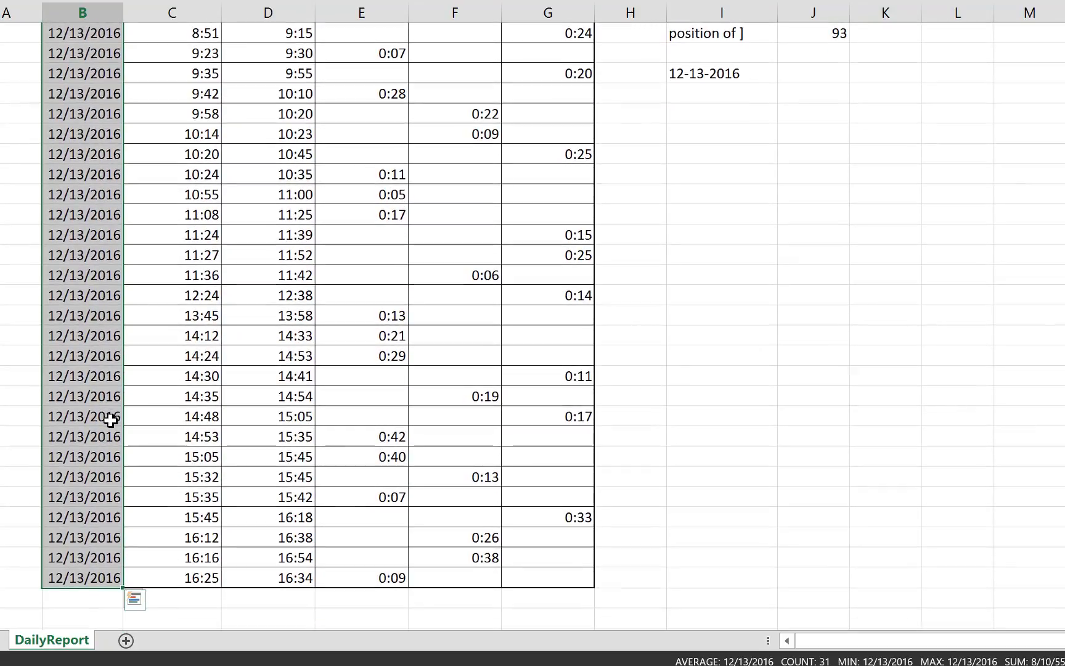
scroll(111, 420, "up", 2)
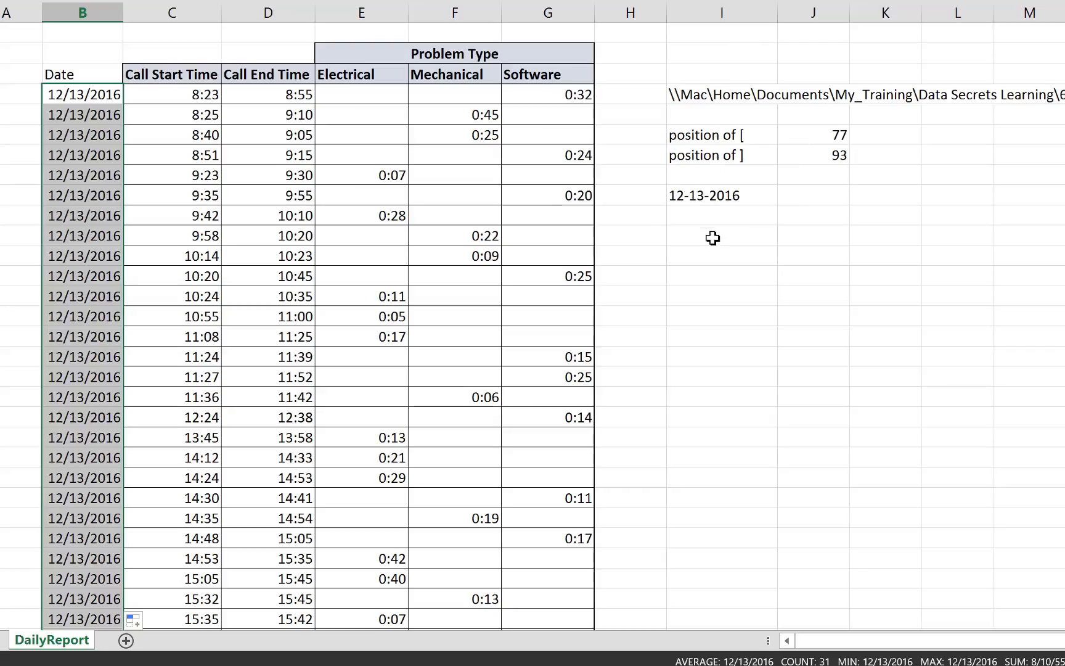
Step: Start a MID formula in I11 with CELL("filename") as its text argument
left_click(715, 235)
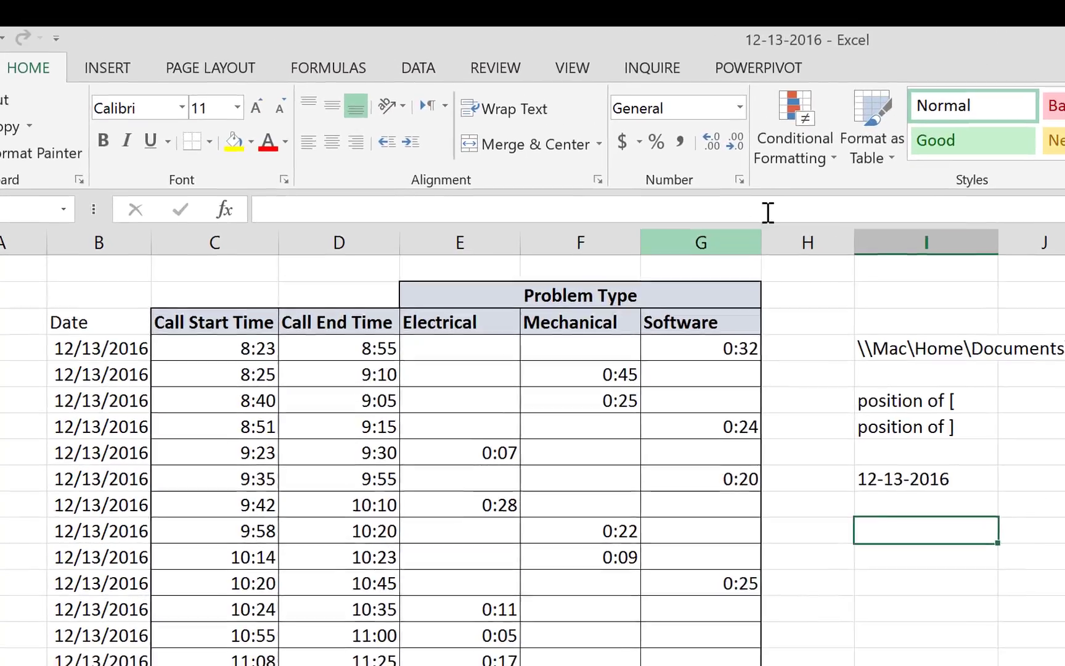
left_click(775, 206)
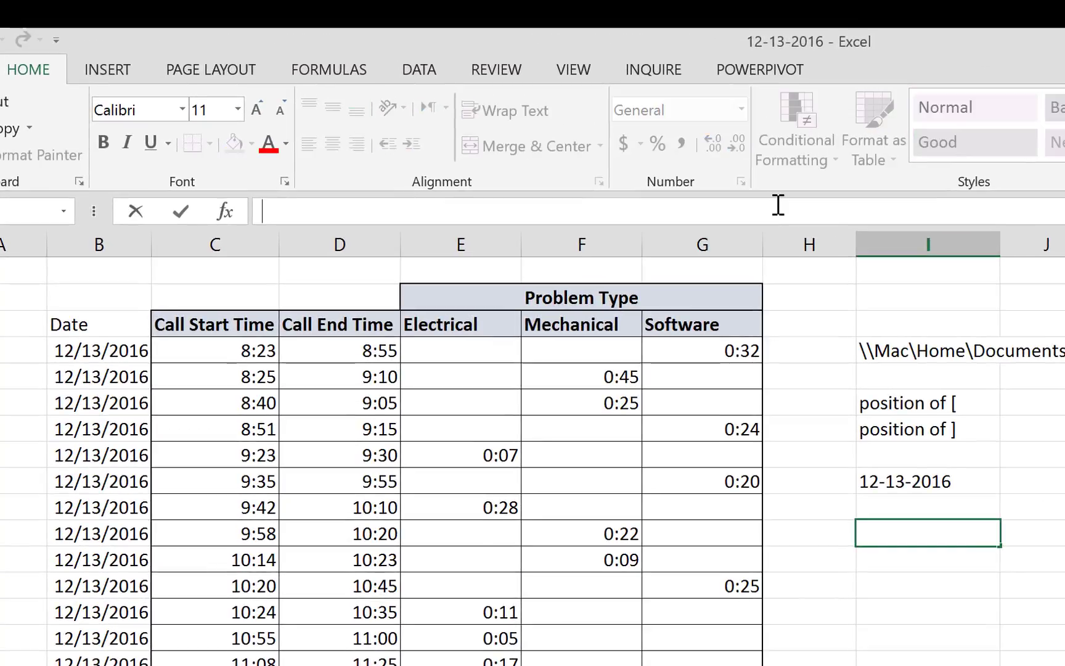
type("=mid")
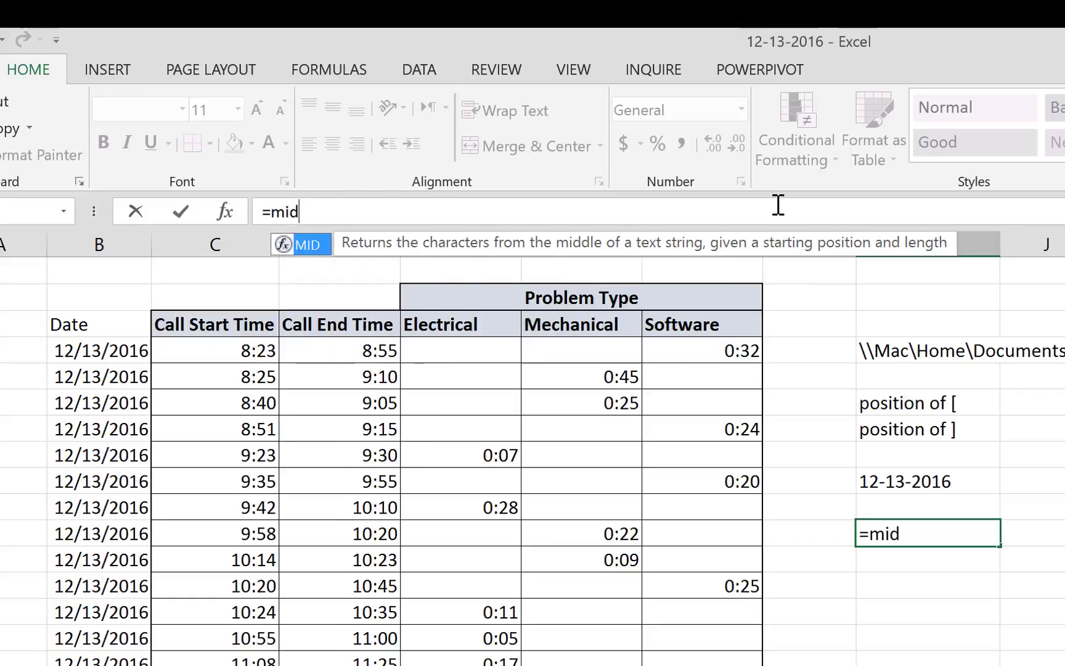
key("Tab")
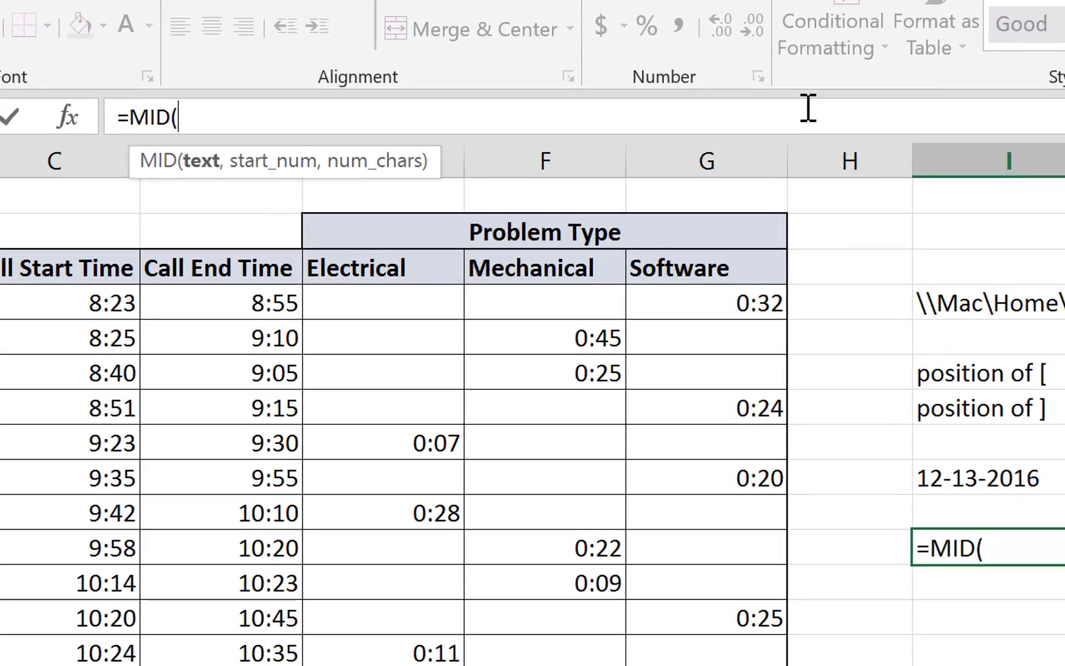
type("cel")
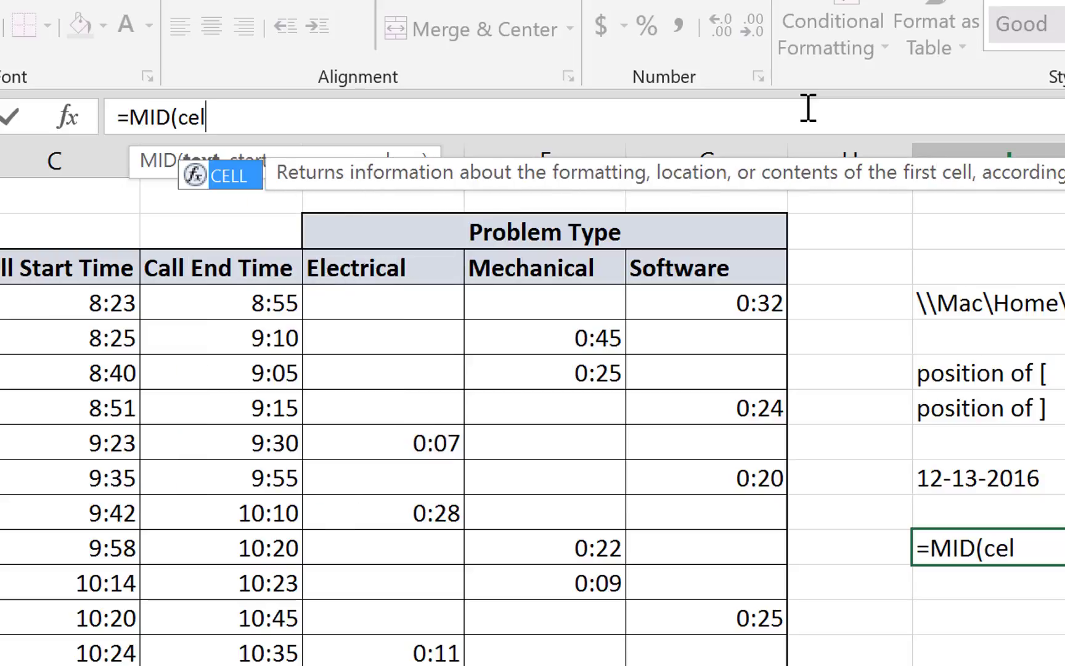
key("Tab")
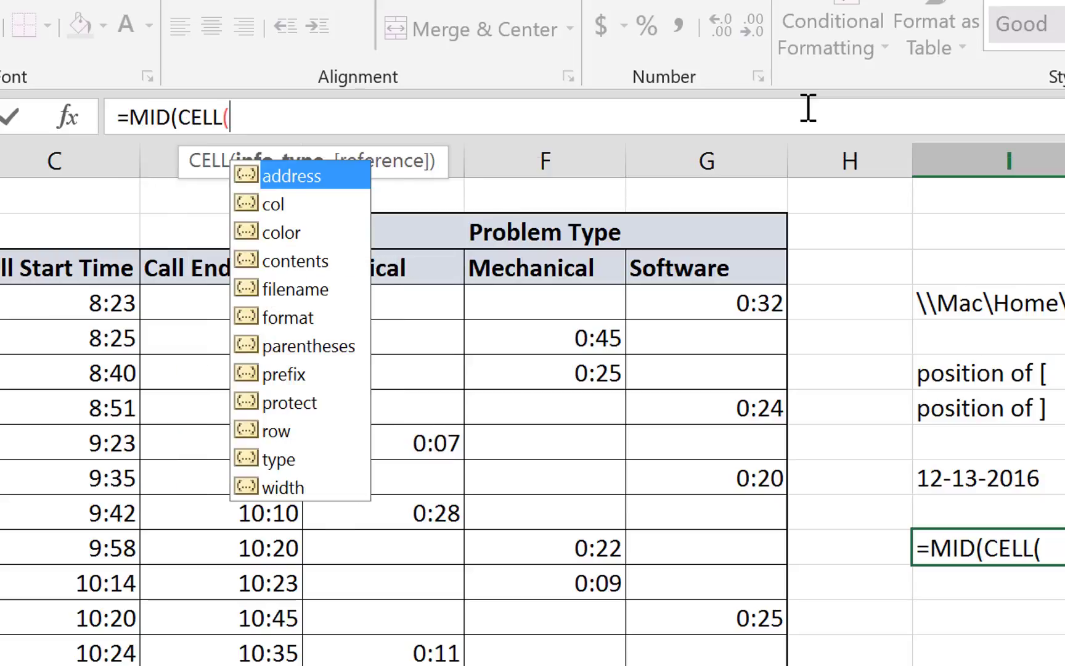
key("Down")
key("Down")
key("Down")
key("Down")
key("Tab")
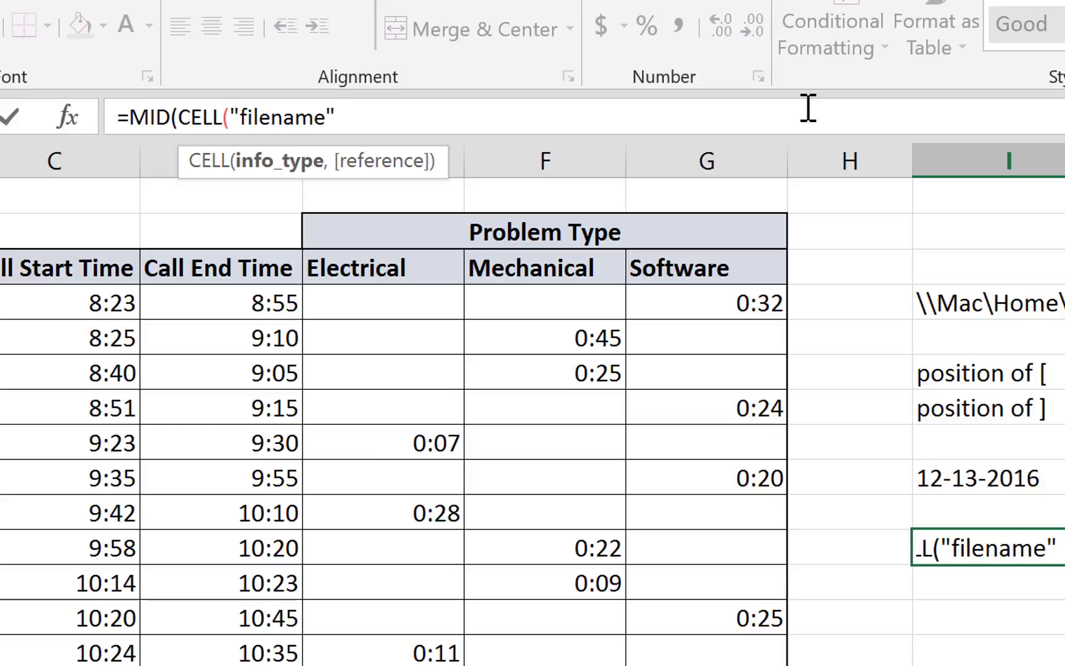
type(")")
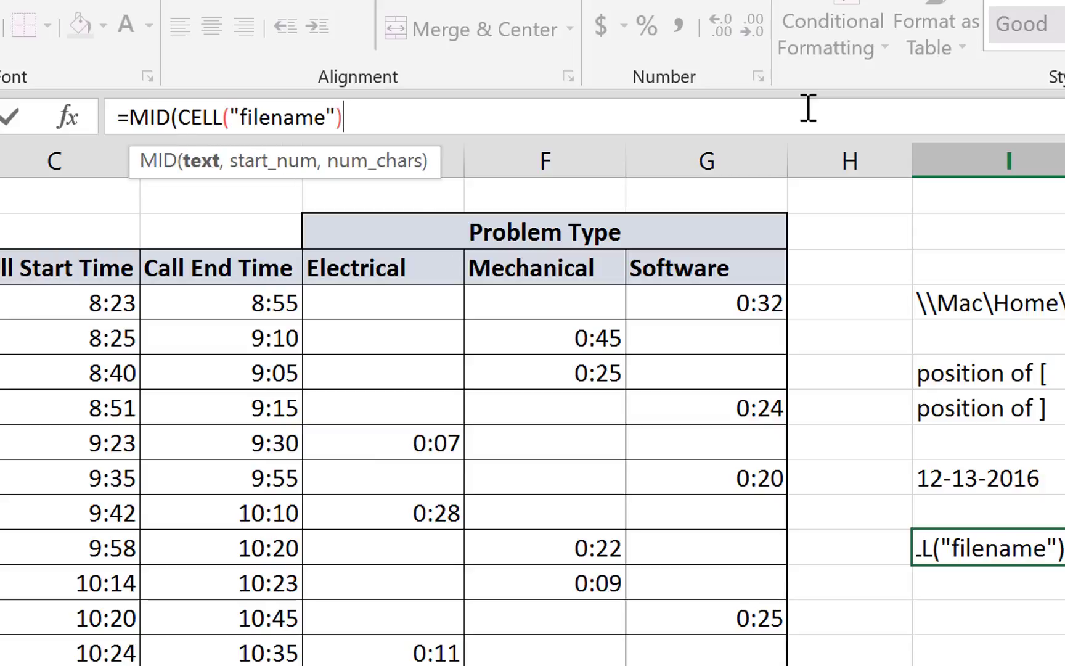
Step: Add FIND("[",CELL("filename")) as the starting position of the MID formula in I11
type(",")
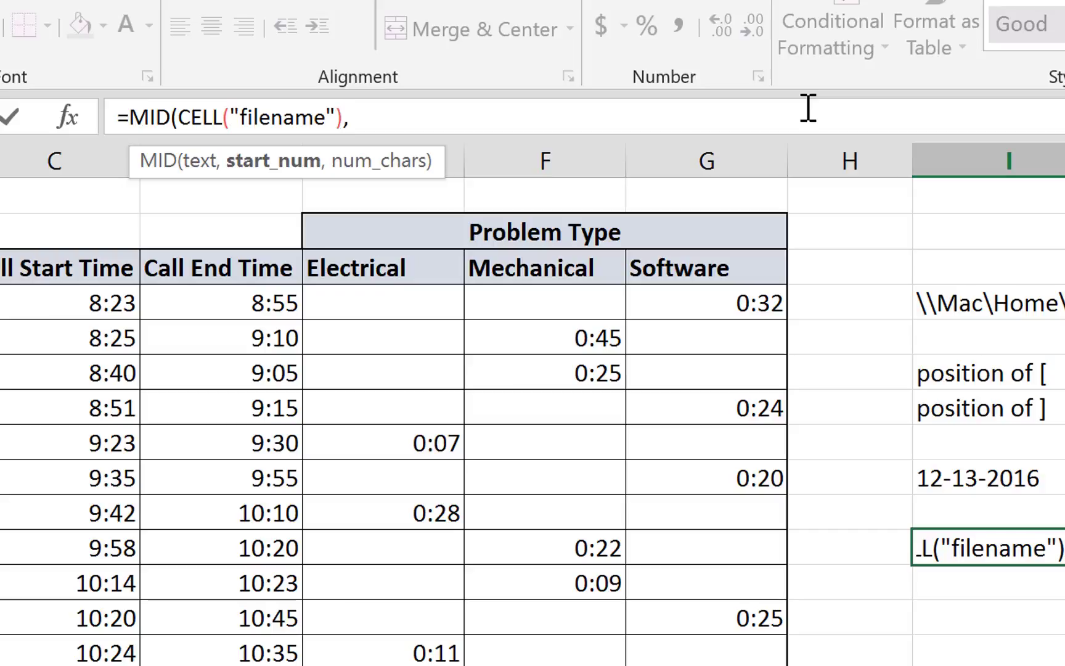
type("fin")
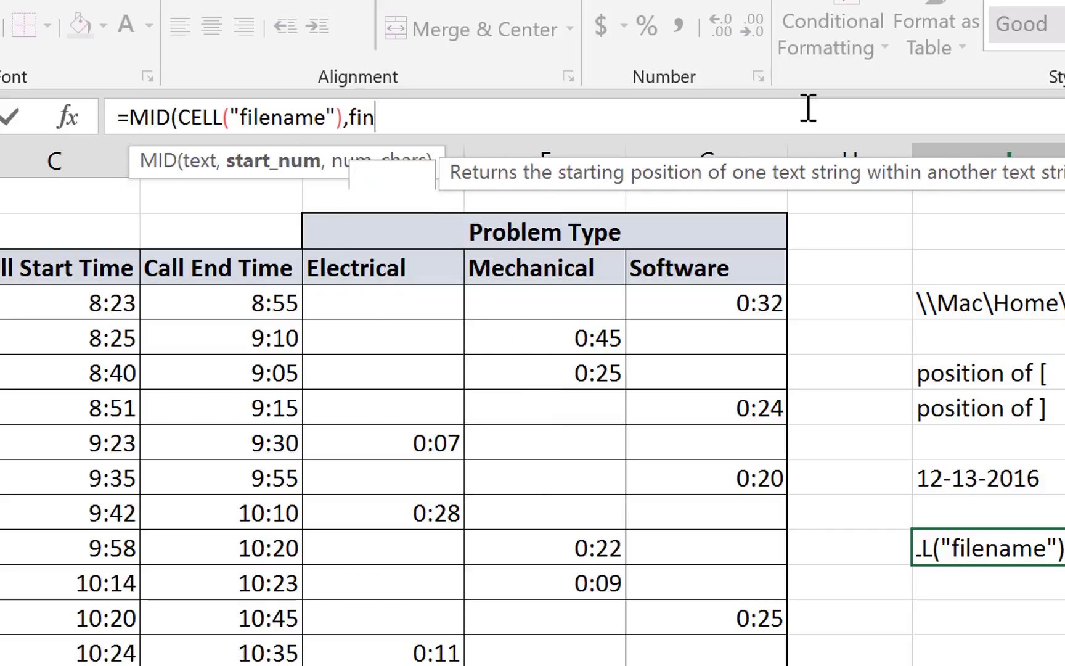
type("d")
key("Tab")
type("\"")
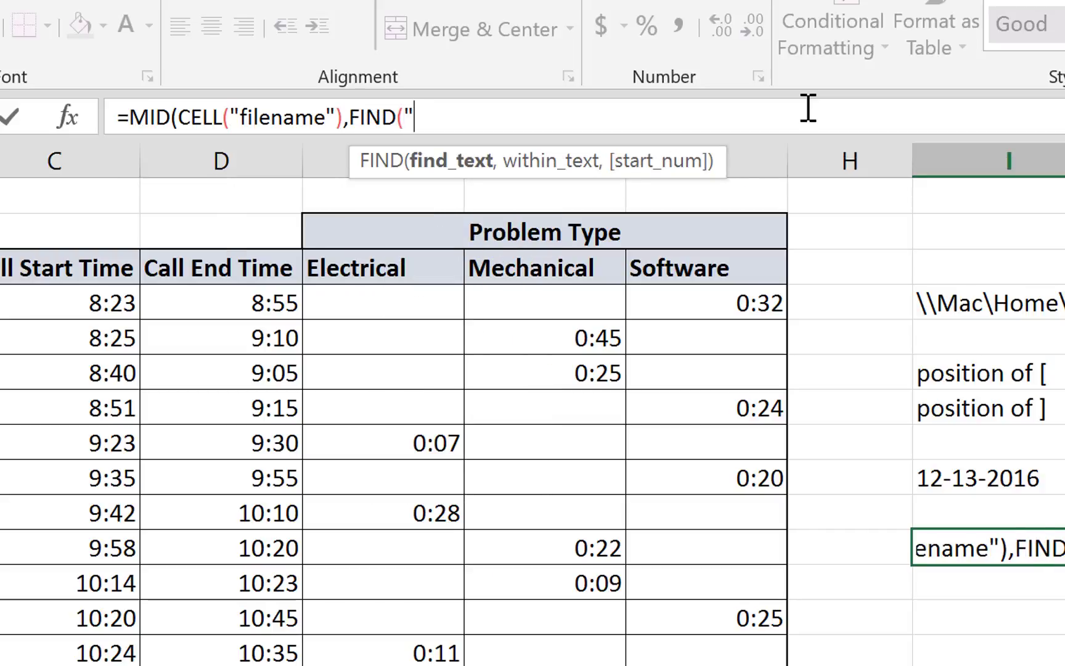
type("[\"")
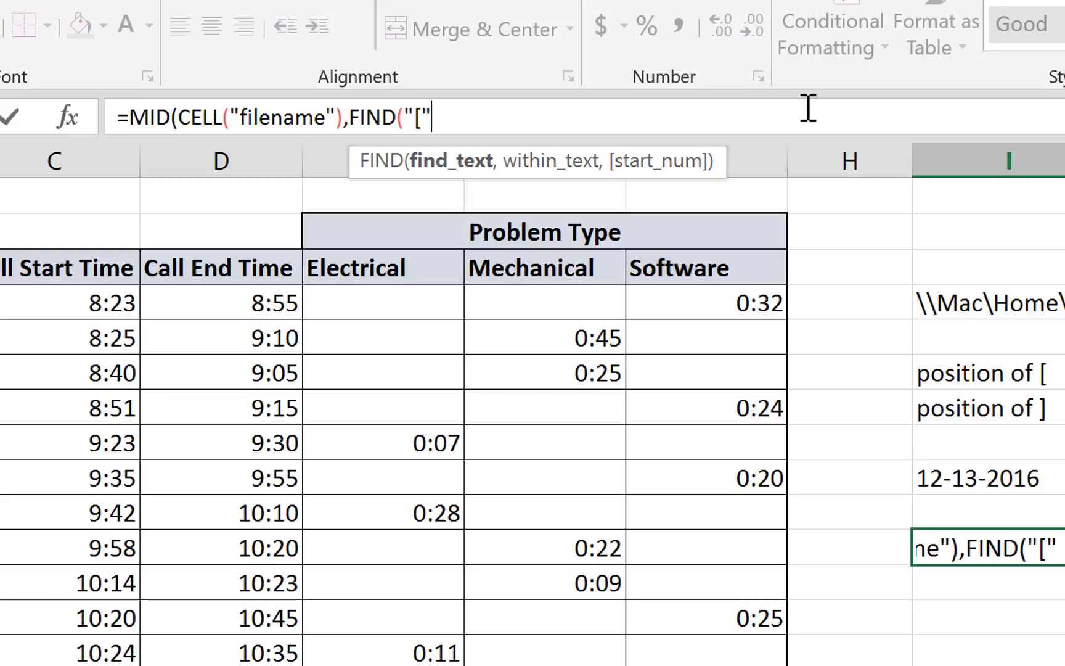
type(",")
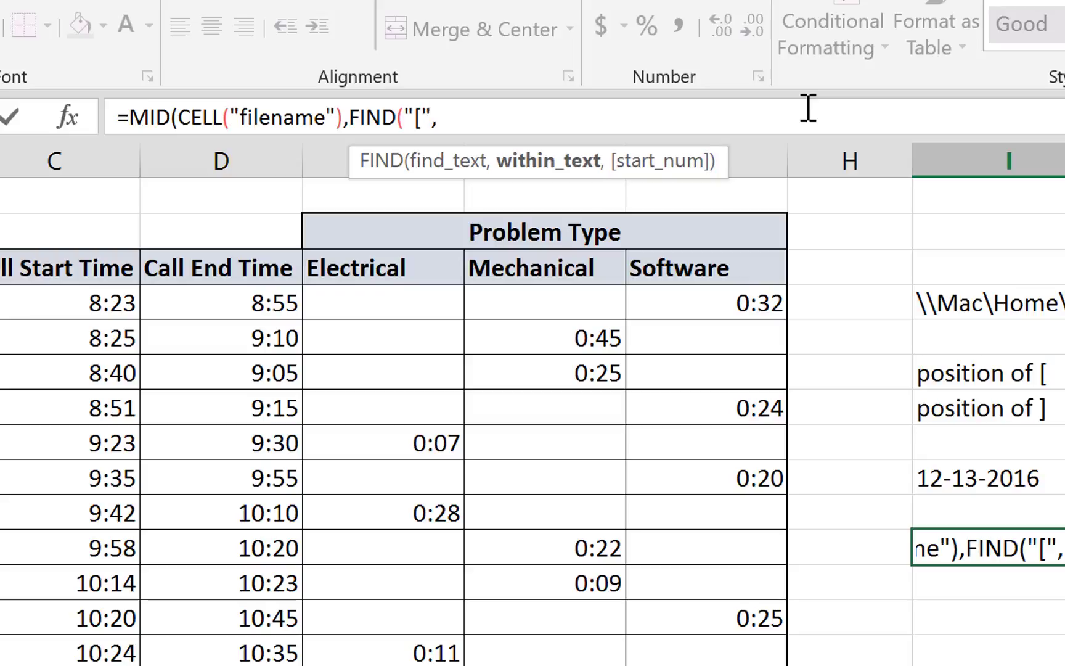
type("cell(")
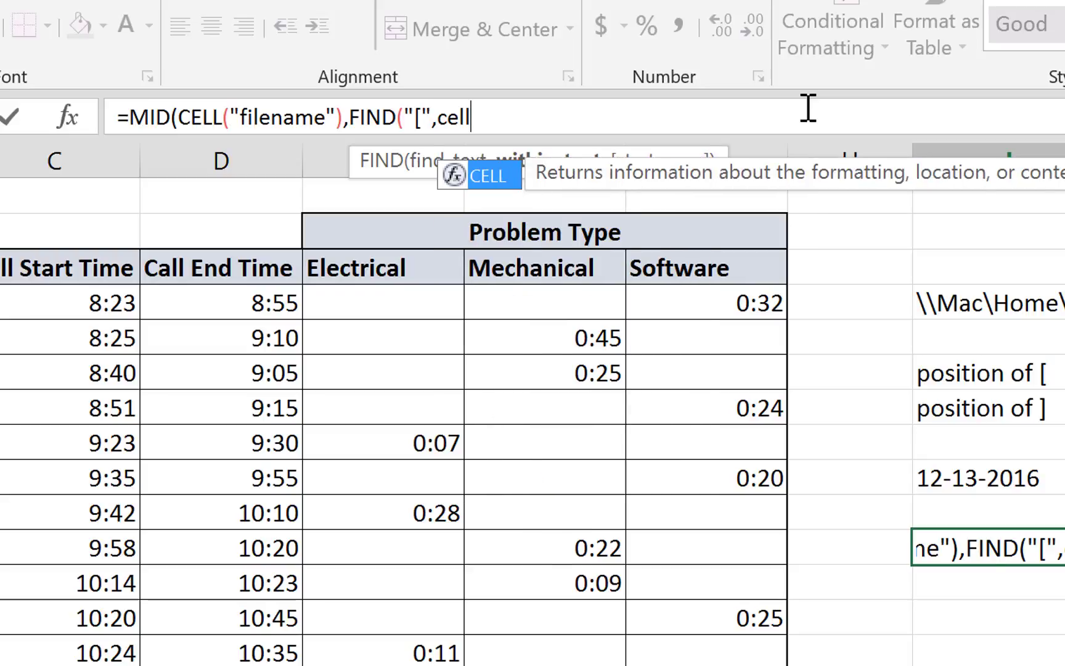
key("Down")
key("Down")
key("Down")
key("Down")
key("Down")
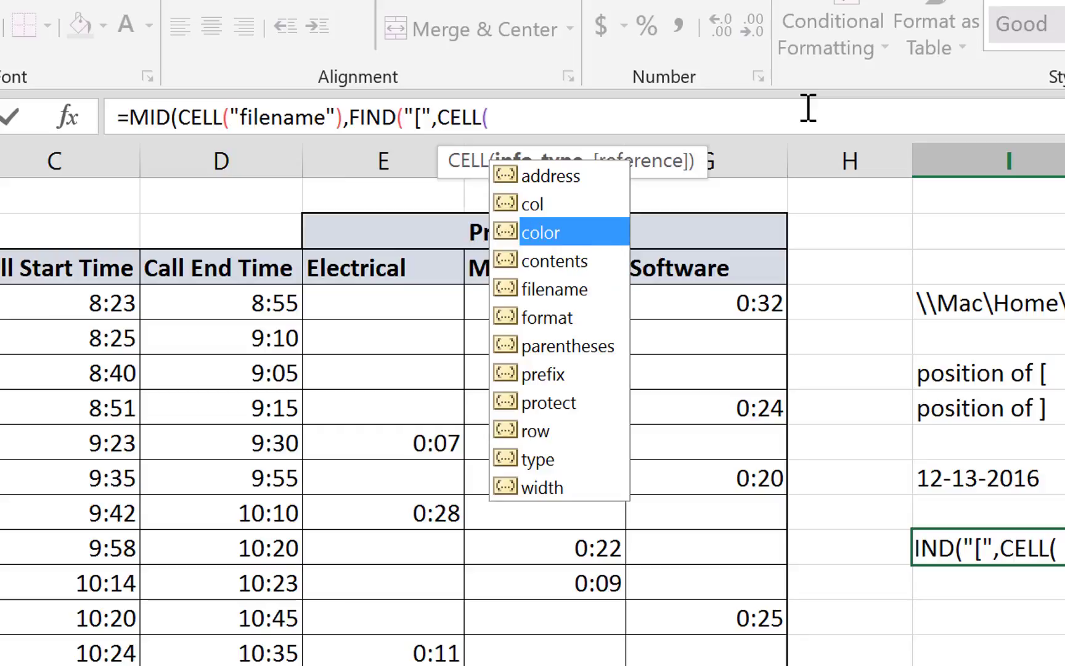
key("Up")
key("Tab")
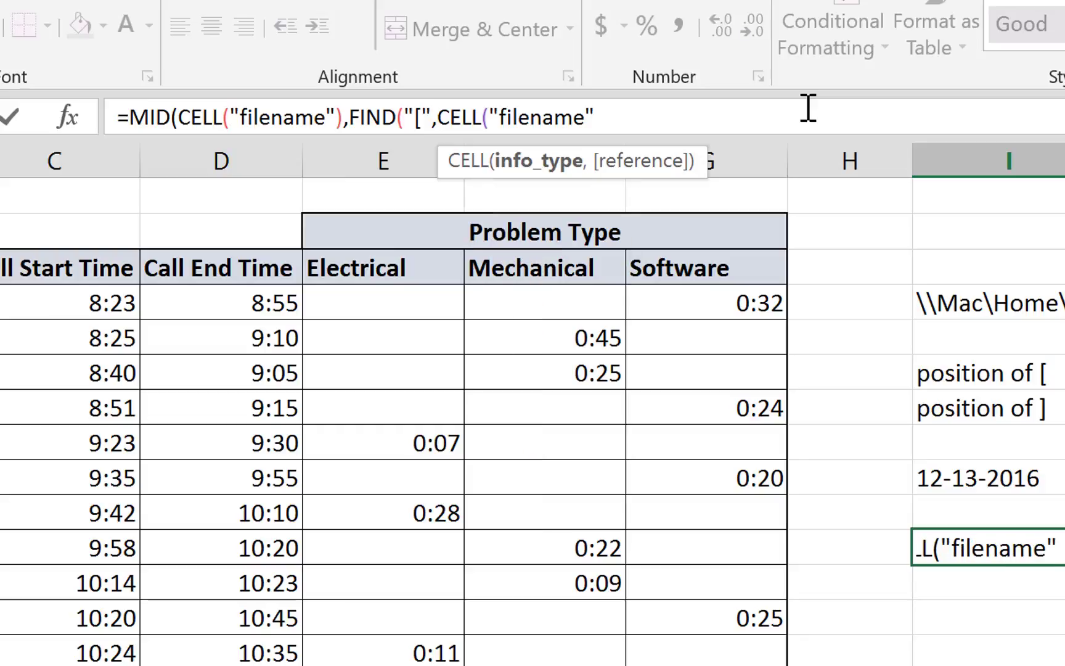
type(")")
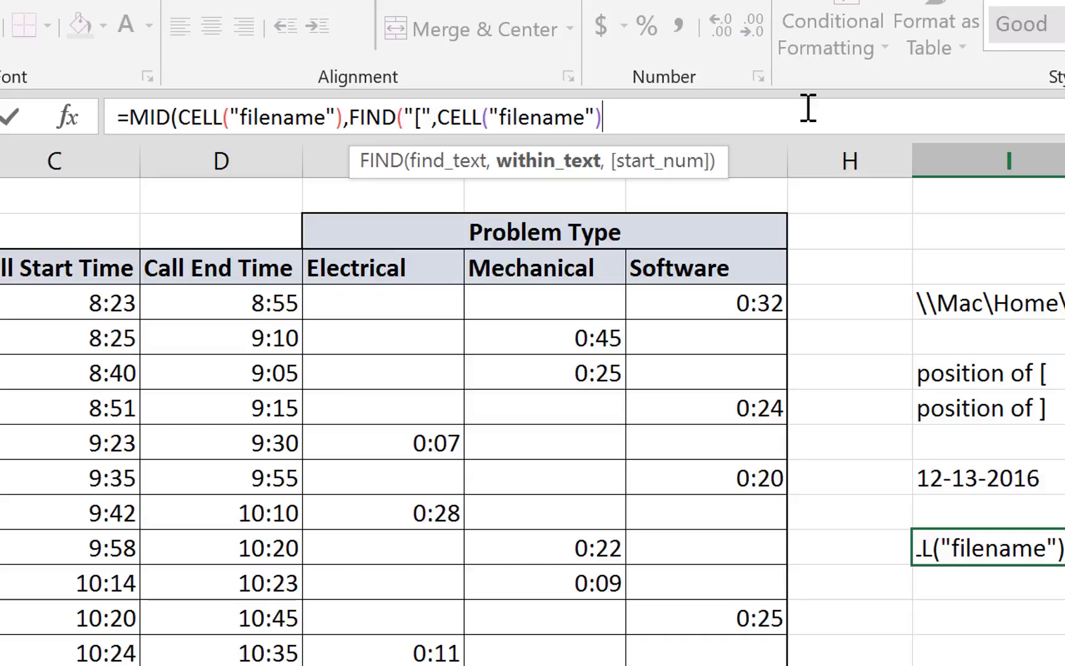
type(")")
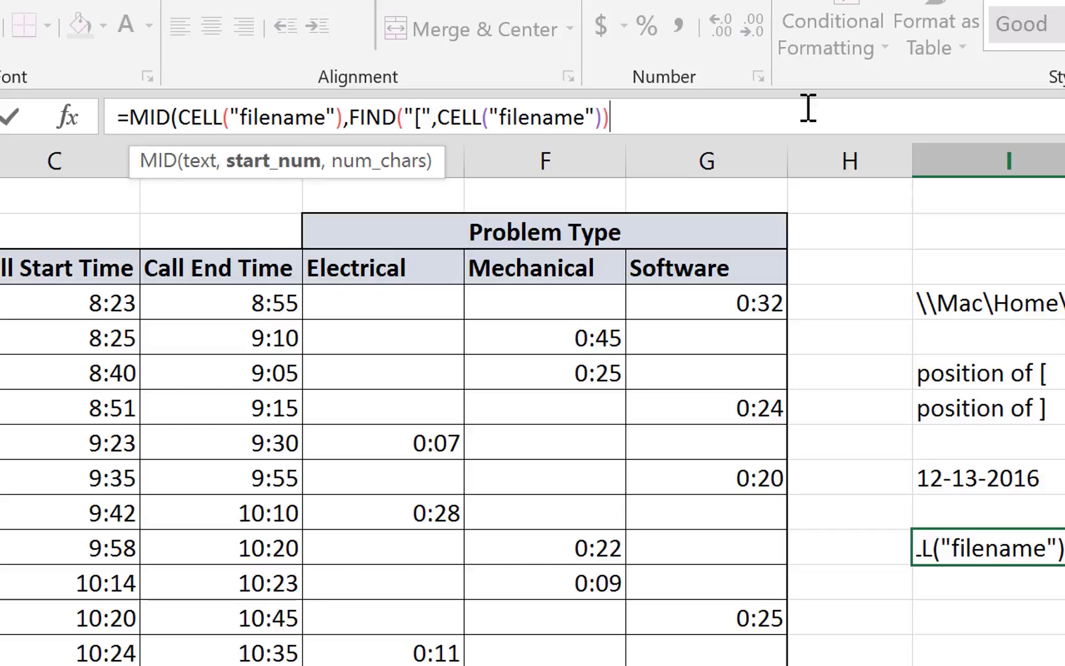
Step: Begin the MID formula's number-of-characters argument with FIND("]",CELL("filename"))
type(",")
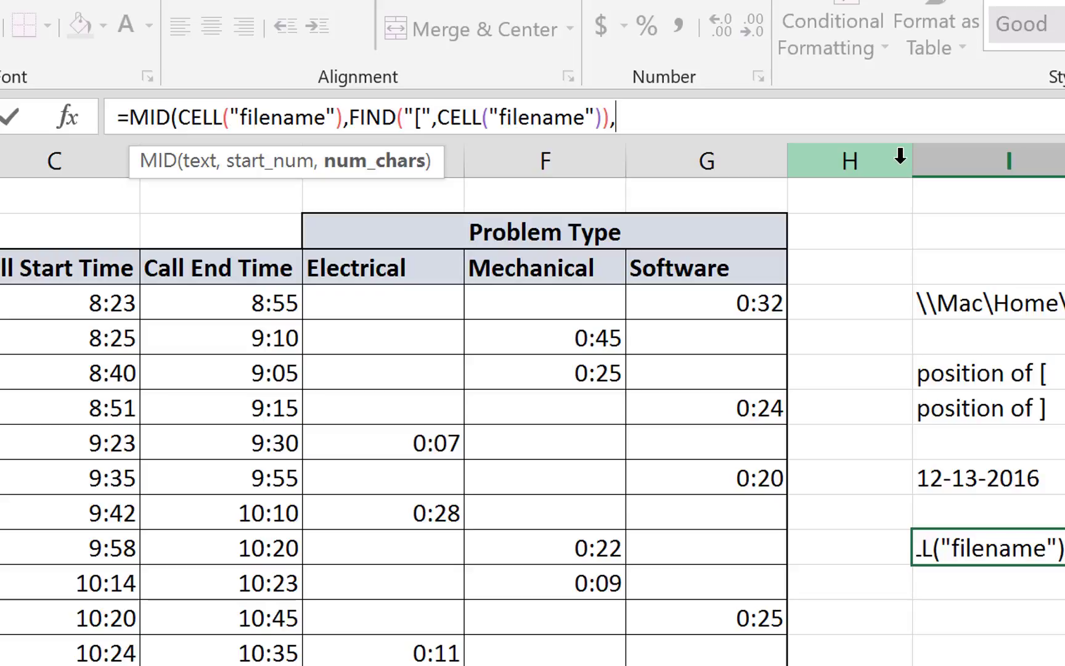
type("find")
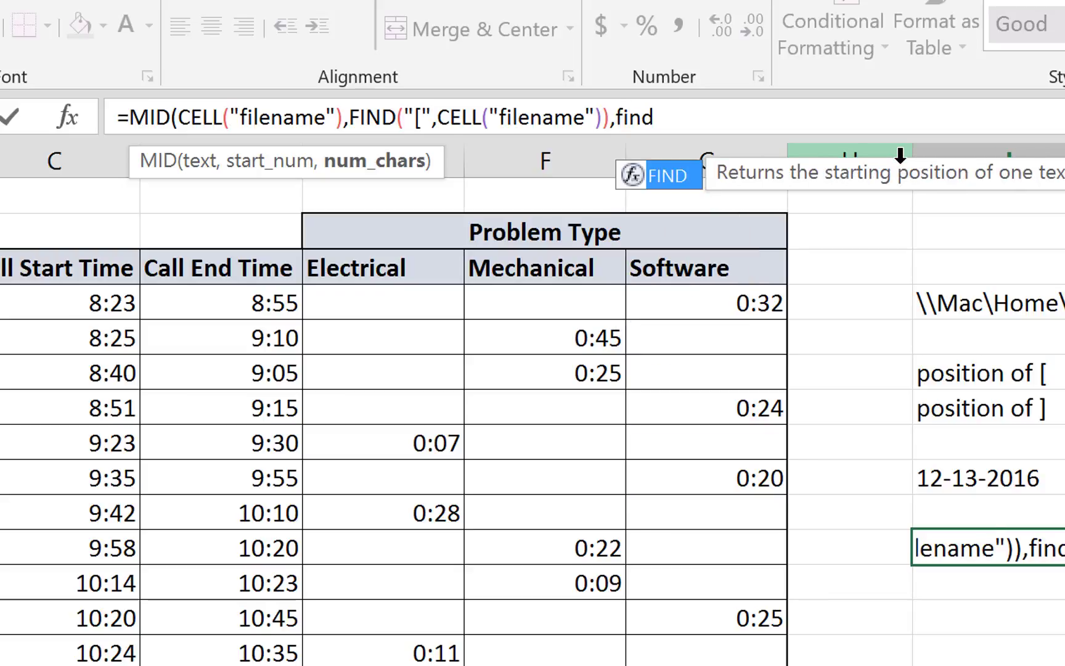
key("Tab")
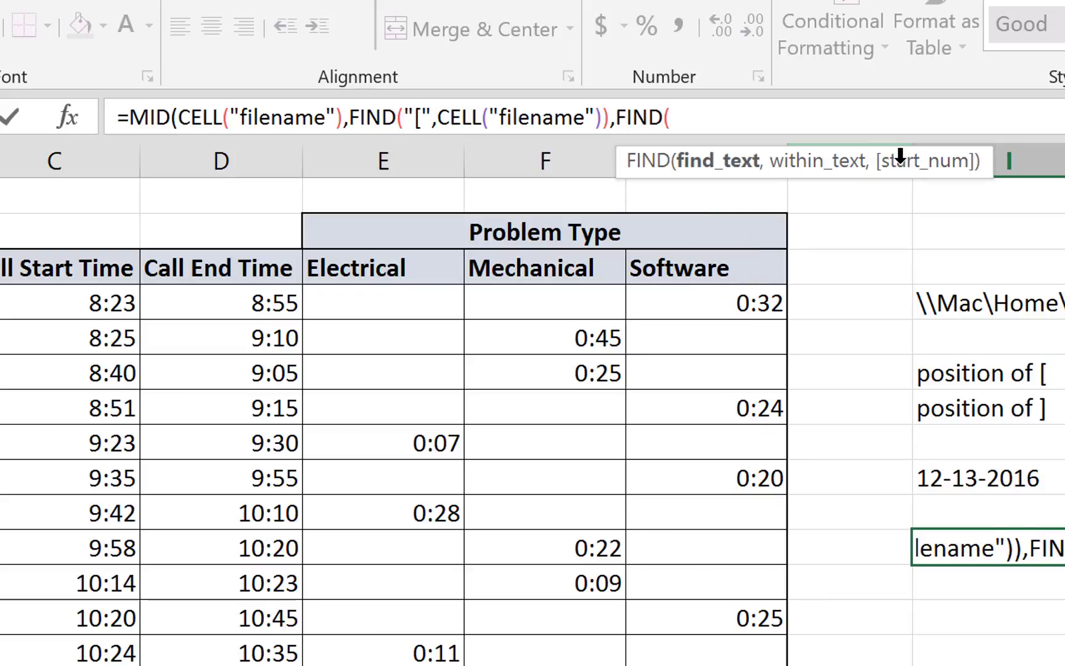
type("\"]")
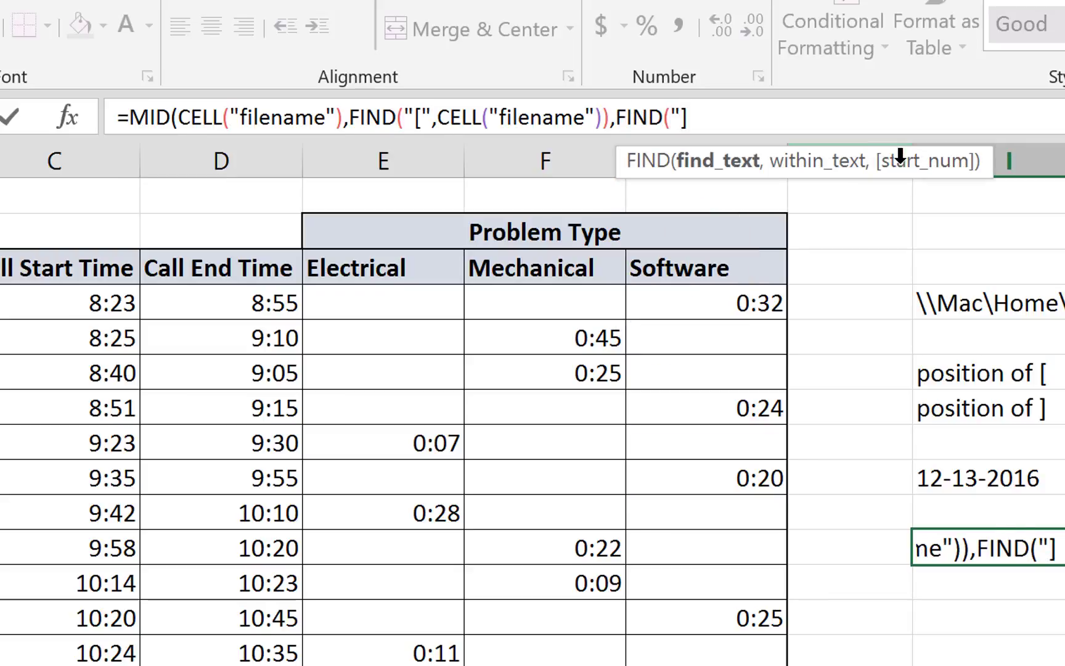
type("\",")
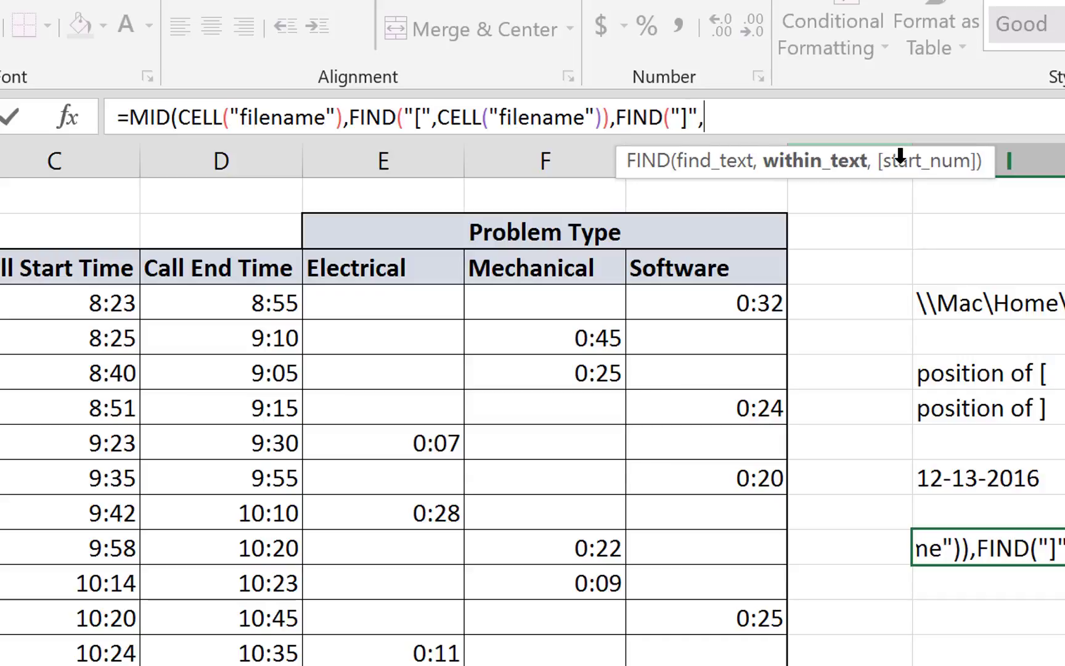
type("cell")
key("Tab")
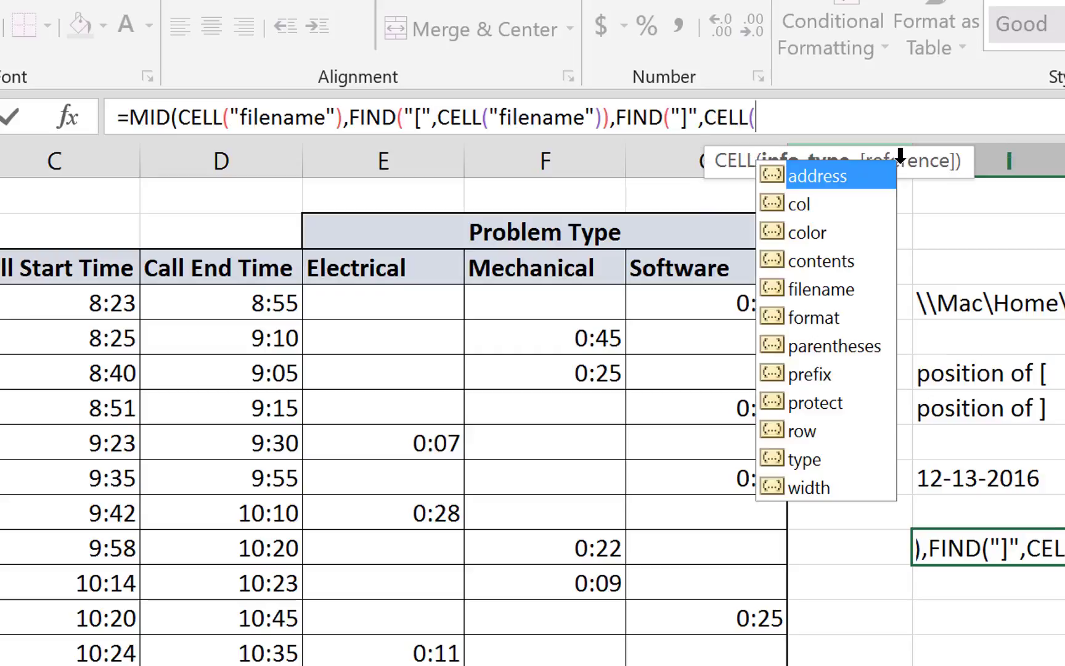
key("Down")
key("Down")
key("Down")
key("Down")
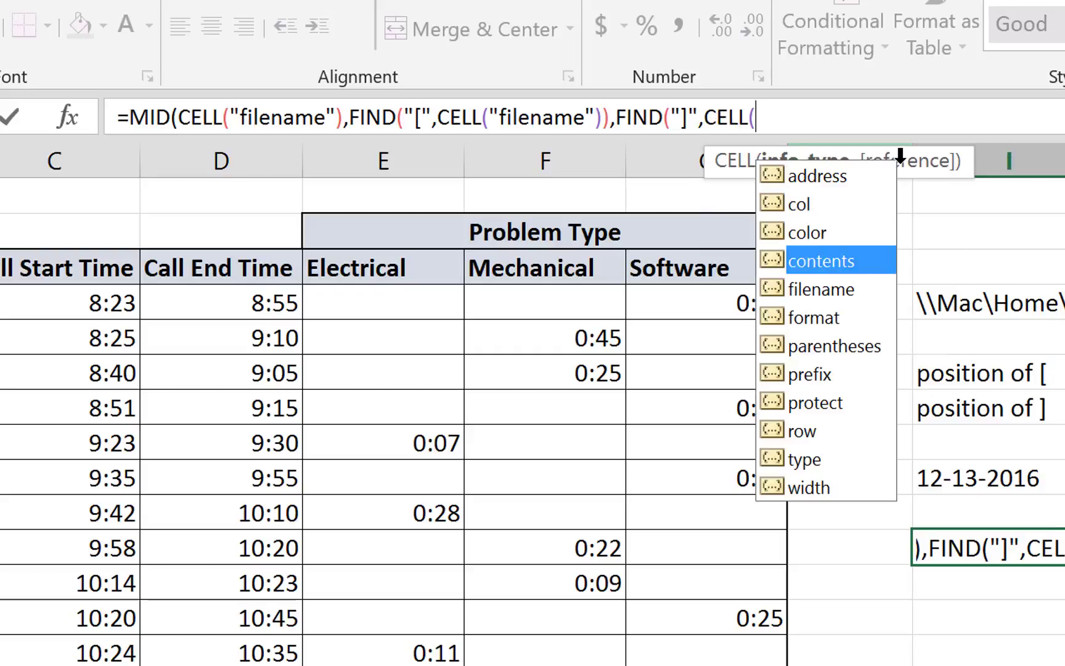
key("Tab")
type(")")
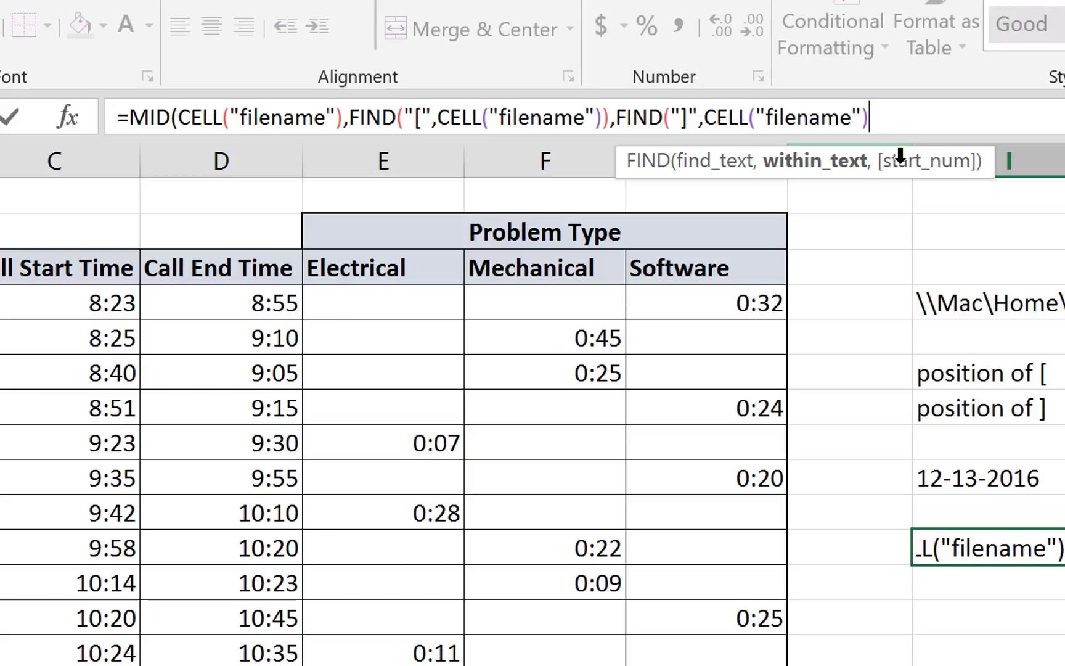
type(")")
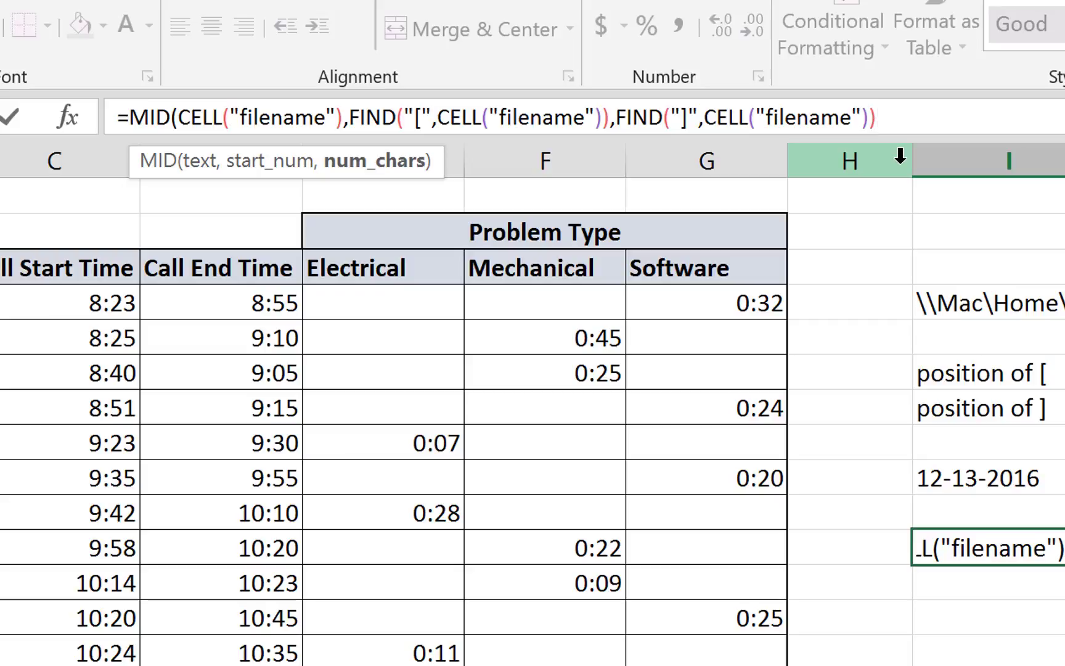
Step: Subtract FIND("[",CELL("filename")) within the number-of-characters argument, then close and enter the MID formula in I11
type("-find")
key("Tab")
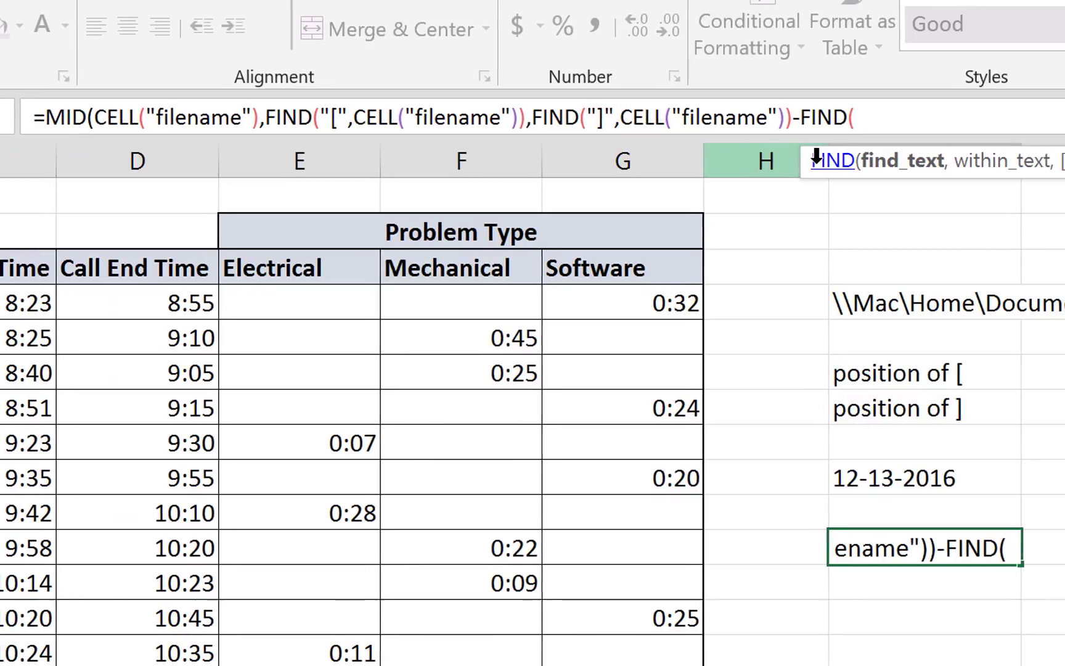
type("\"[")
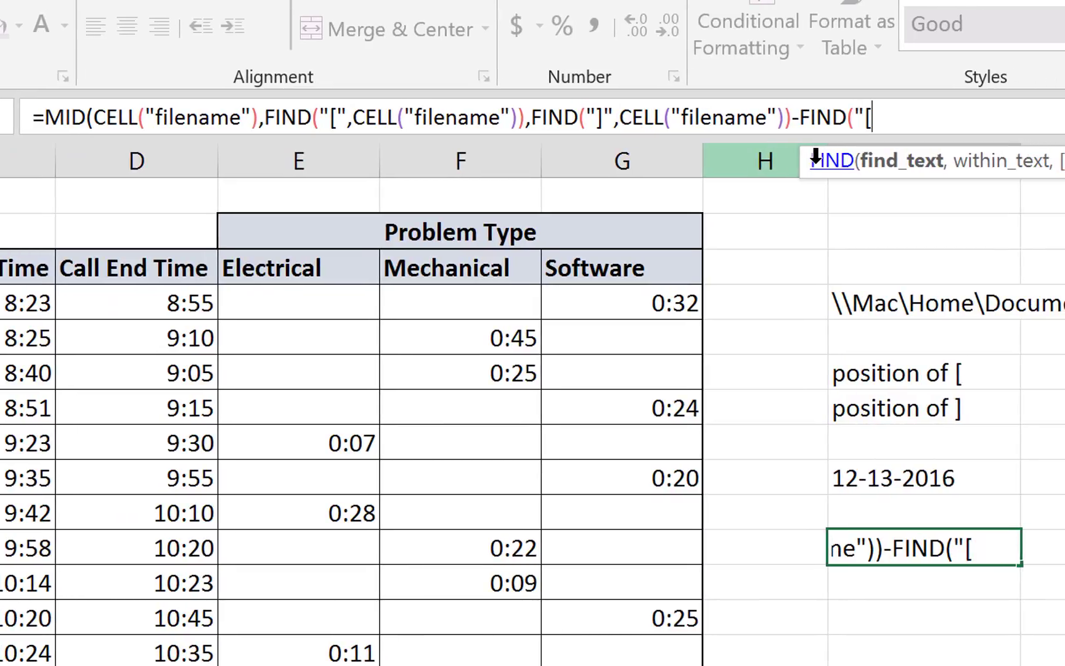
type("\",cel")
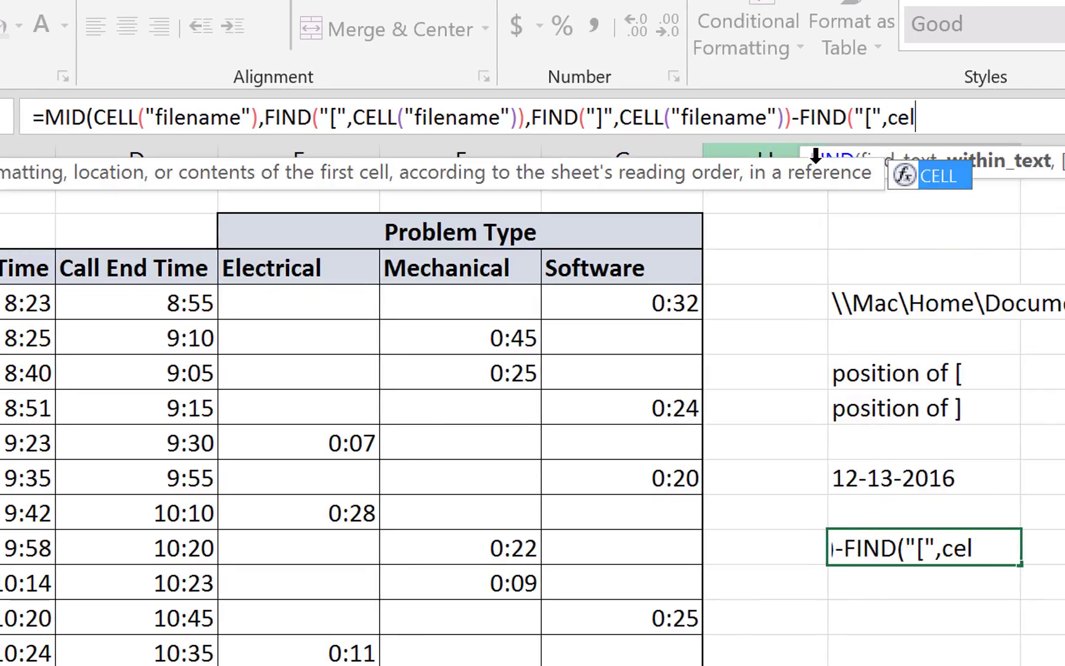
type("l")
key("Tab")
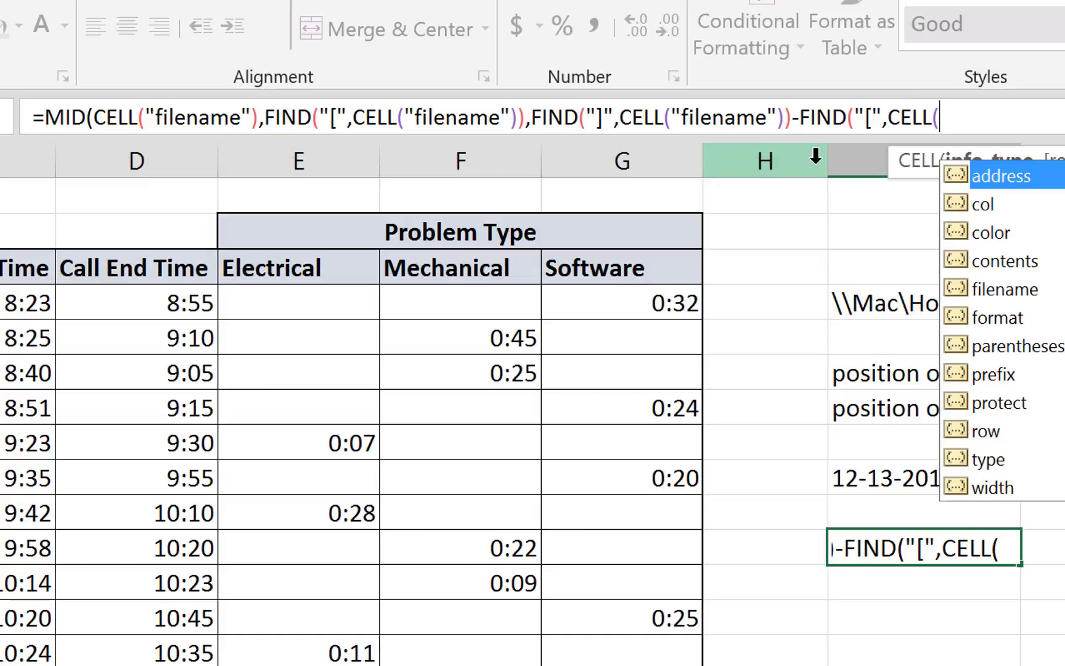
key("Down")
key("Down")
key("Down")
key("Down")
key("Tab")
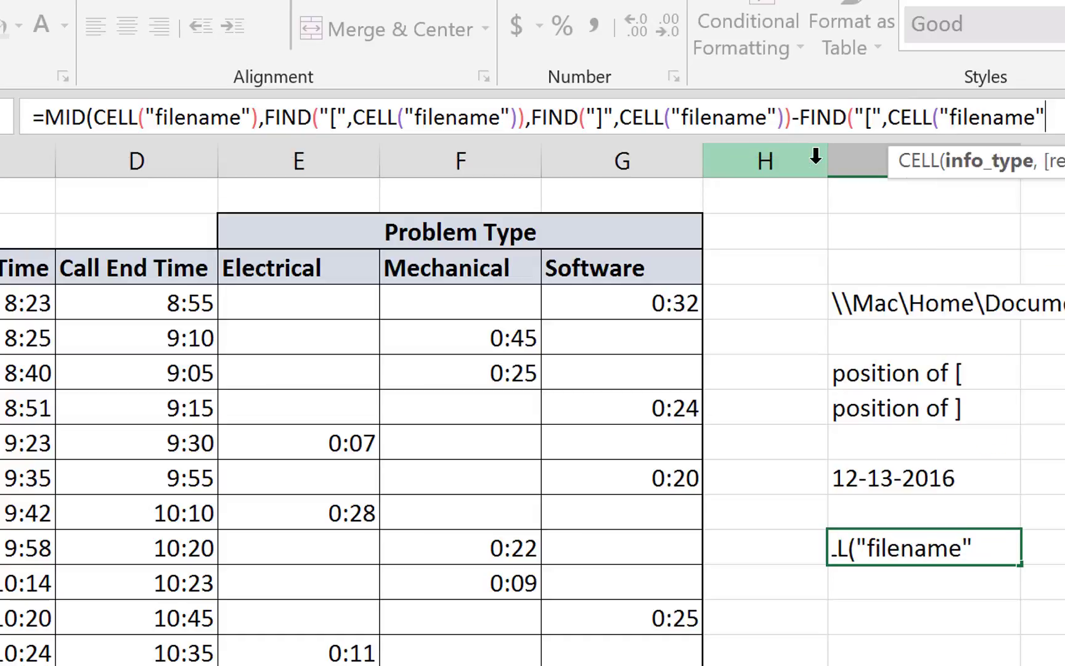
type(")")
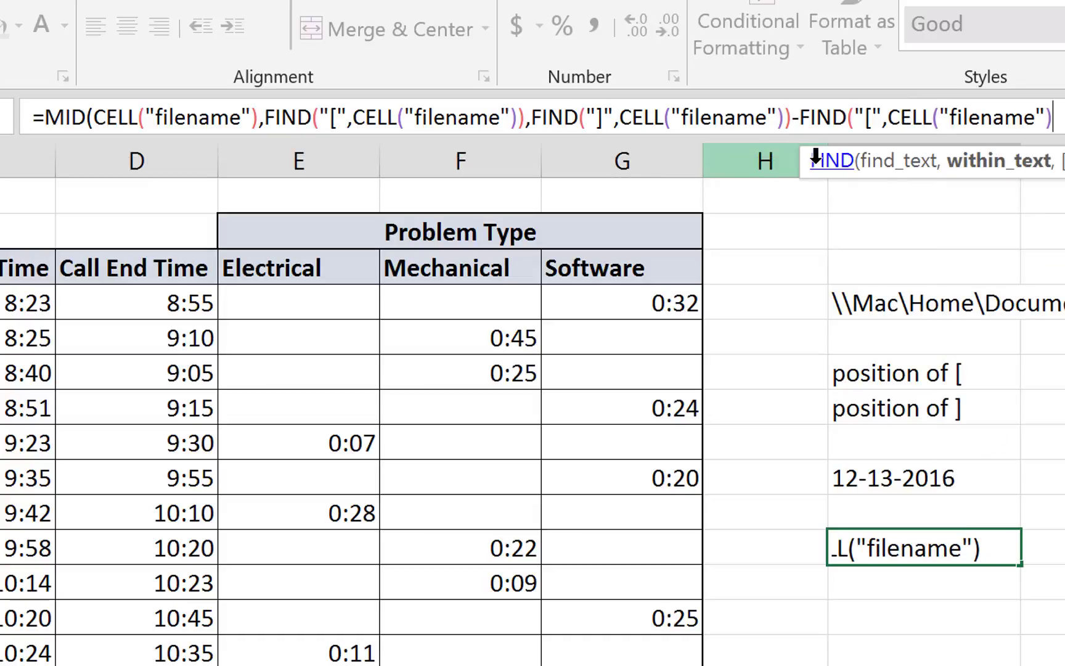
type(")")
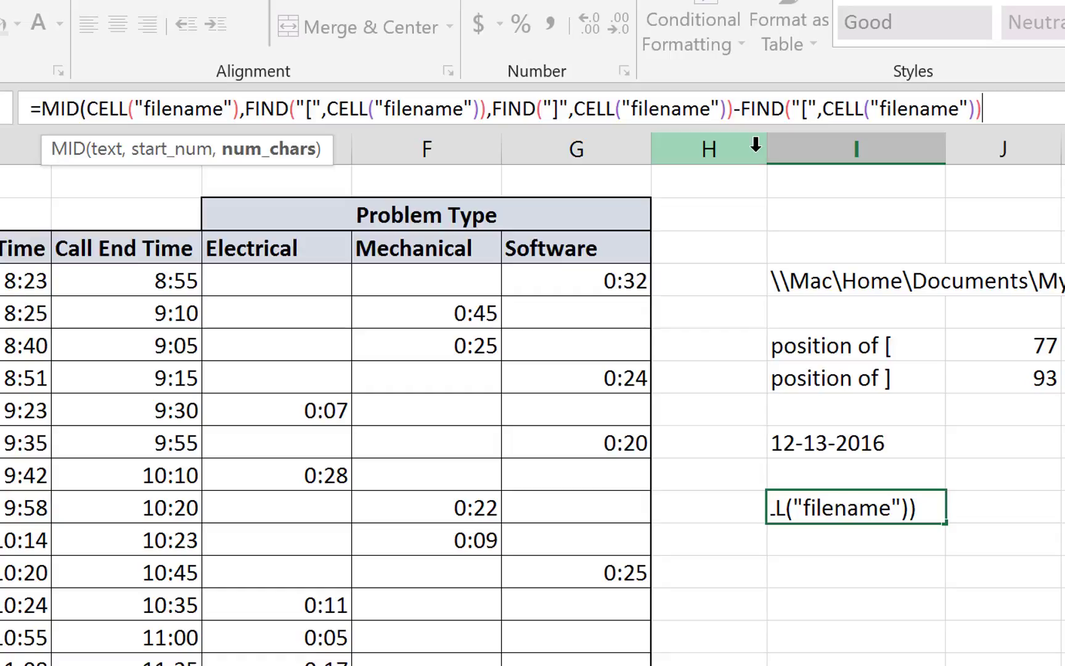
type(")")
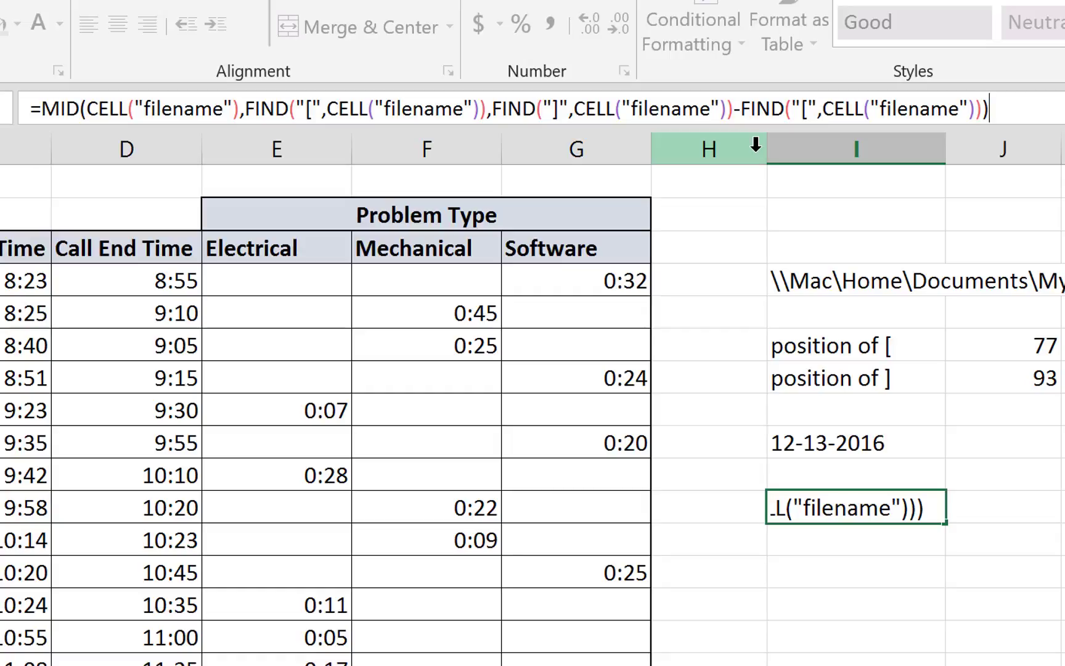
key("Return")
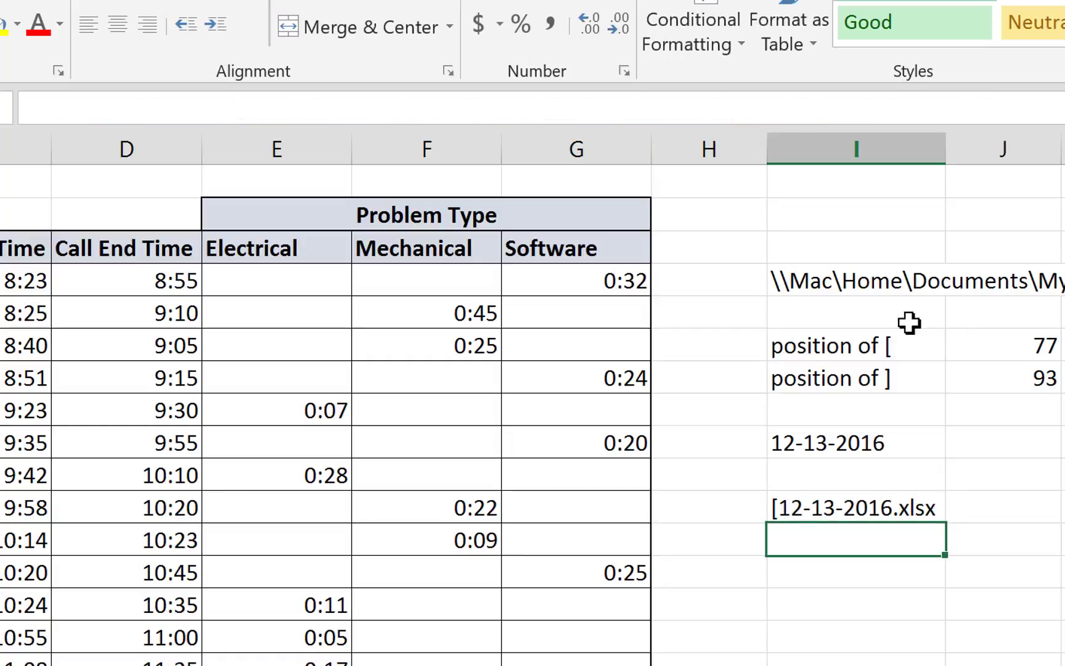
Step: Add +1 to the starting-position argument of the I11 formula so extraction begins after the opening bracket
left_click(827, 503)
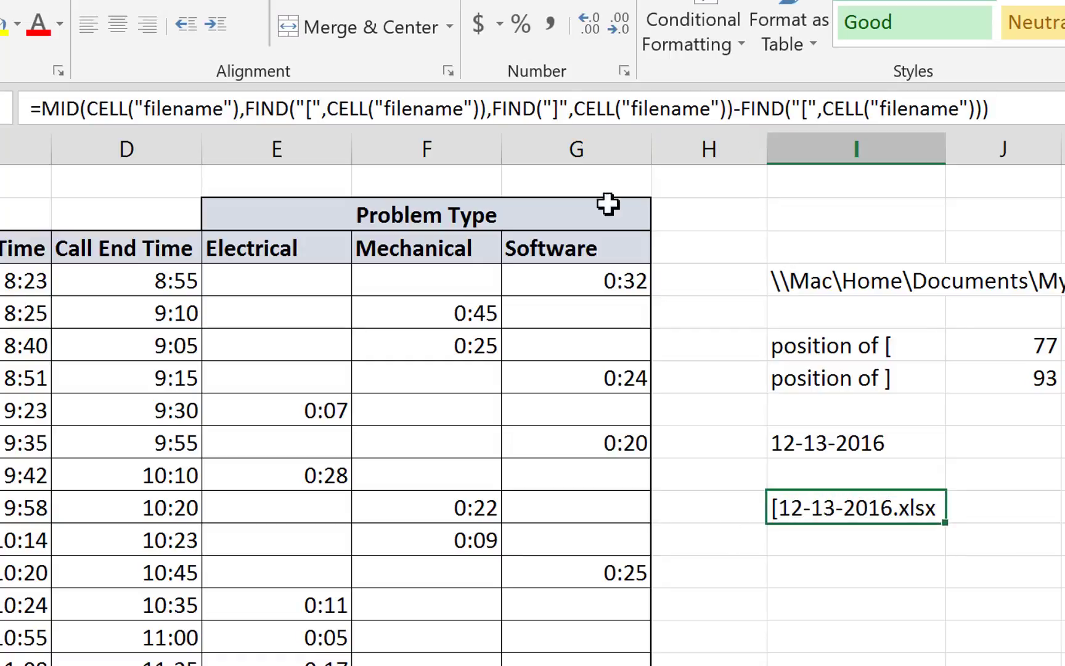
left_click(282, 114)
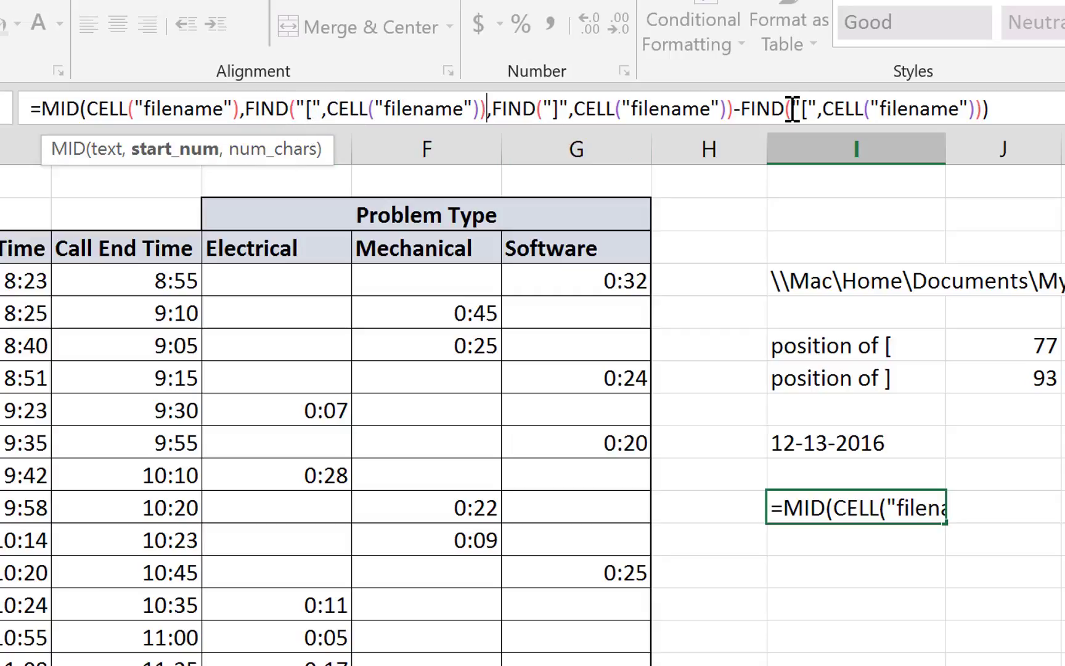
type("+")
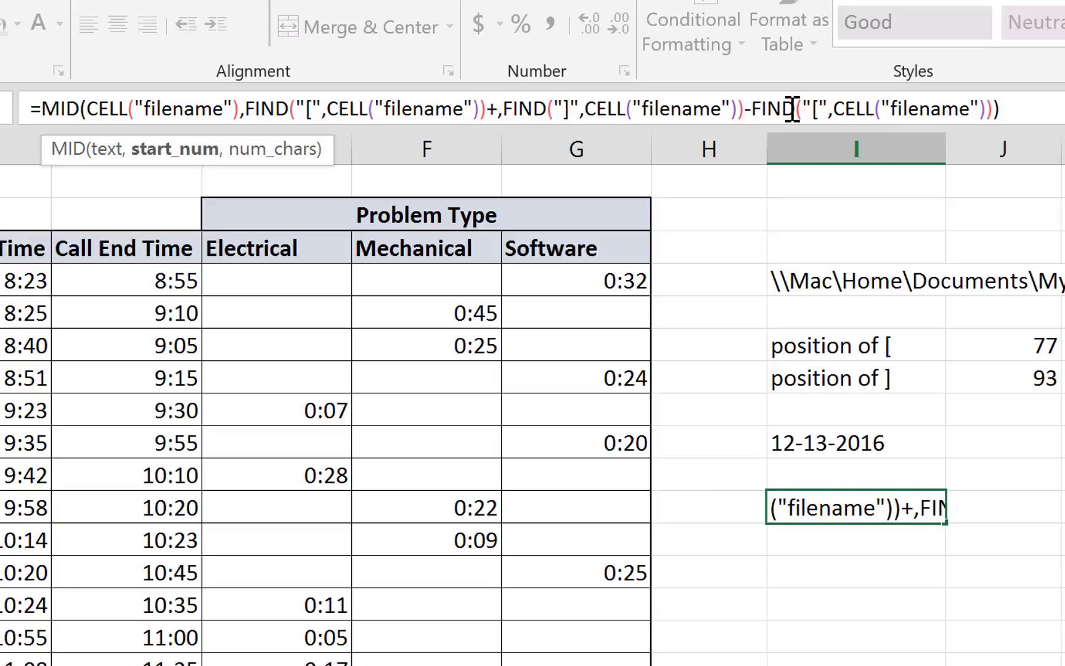
type("1")
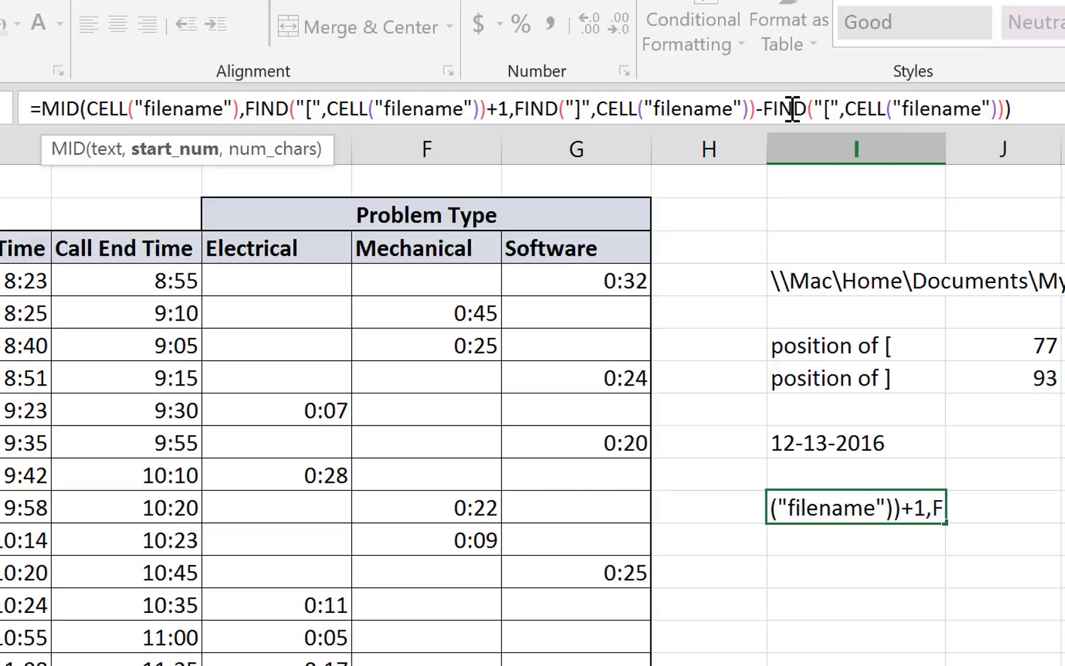
key("Return")
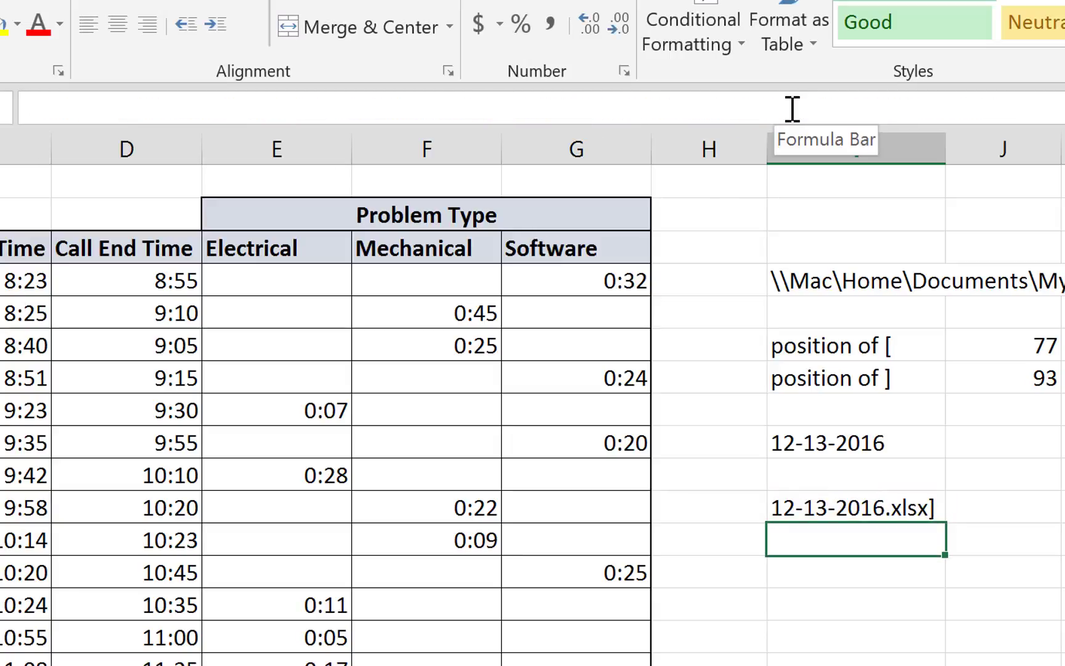
Step: Subtract 6 from the number-of-characters argument in I11 to drop the .xlsx extension and closing bracket
left_click(846, 508)
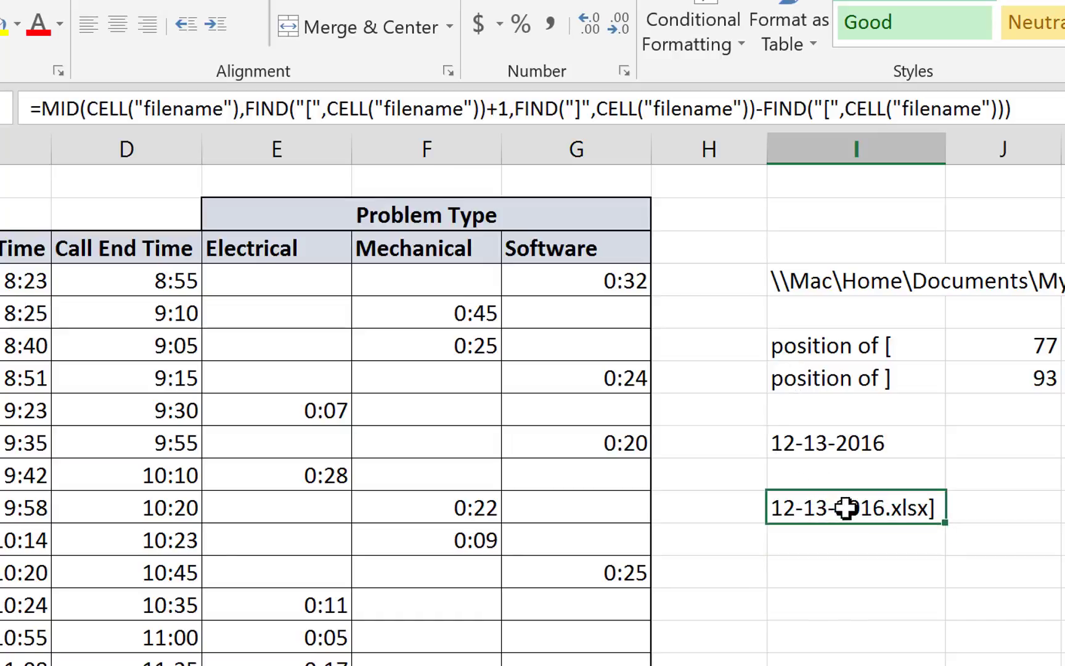
left_click(1006, 109)
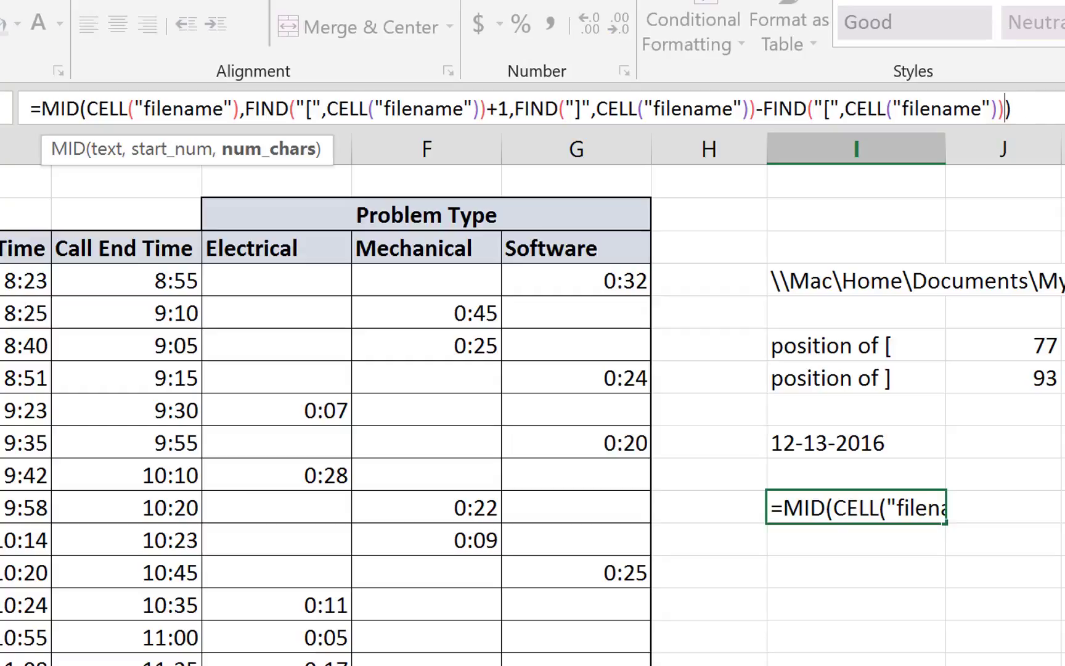
type("-")
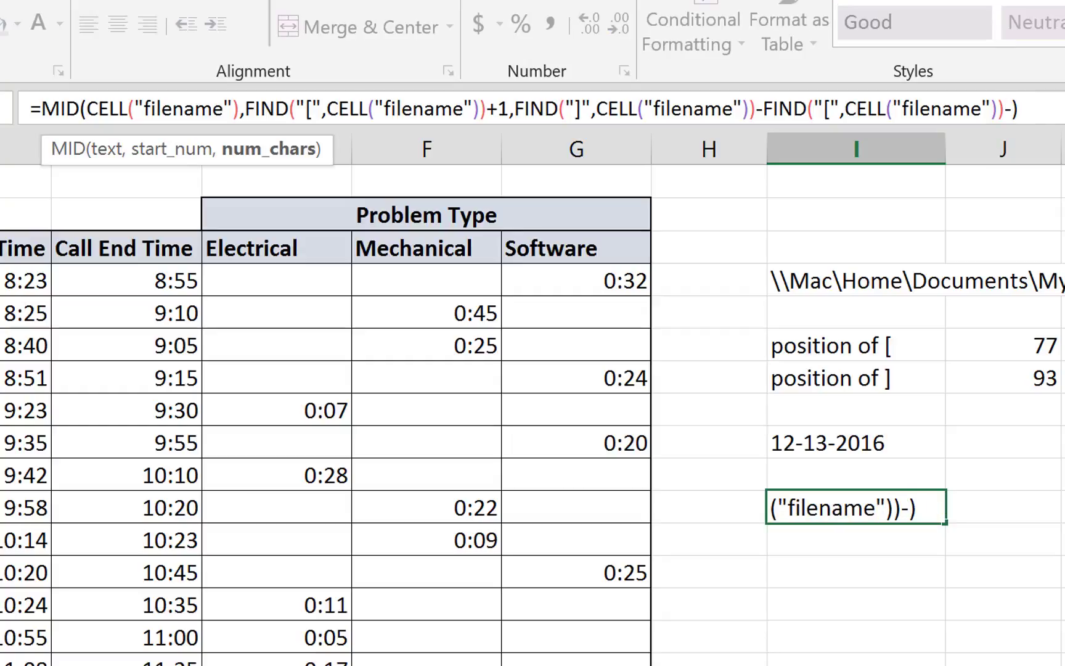
type("6")
key("Return")
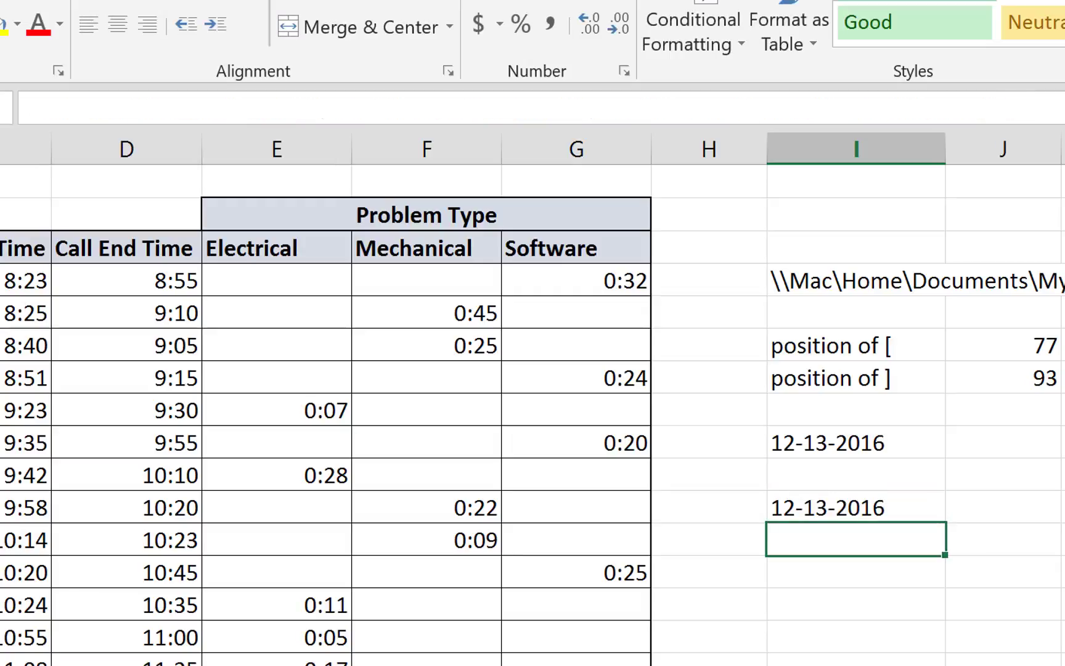
left_click(817, 508)
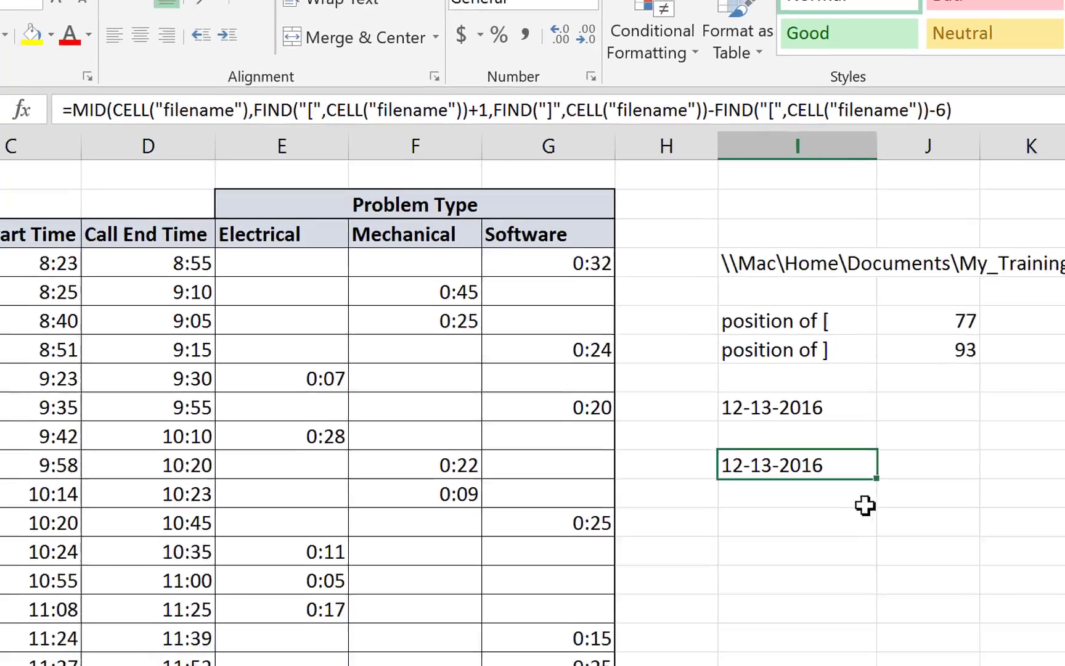
left_click(856, 539)
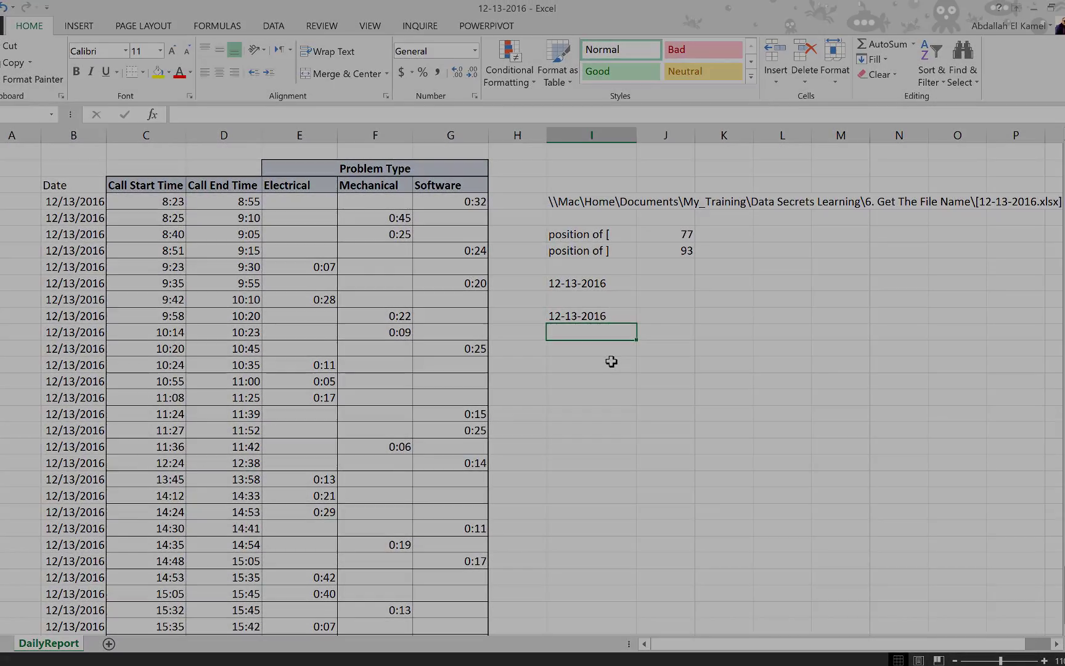